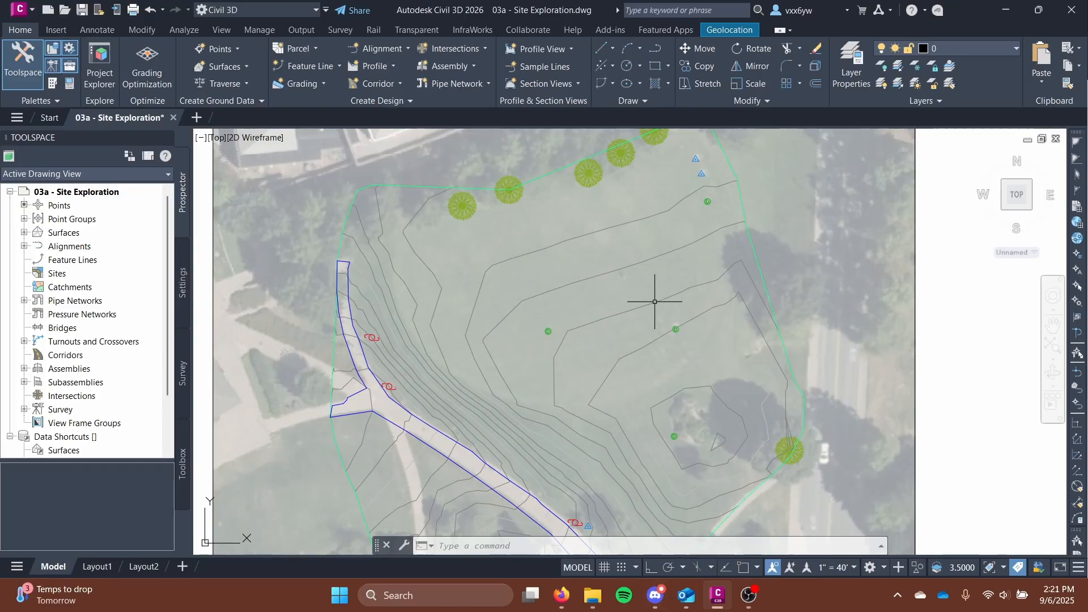
Step: Draw a rectangle 70 wide and 40 high on the open lawn just south of the row of trees
mouse_move(595, 365)
middle_mouse_down()
mouse_move(617, 265)
mouse_move(616, 299)
mouse_move(588, 359)
mouse_move(585, 469)
mouse_move(579, 451)
mouse_move(591, 465)
middle_mouse_up()
scroll(587, 365, "up", 2)
scroll(578, 450, "down", 2)
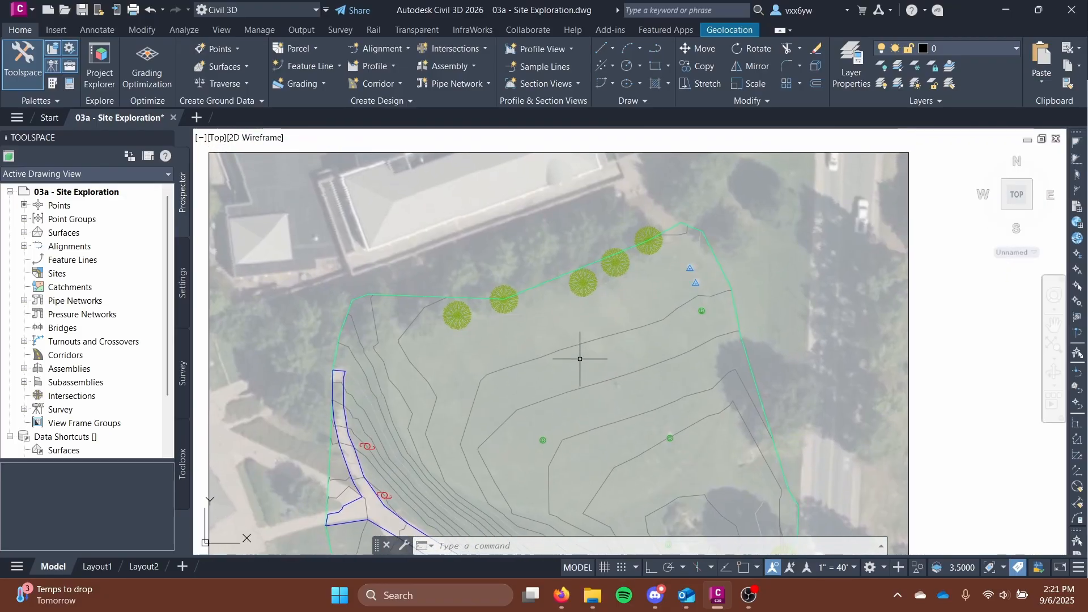
scroll(581, 359, "up", 2)
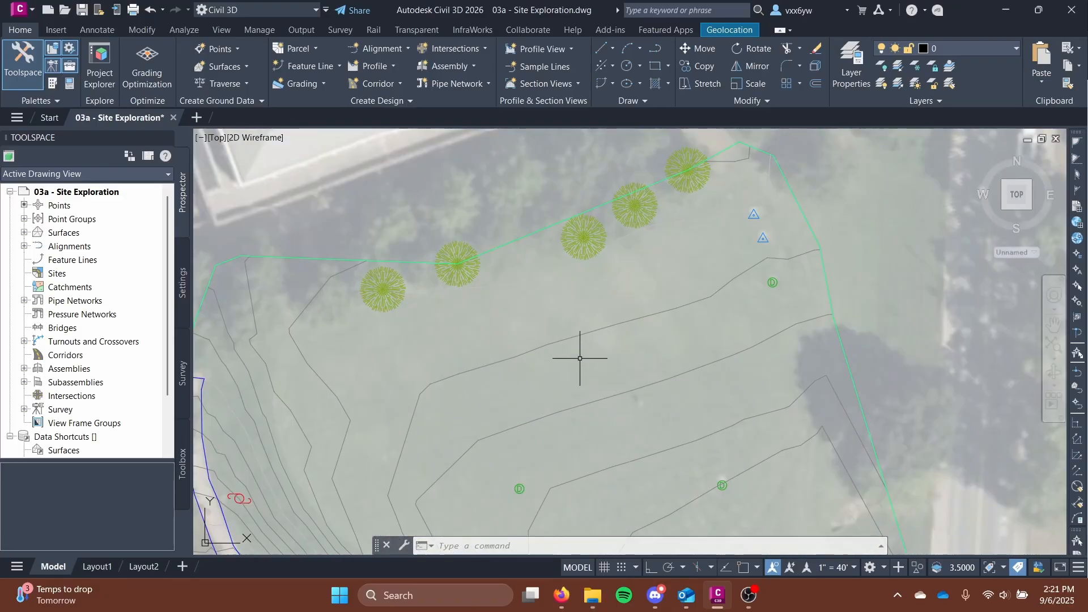
middle_click_drag(555, 316, 564, 299)
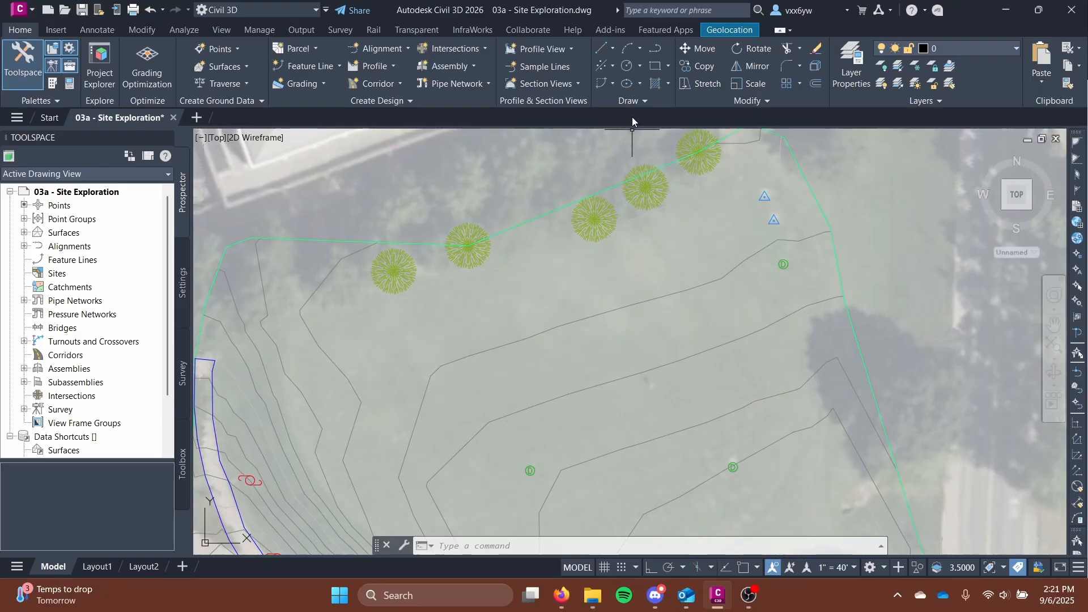
left_click(657, 67)
scroll(565, 309, "down", 2)
mouse_move(564, 309)
middle_mouse_down()
mouse_move(576, 293)
mouse_move(500, 354)
middle_mouse_up()
scroll(510, 363, "up", 4)
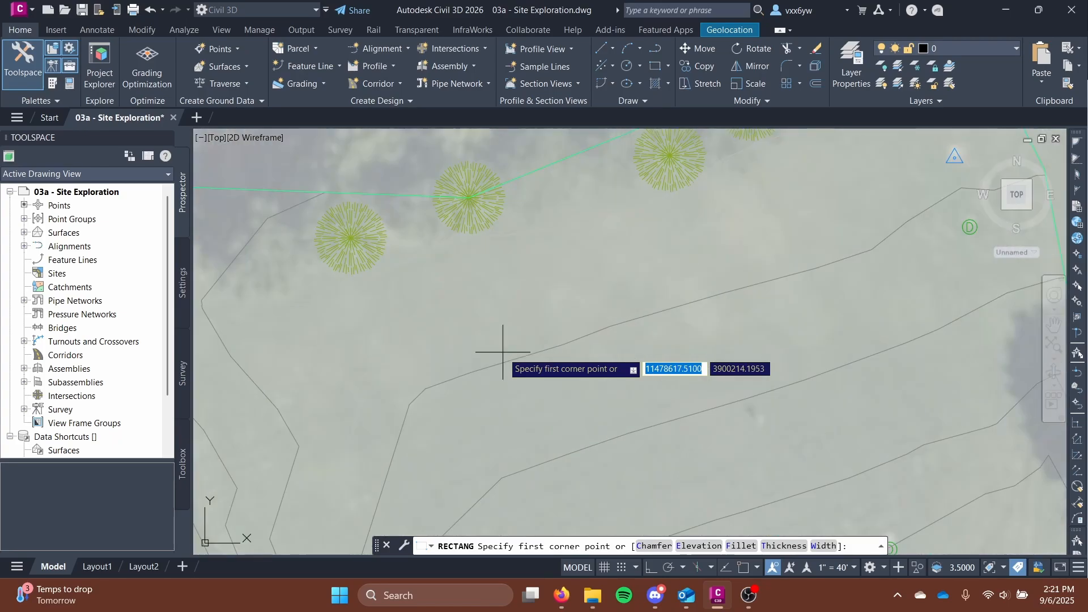
scroll(539, 316, "down", 2)
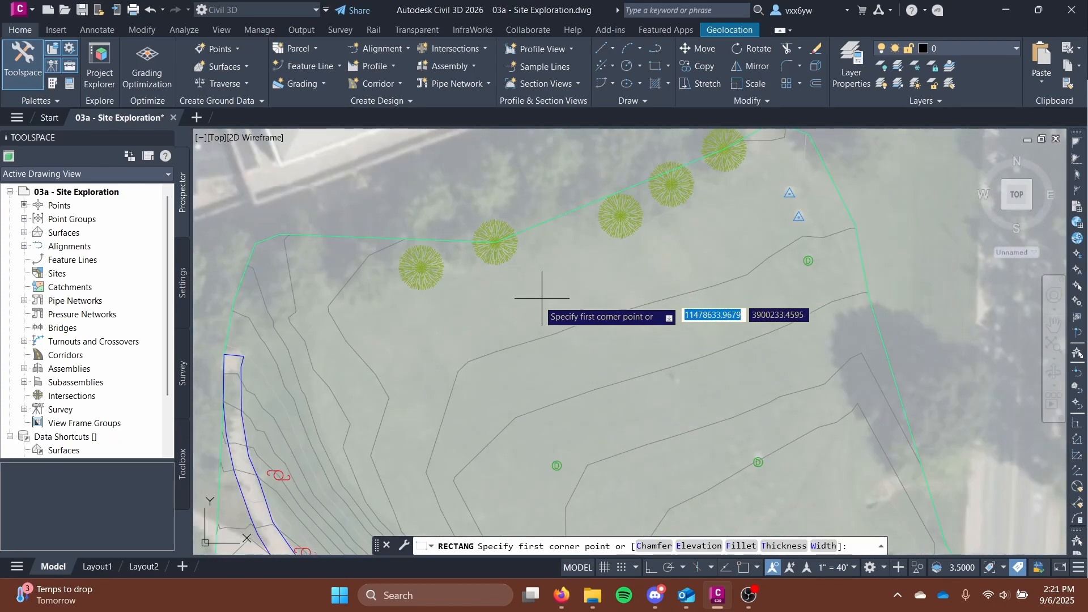
left_click(523, 307)
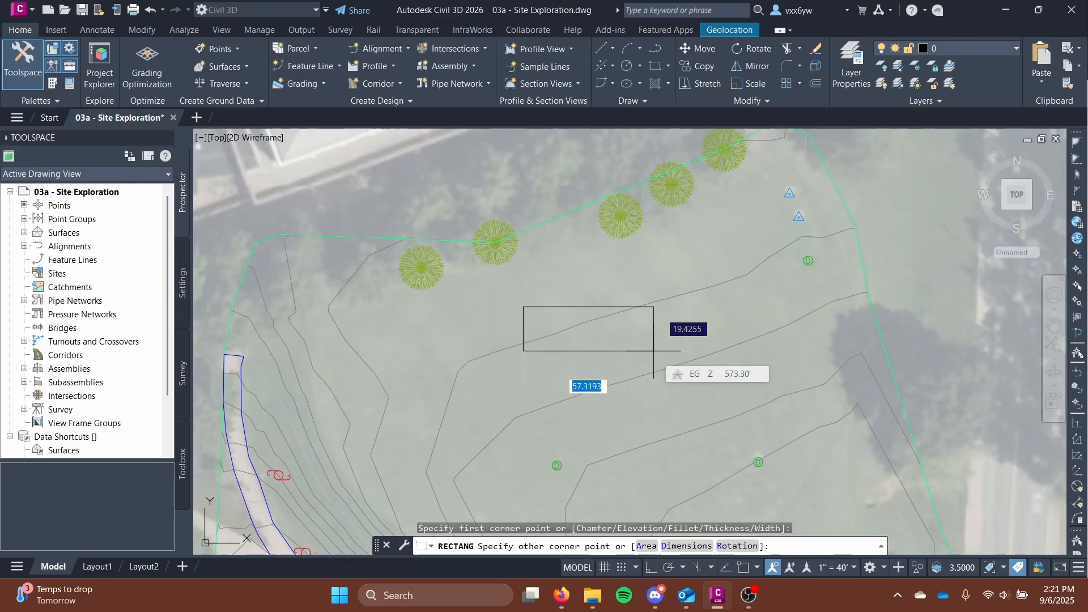
type("70")
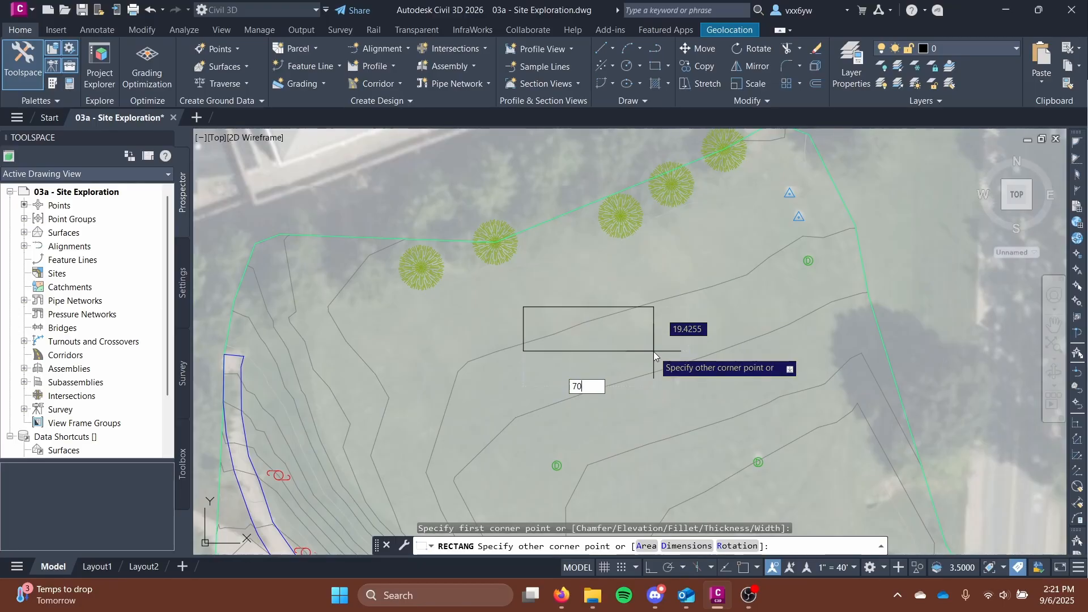
key("Tab")
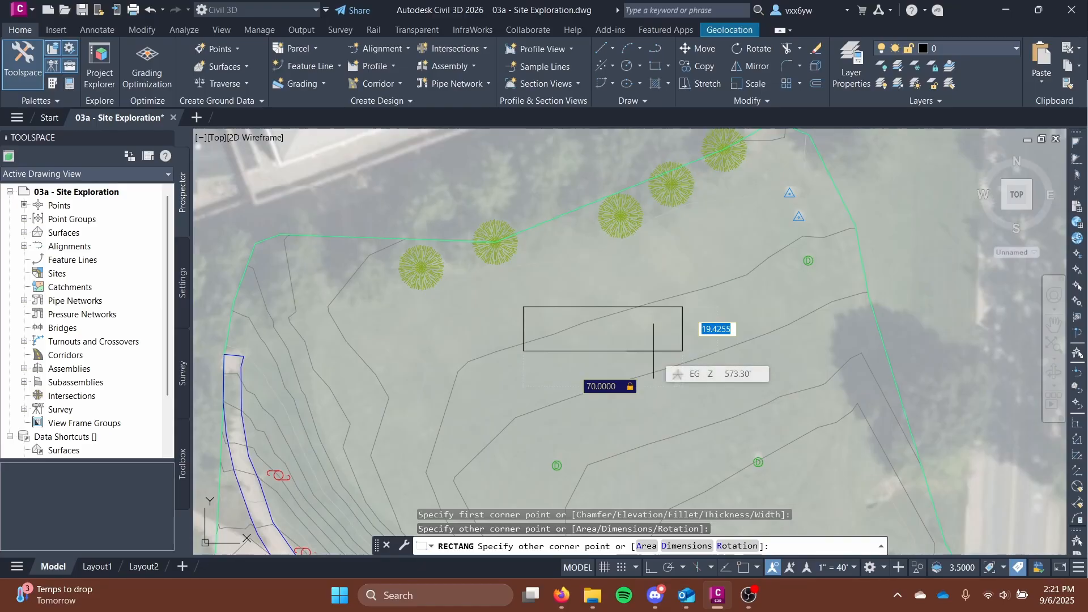
type("40")
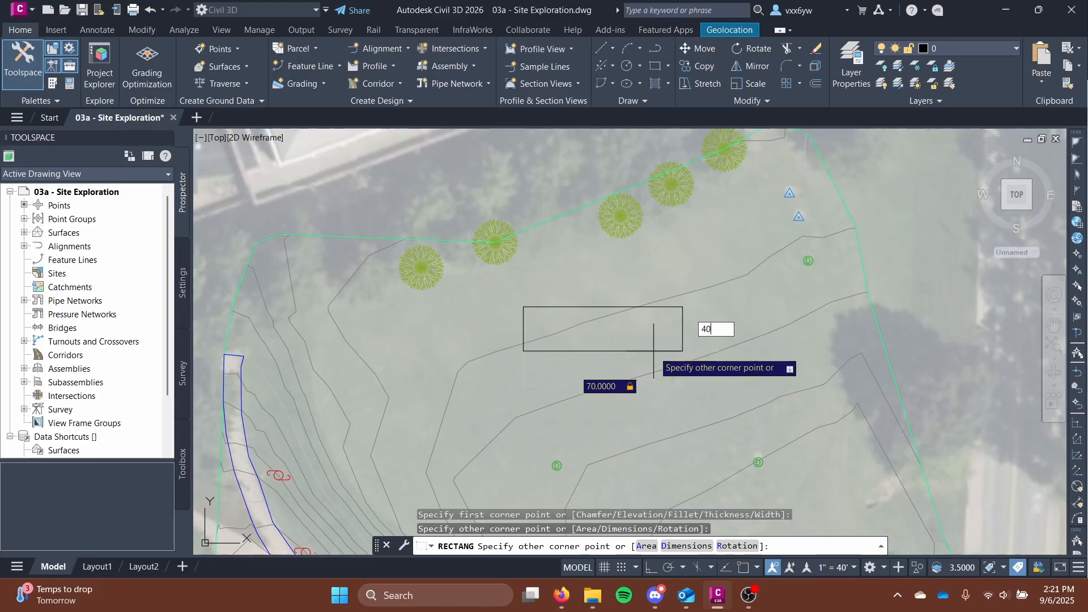
key("Tab")
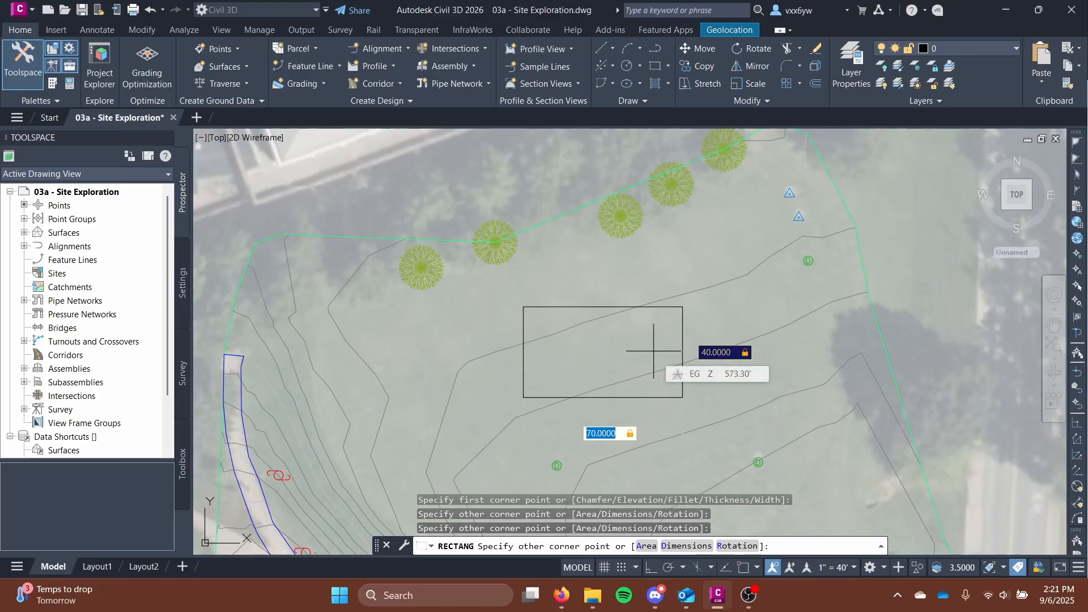
key("Return")
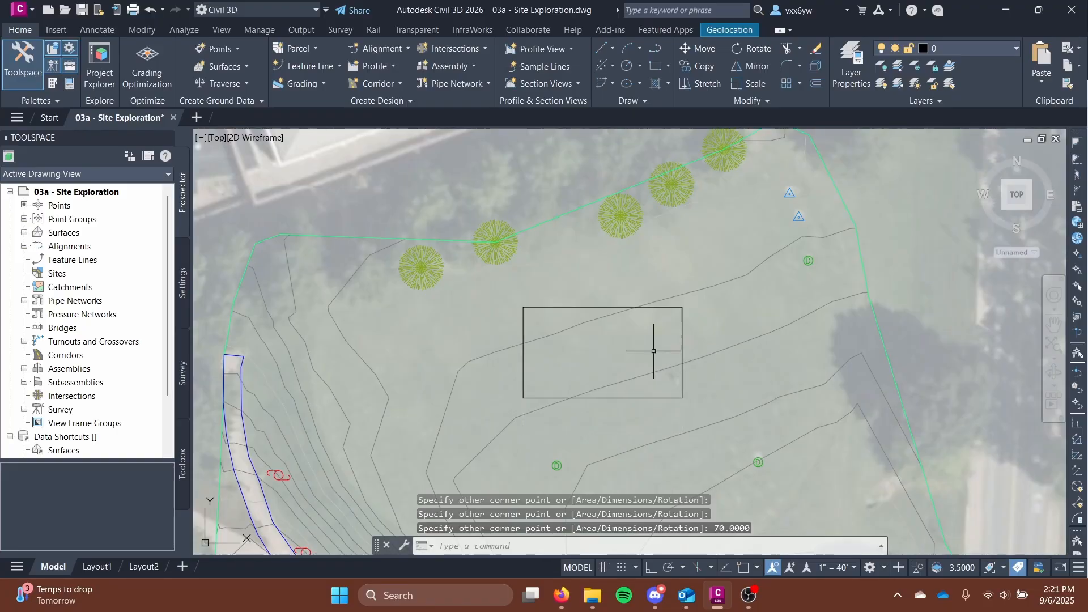
Step: Move the rectangle by its centre northeast, closer to the row of trees at the lawn's northern edge
scroll(645, 353, "down", 2)
mouse_move(644, 354)
middle_mouse_down()
mouse_move(668, 235)
mouse_move(654, 294)
middle_mouse_up()
scroll(654, 295, "up", 2)
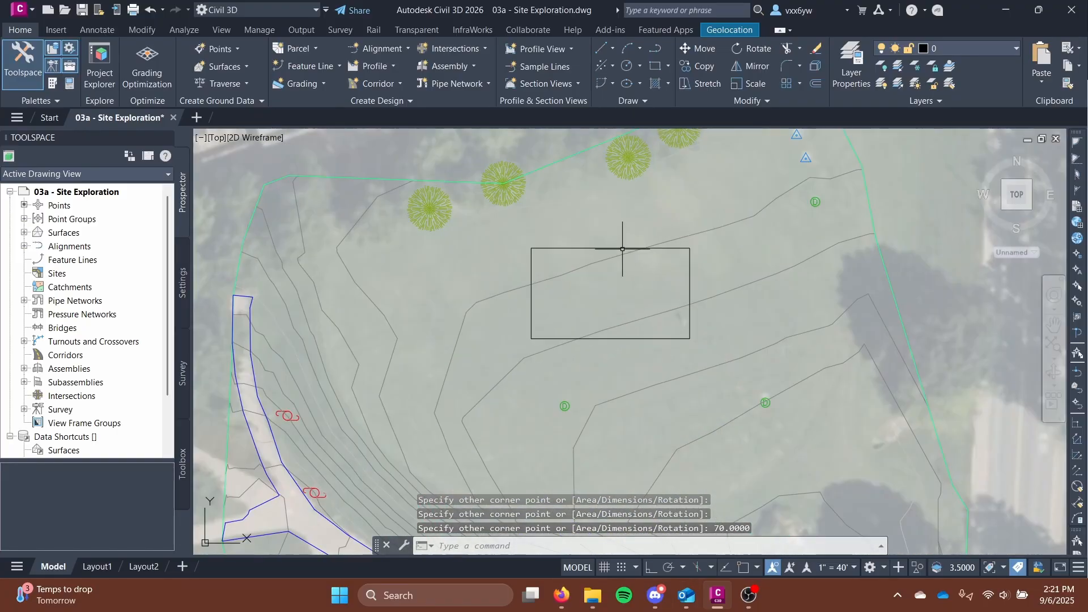
left_click(625, 248)
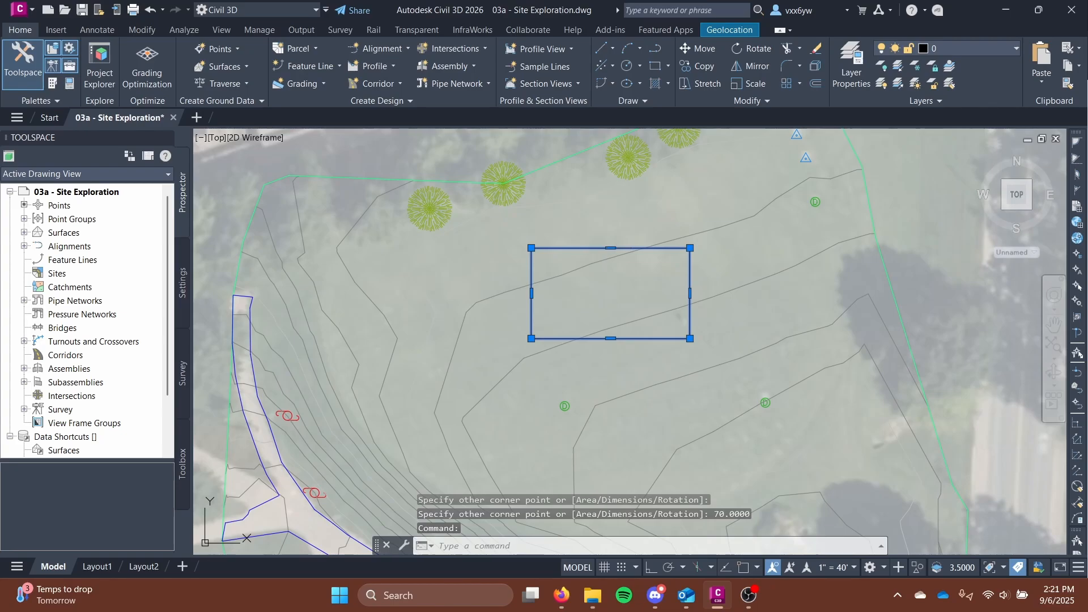
right_click(607, 248)
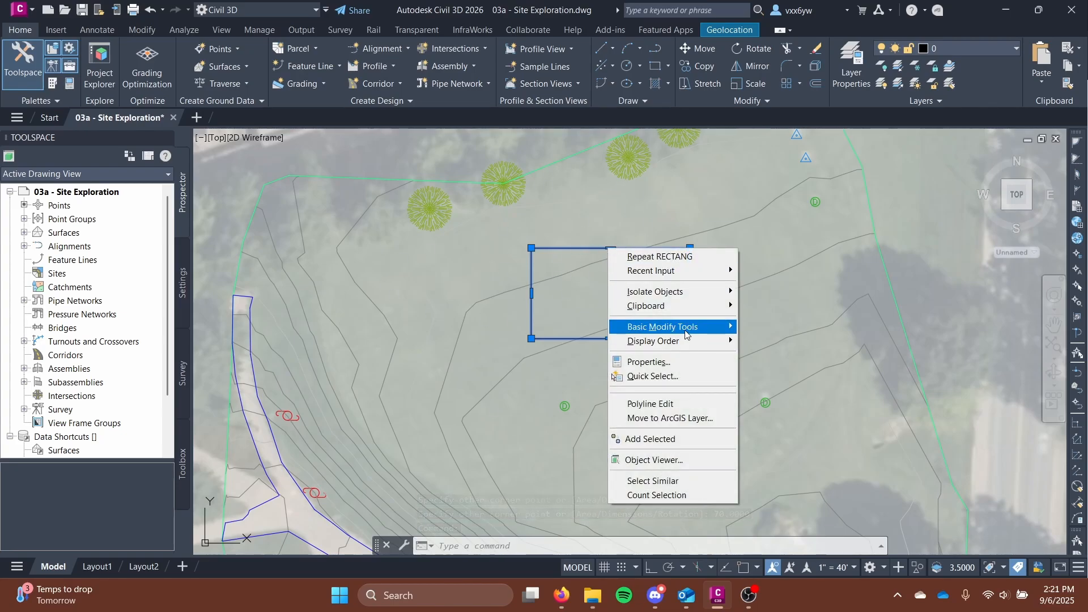
mouse_move(708, 327)
left_click(762, 327)
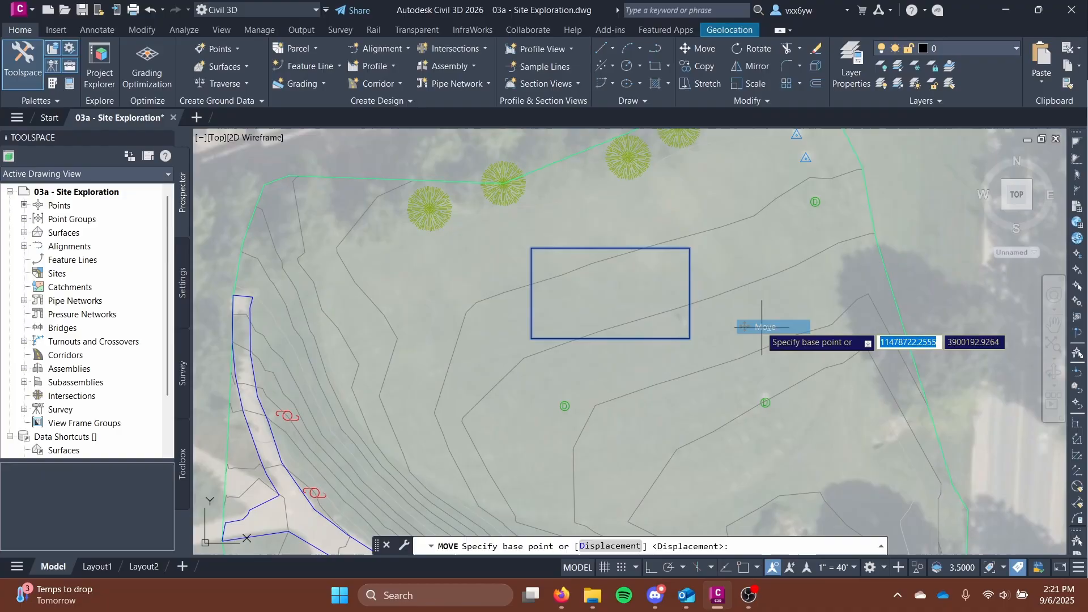
left_click(609, 293)
scroll(612, 358, "down", 2)
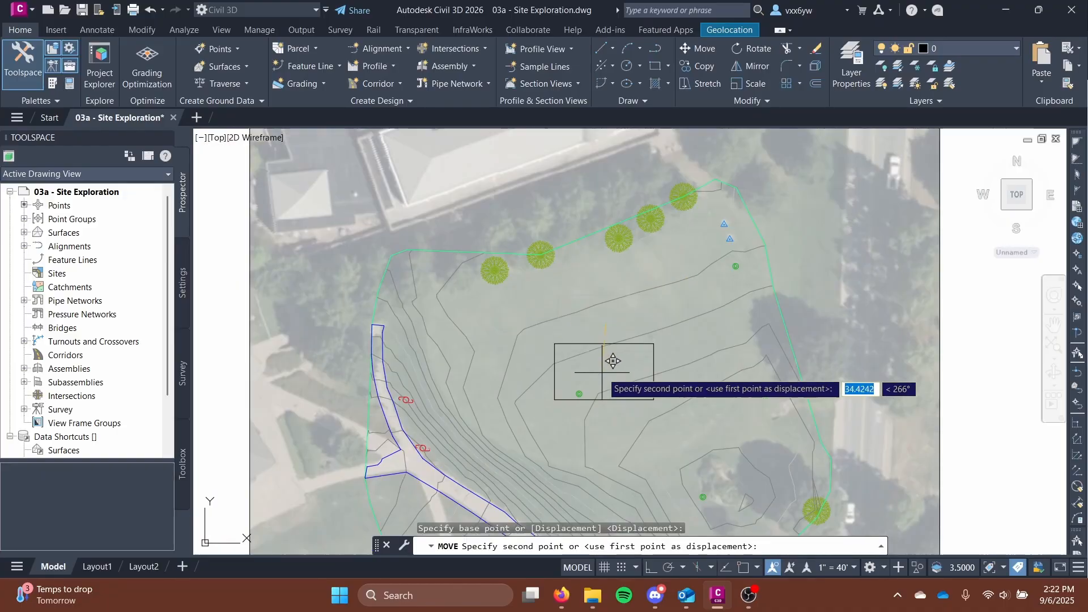
mouse_move(657, 327)
middle_mouse_down()
mouse_move(657, 337)
mouse_move(637, 265)
middle_mouse_up()
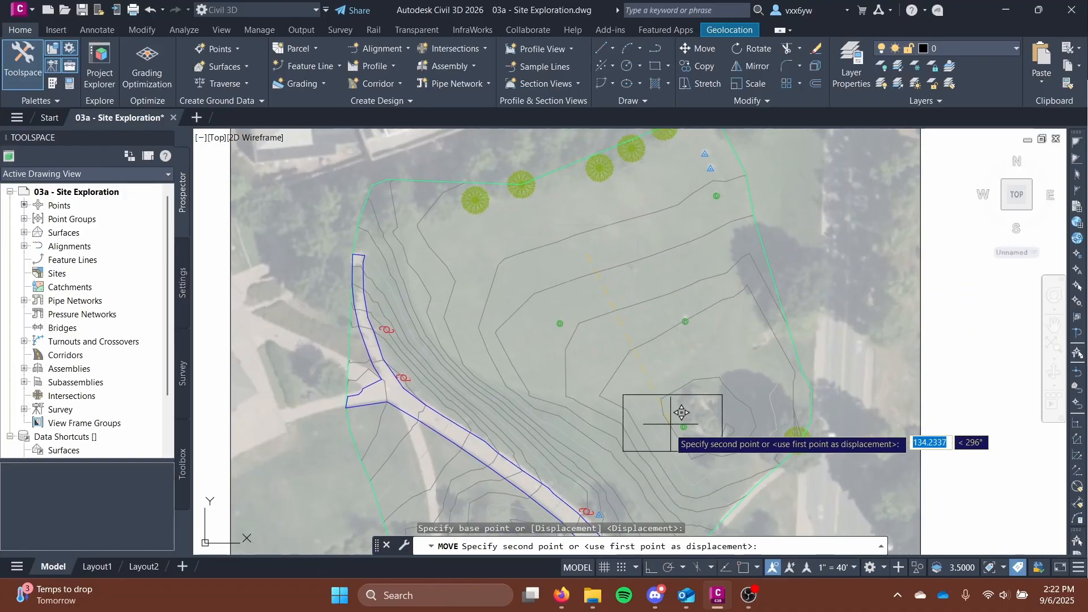
left_click(623, 223)
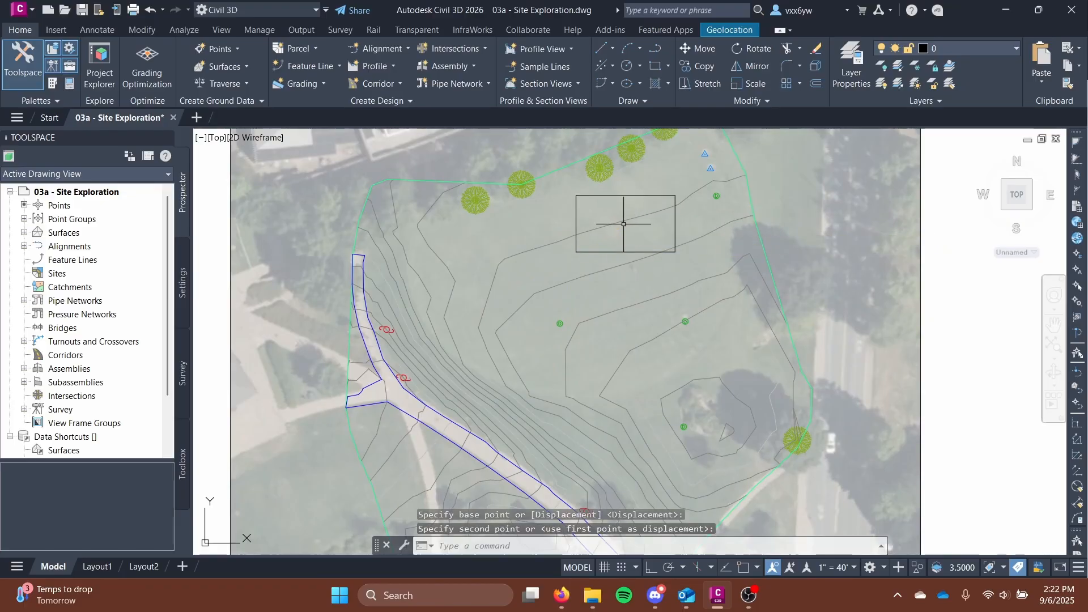
Step: Rotate the rectangle slightly counterclockwise about its centre so its long sides roughly follow the nearby contours
right_click(623, 224)
key("Escape")
left_click(598, 252)
right_click(598, 252)
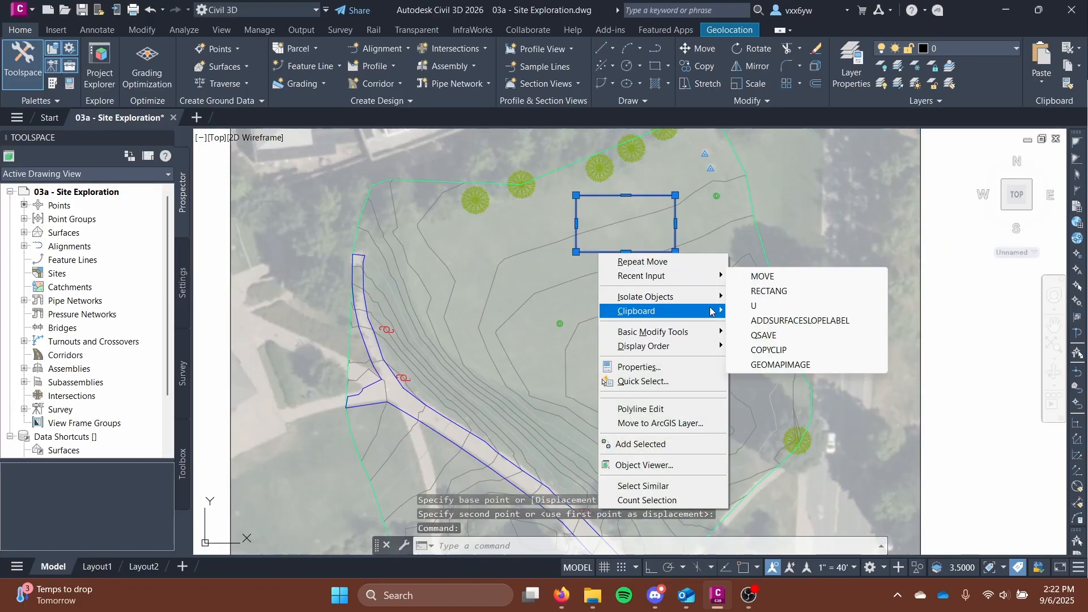
mouse_move(715, 332)
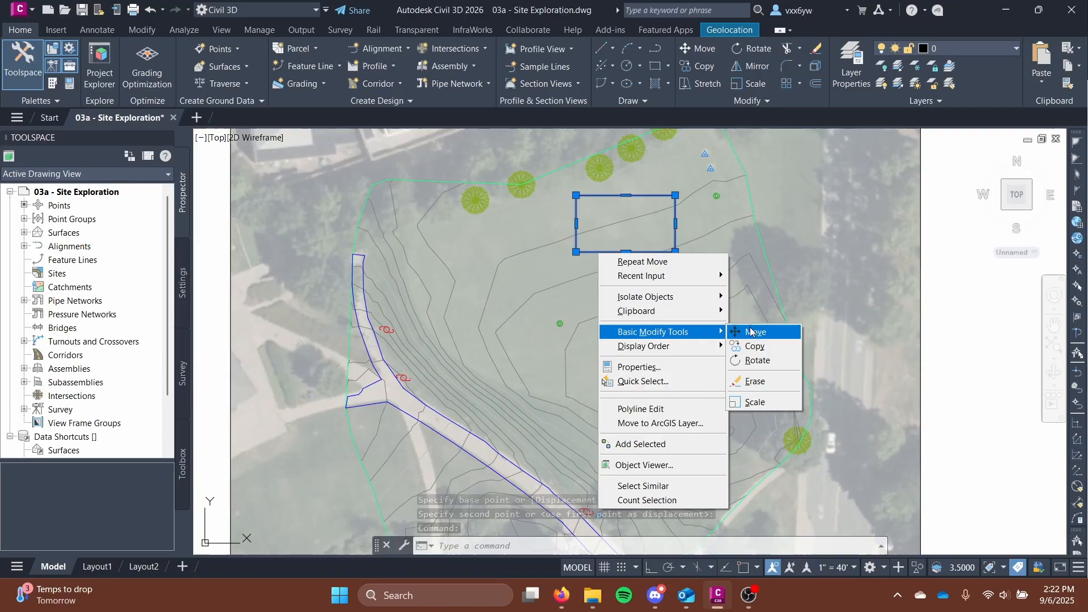
left_click(758, 360)
left_click(626, 225)
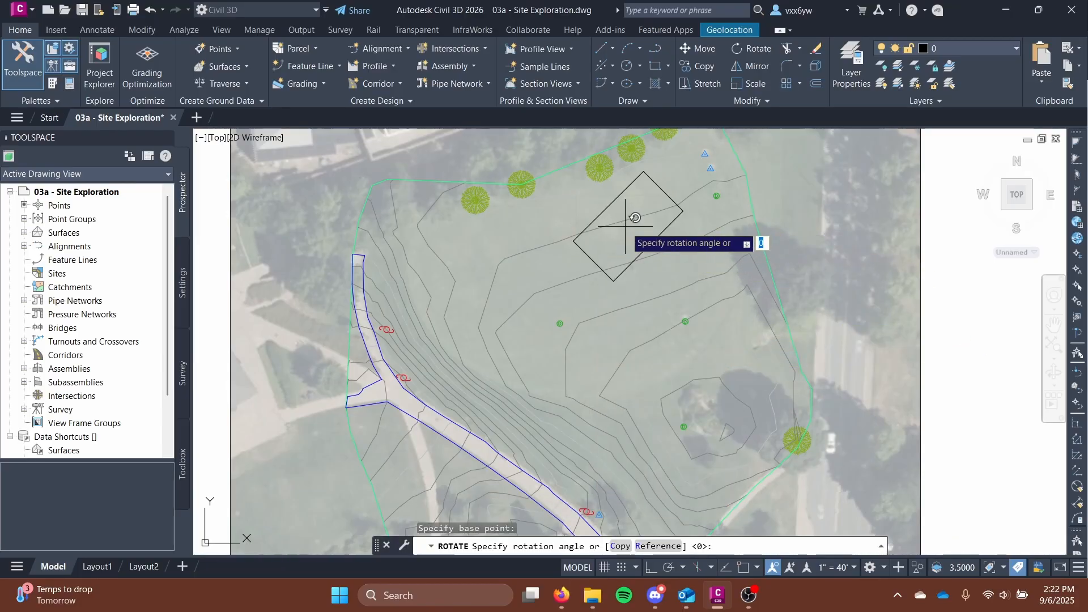
middle_click_drag(628, 219, 617, 330)
left_click(607, 339)
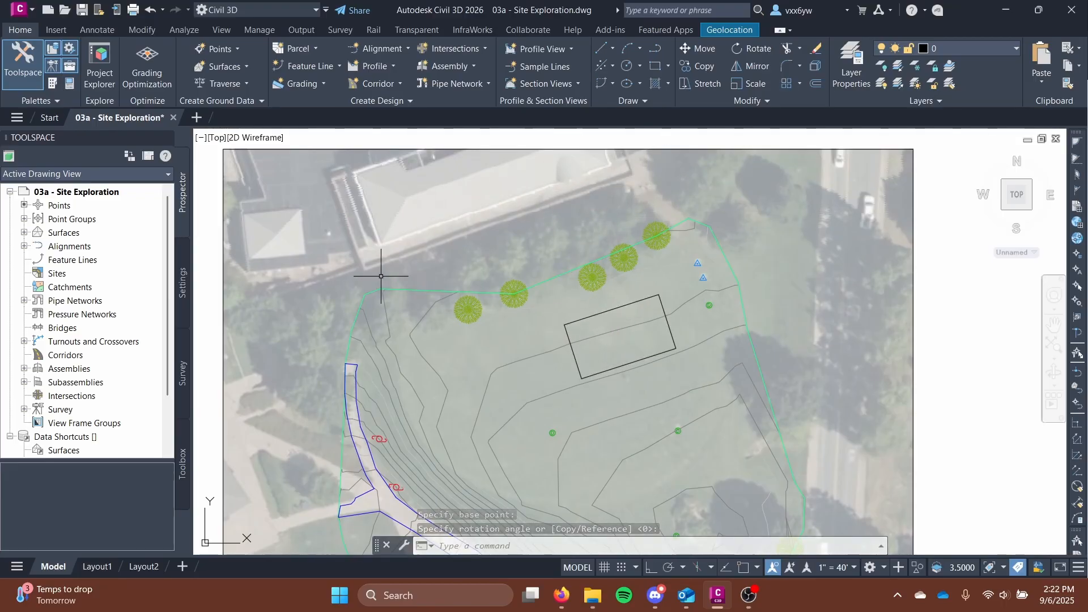
Step: Examine the rotated rectangle's placement relative to the contours, trees, storm drains, sidewalk and site boundary
mouse_move(589, 380)
middle_mouse_down()
mouse_move(624, 274)
mouse_move(578, 322)
middle_mouse_up()
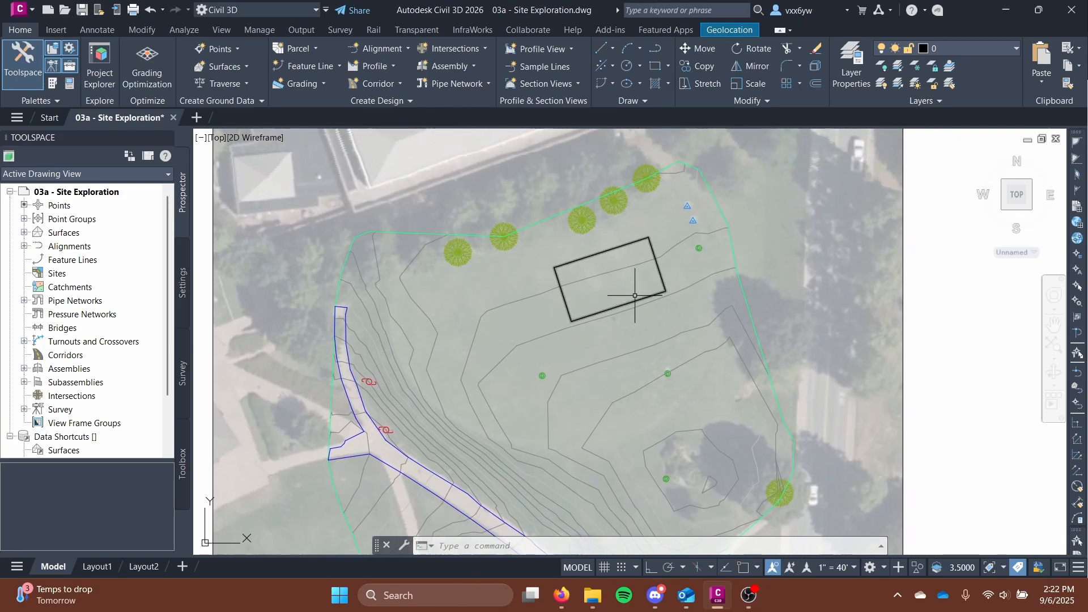
scroll(634, 297, "up", 2)
middle_click_drag(634, 296, 620, 312)
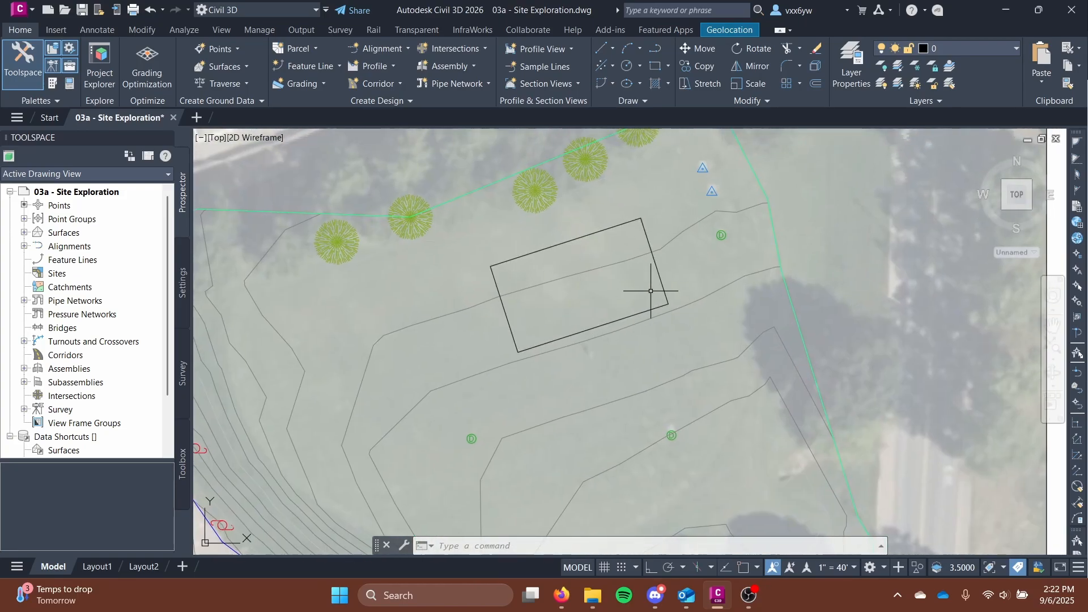
middle_click_drag(650, 265, 766, 211)
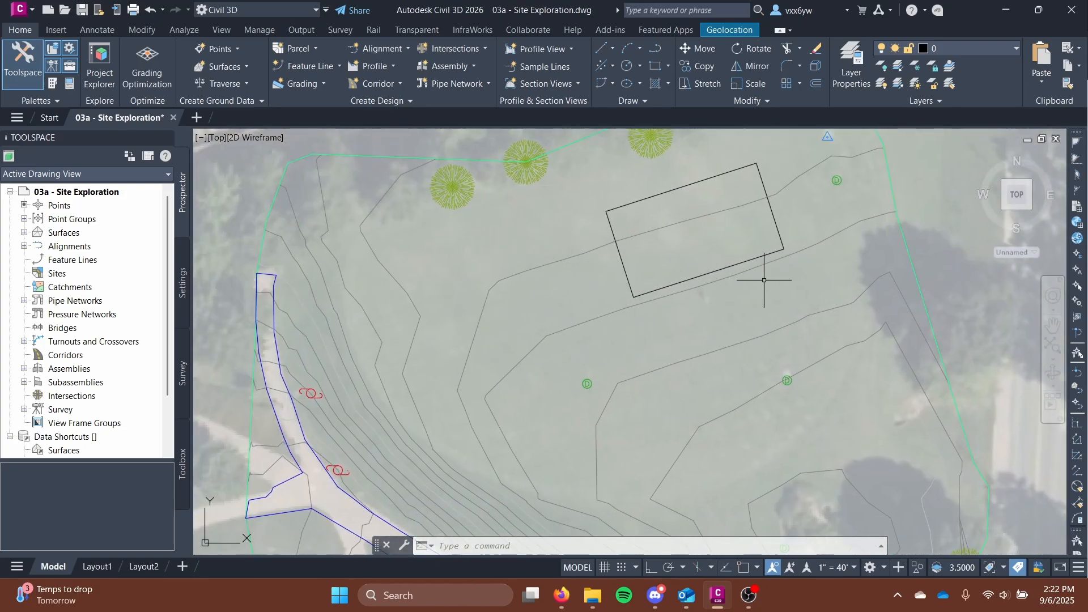
scroll(531, 289, "down", 4)
scroll(532, 312, "up", 4)
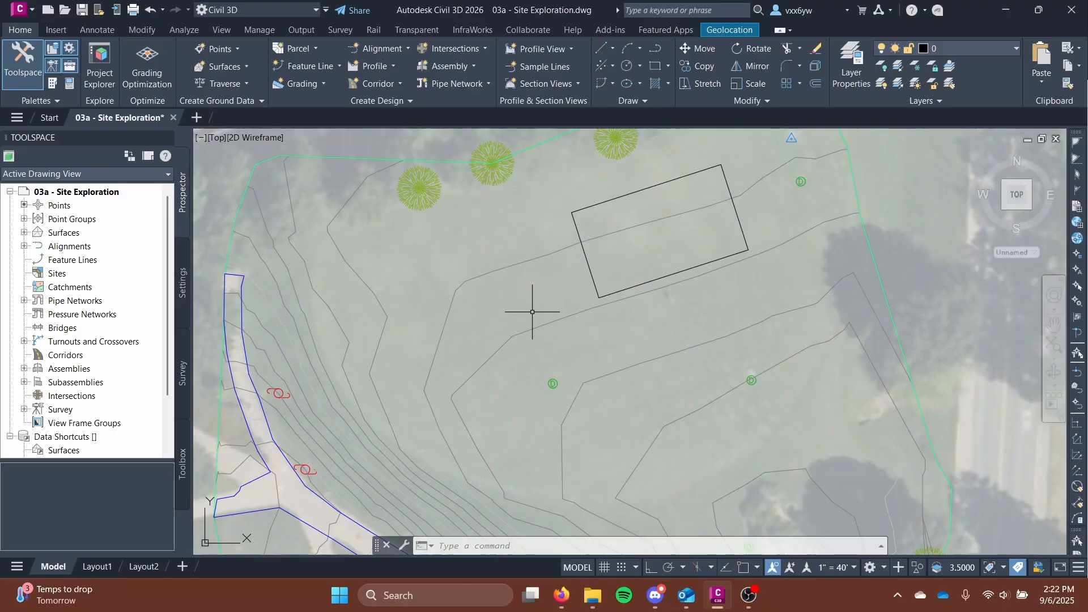
scroll(538, 303, "down", 2)
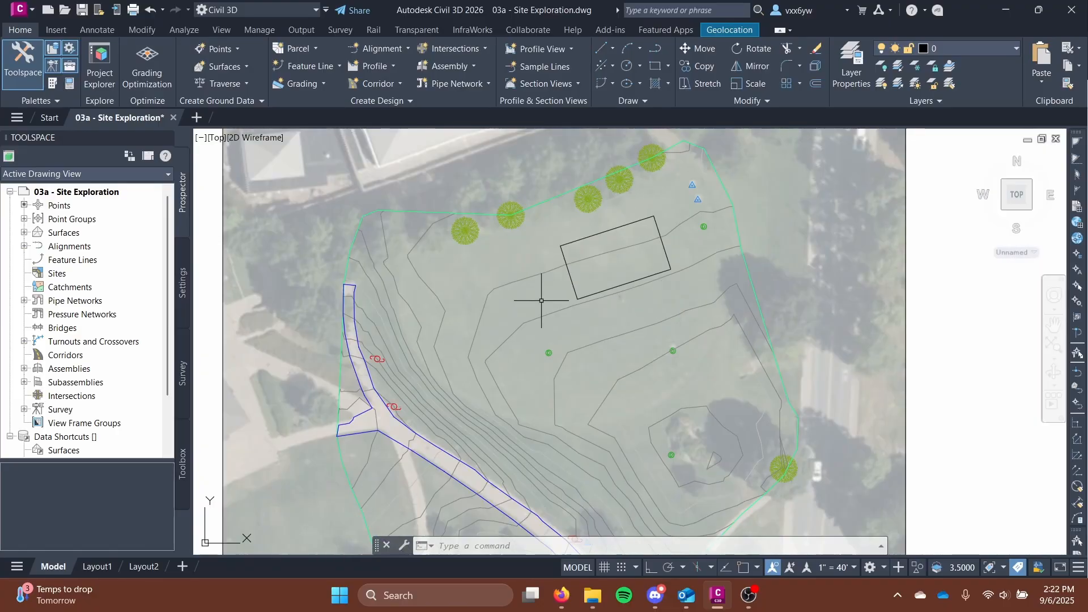
scroll(496, 202, "down", 2)
middle_click_drag(465, 323, 493, 381)
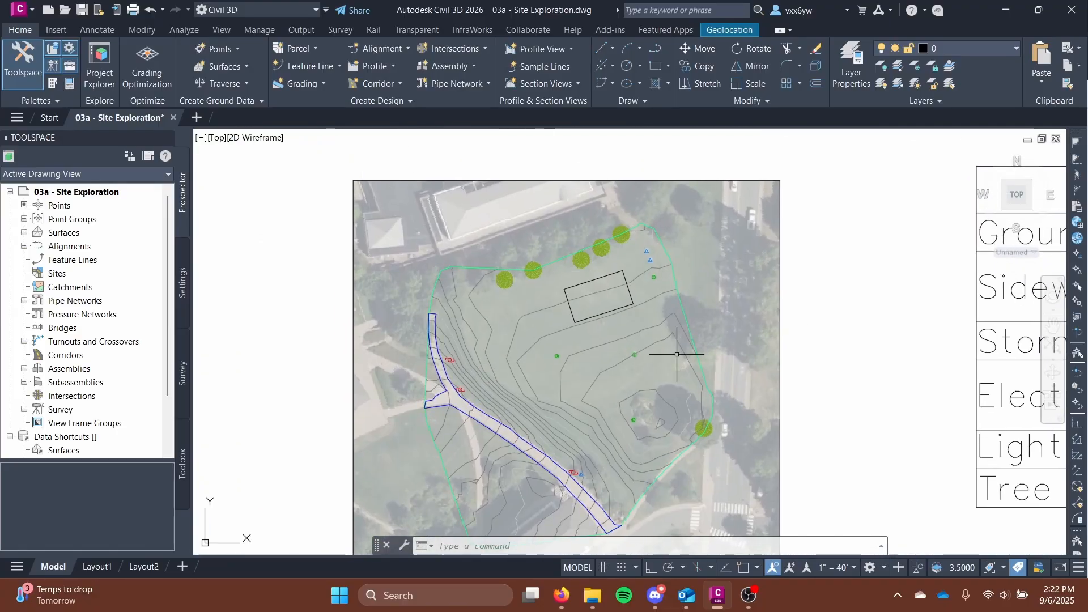
scroll(600, 312, "up", 2)
middle_click_drag(434, 340, 563, 117)
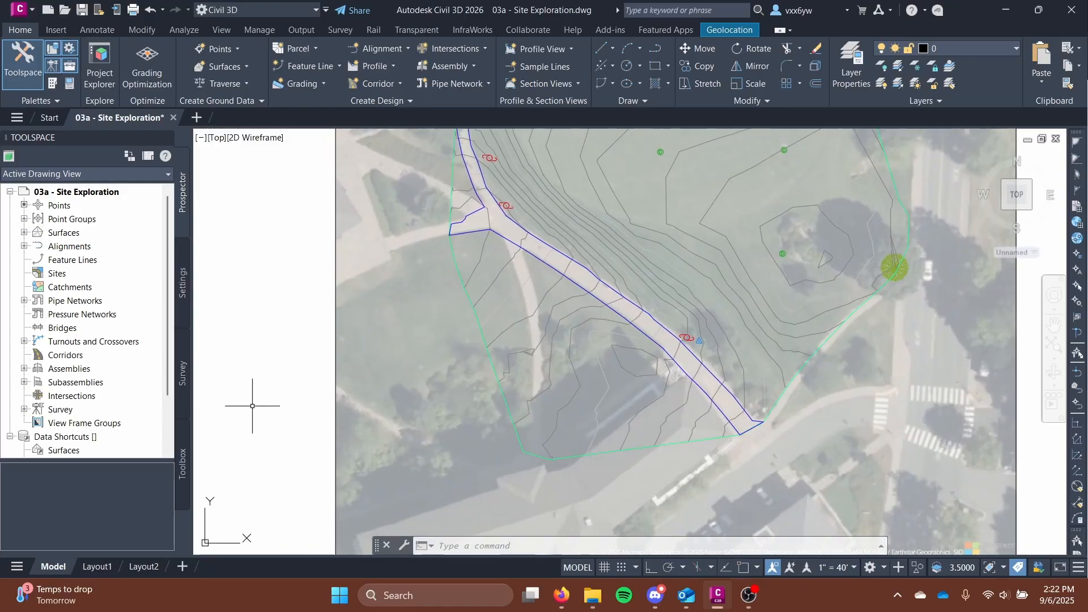
scroll(743, 236, "down", 2)
middle_click_drag(727, 275, 539, 522)
scroll(556, 400, "up", 4)
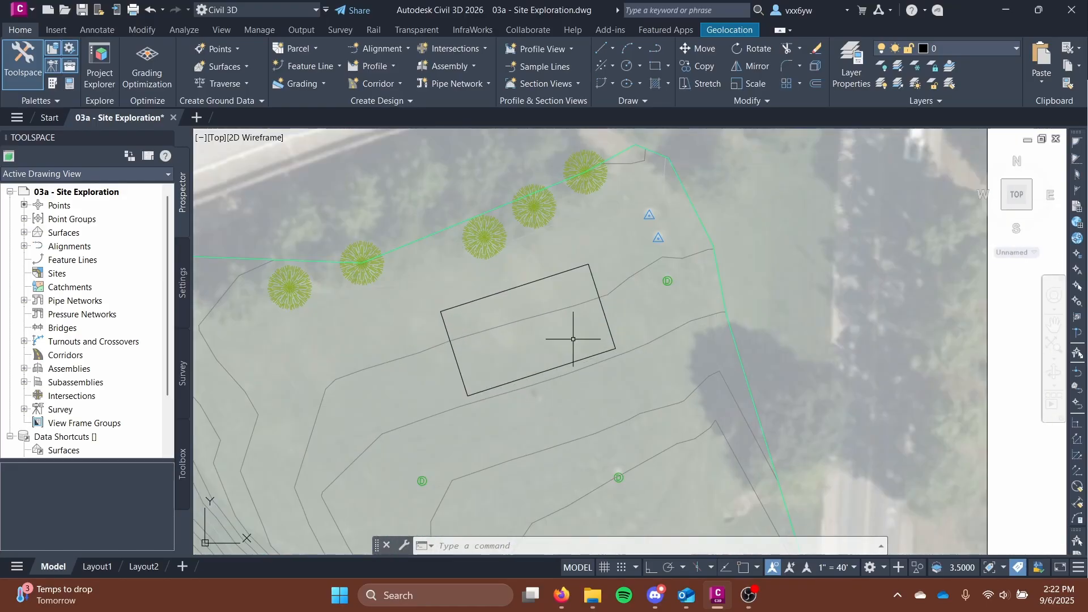
scroll(543, 347, "down", 2)
middle_click_drag(541, 350, 624, 272)
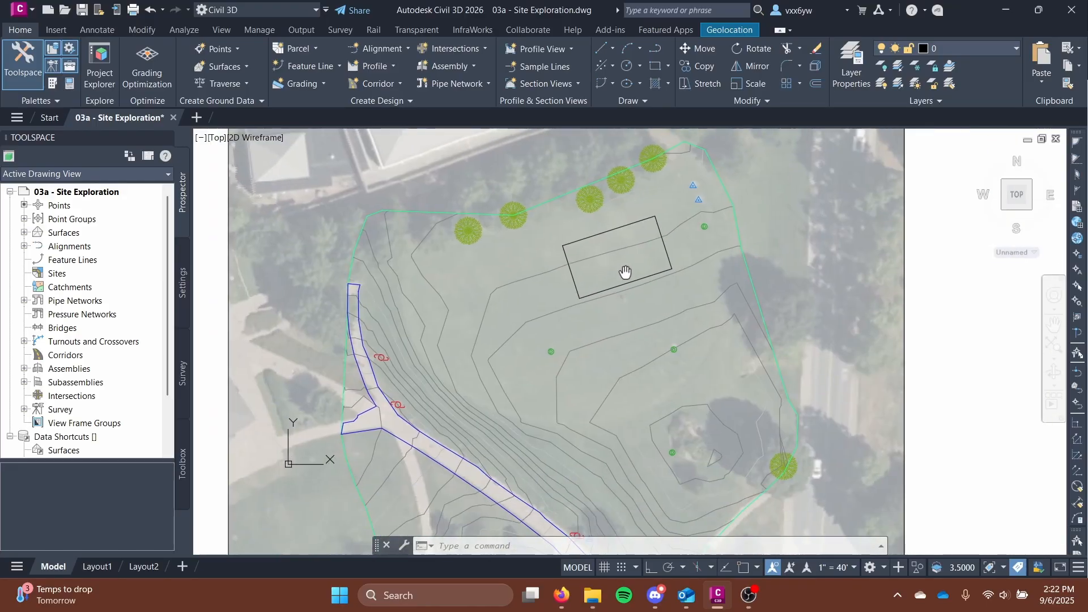
scroll(478, 297, "up", 4)
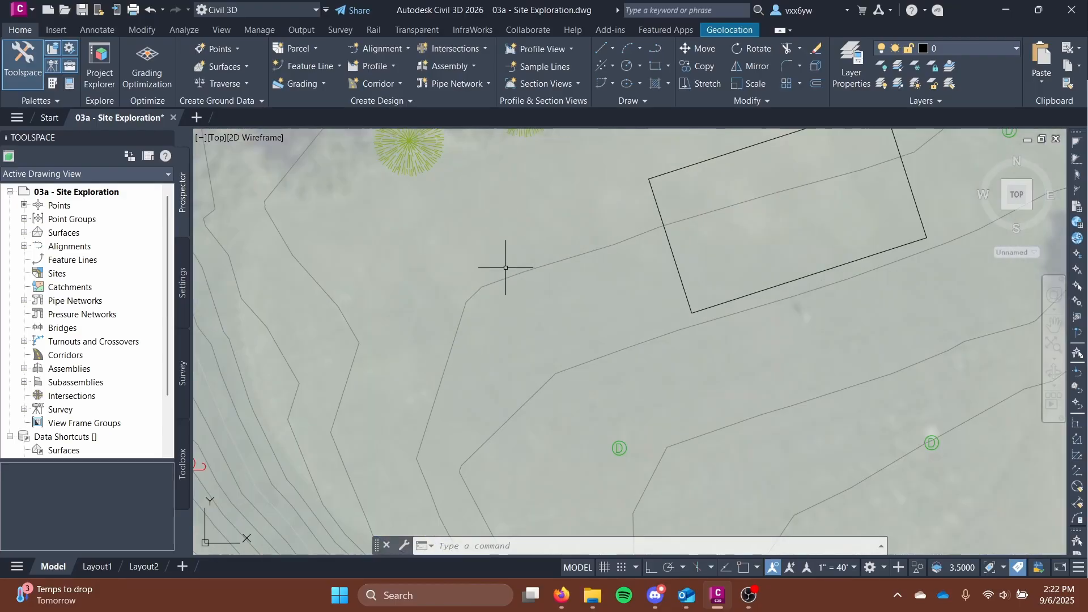
mouse_move(503, 263)
middle_mouse_down()
mouse_move(442, 297)
mouse_move(449, 314)
middle_mouse_up()
scroll(641, 267, "down", 2)
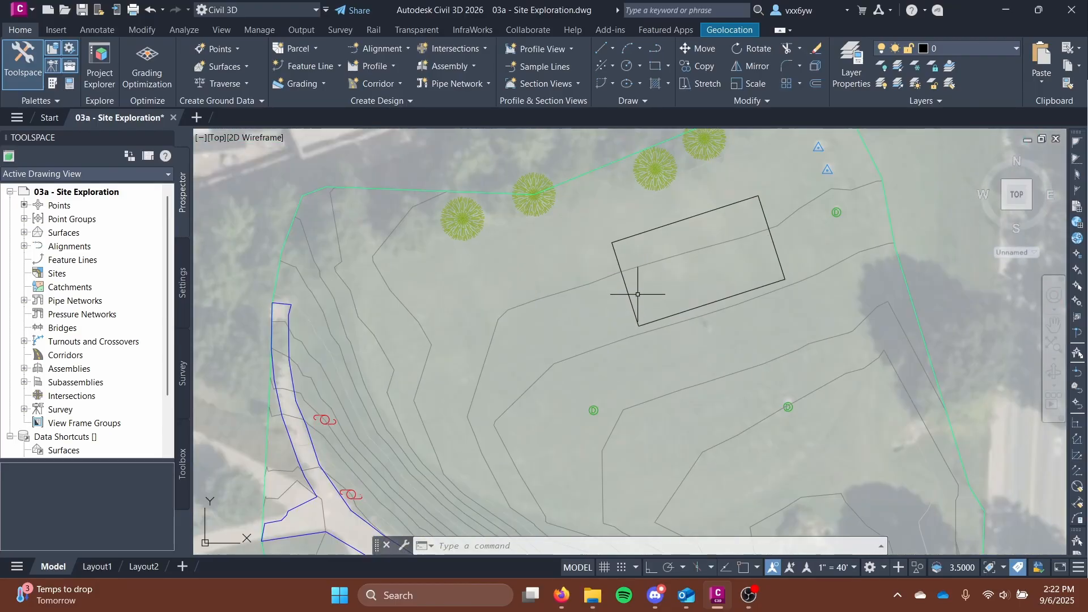
Step: Move the rotated rectangle slightly west-southwest, keeping it just south of the row of trees and parallel to the contours
left_click(632, 295)
right_click(679, 264)
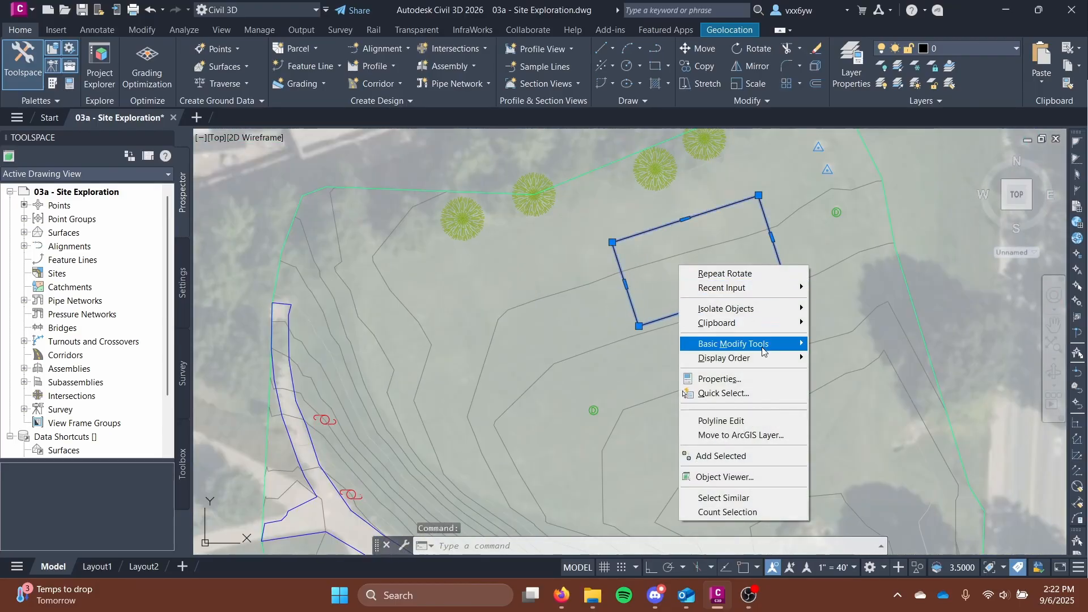
mouse_move(778, 347)
left_click(816, 345)
left_click(713, 275)
middle_click_drag(700, 357, 641, 160)
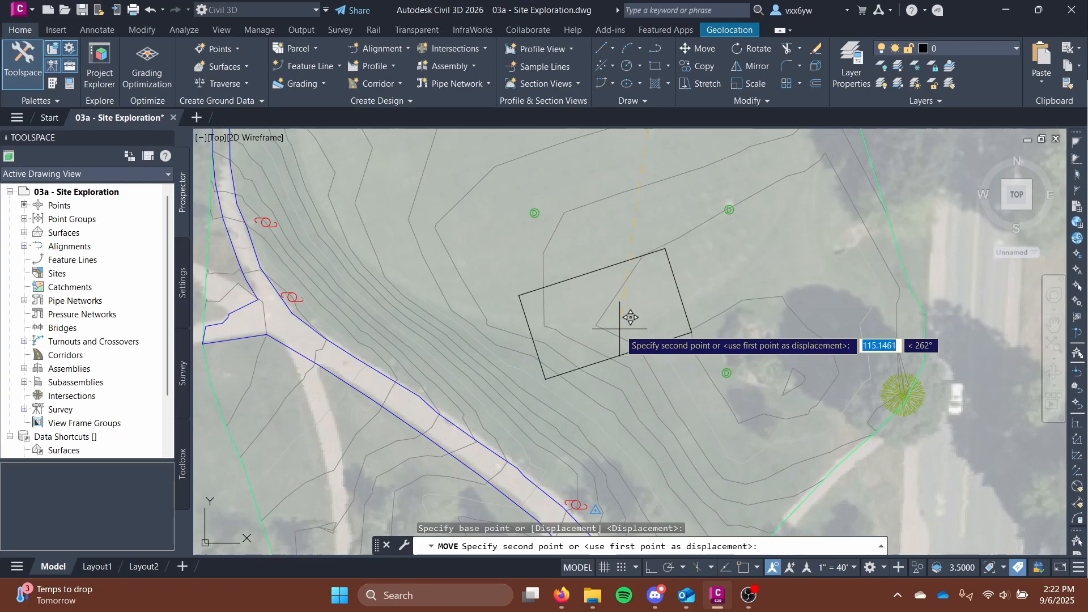
middle_click_drag(620, 329, 650, 420)
middle_click_drag(661, 353, 627, 514)
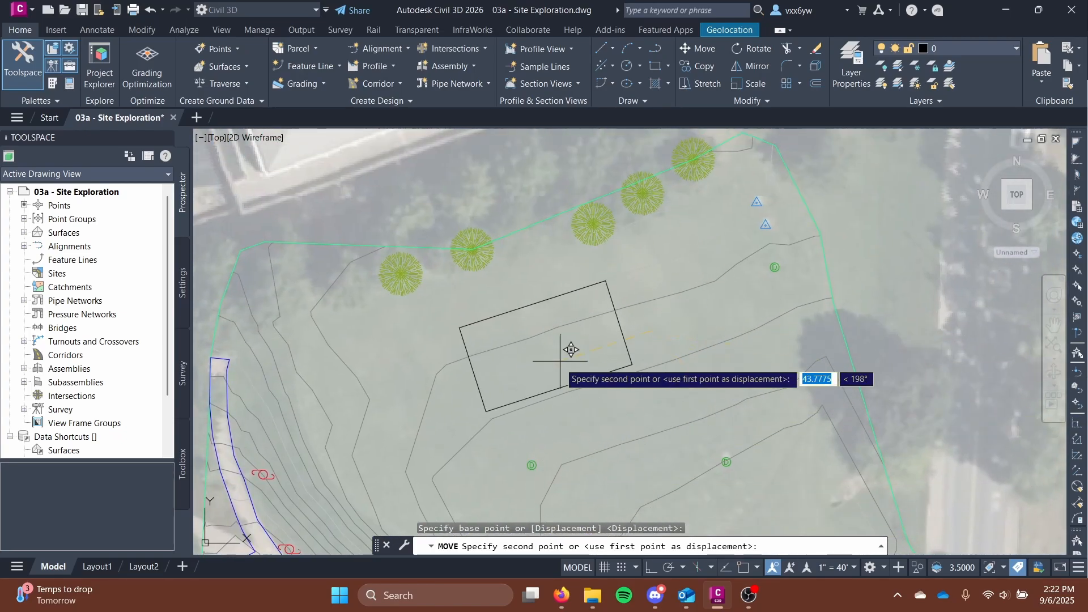
left_click(631, 337)
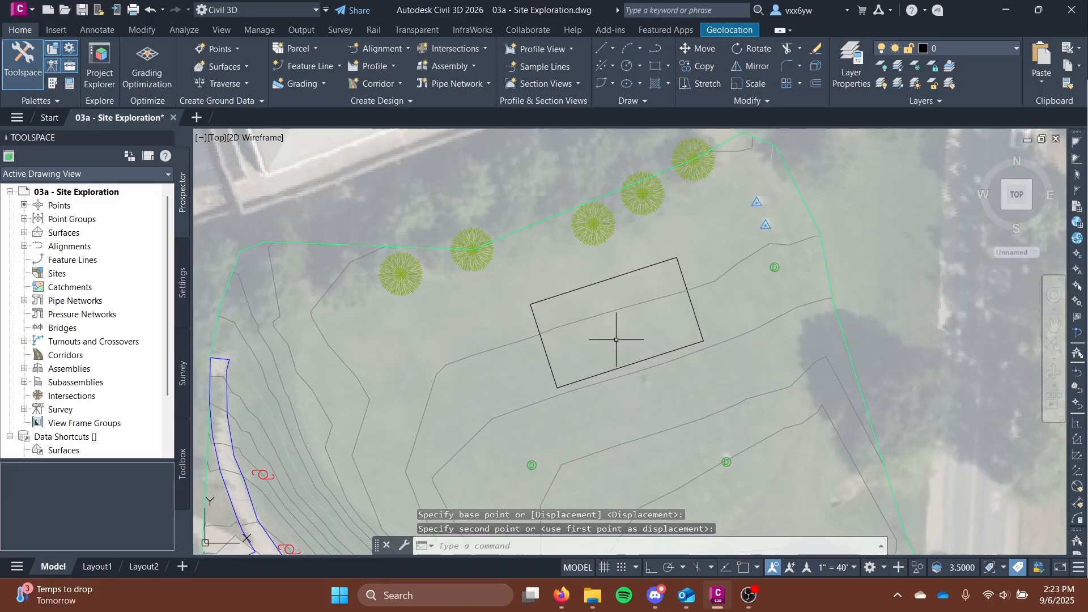
Step: Draw a 30 by 30 square south of the rectangle, between the two storm drains
scroll(616, 339, "down", 3)
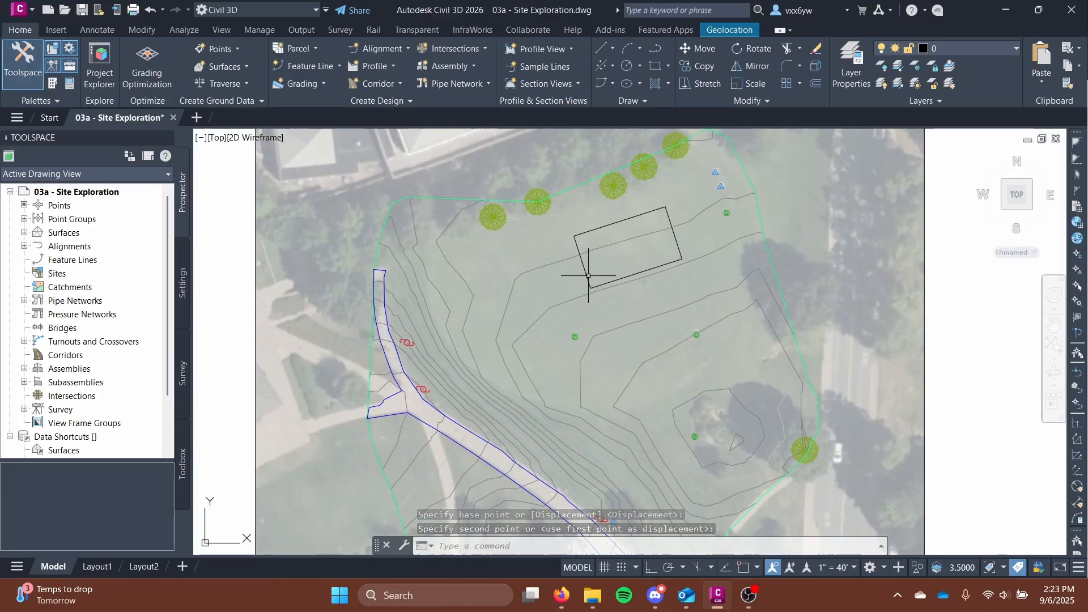
scroll(638, 275, "up", 2)
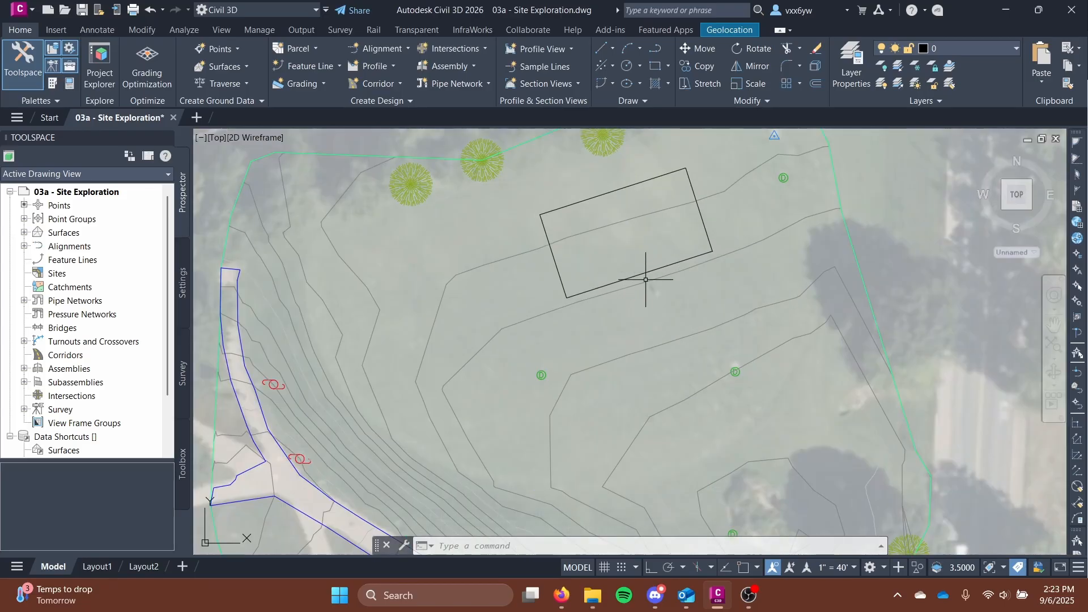
scroll(638, 334, "down", 2)
mouse_move(637, 338)
middle_mouse_down()
mouse_move(581, 287)
mouse_move(556, 285)
middle_mouse_up()
scroll(556, 288, "up", 2)
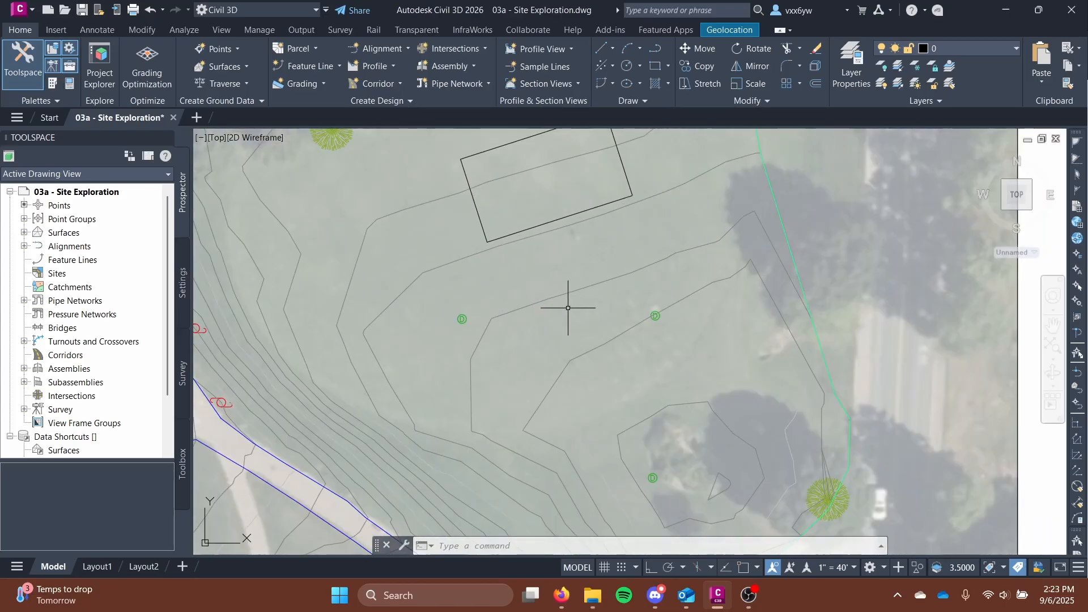
mouse_move(568, 308)
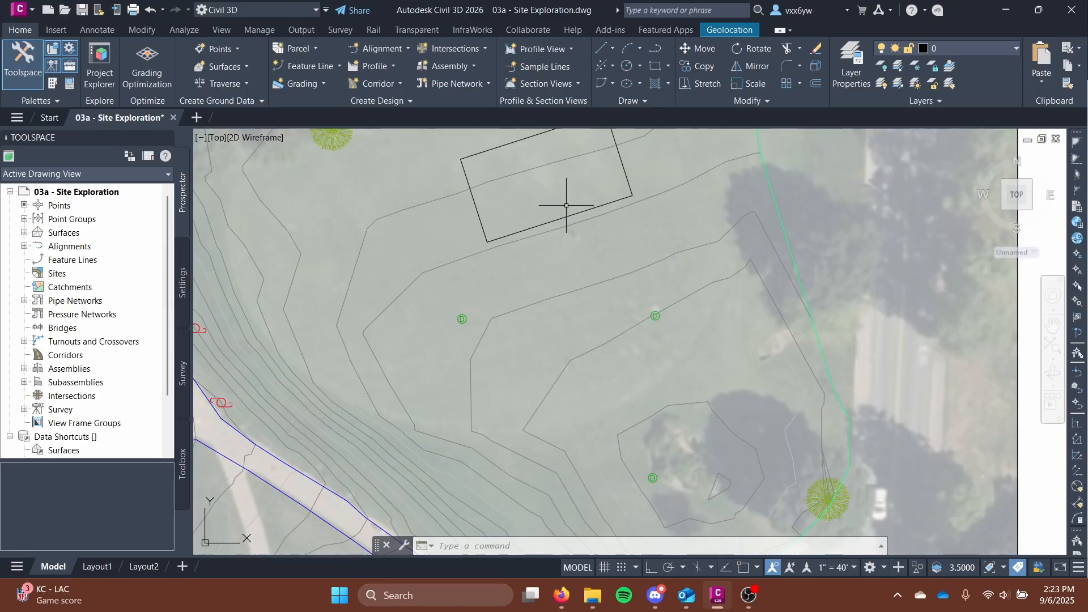
middle_click_drag(566, 205, 585, 242)
left_click(655, 67)
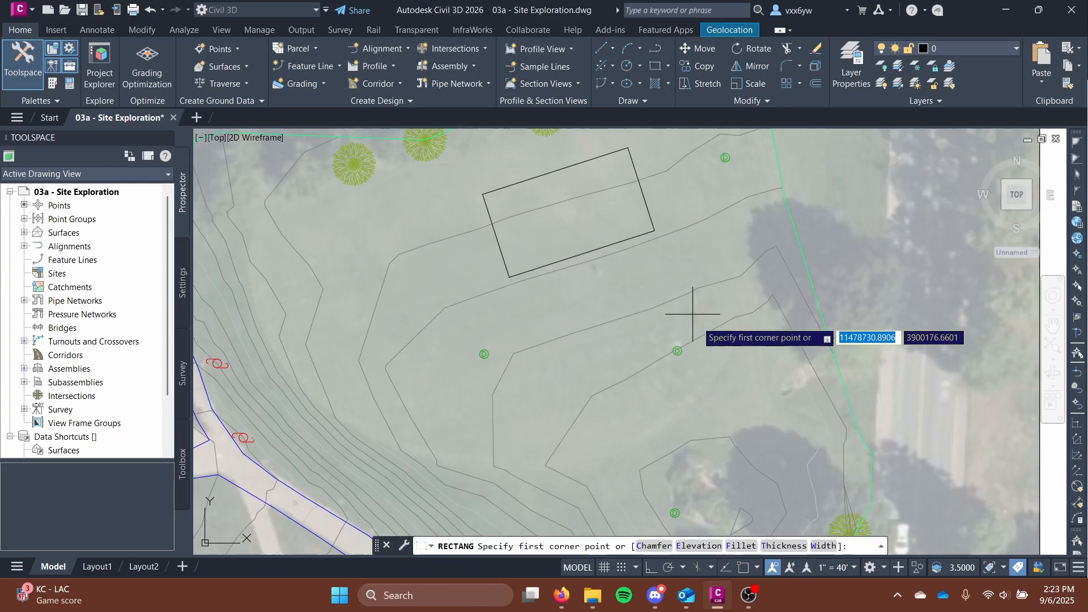
left_click(563, 335)
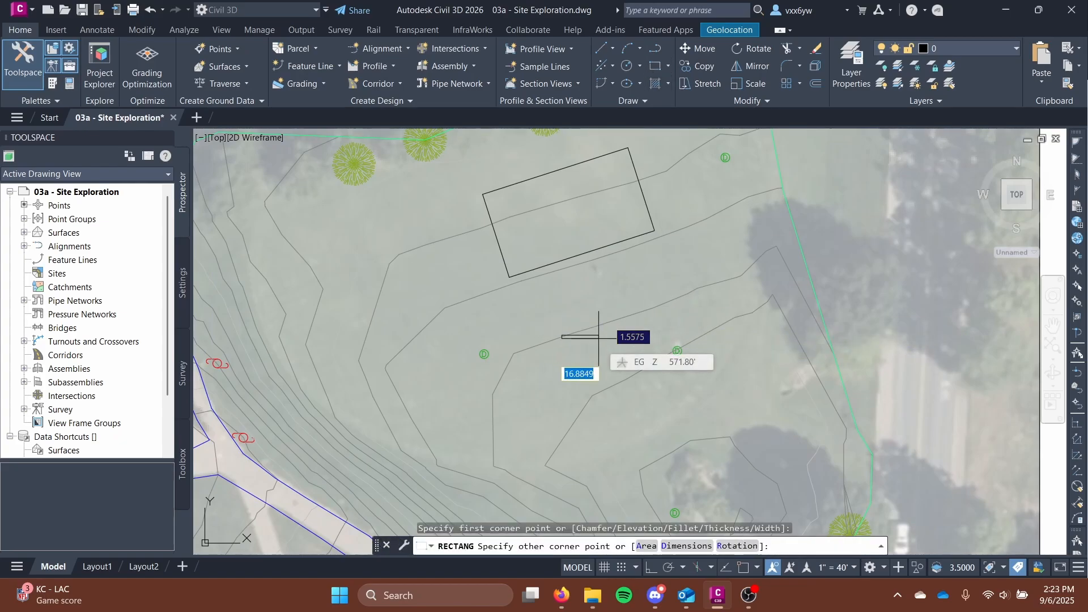
type("30")
key("Tab")
type("30")
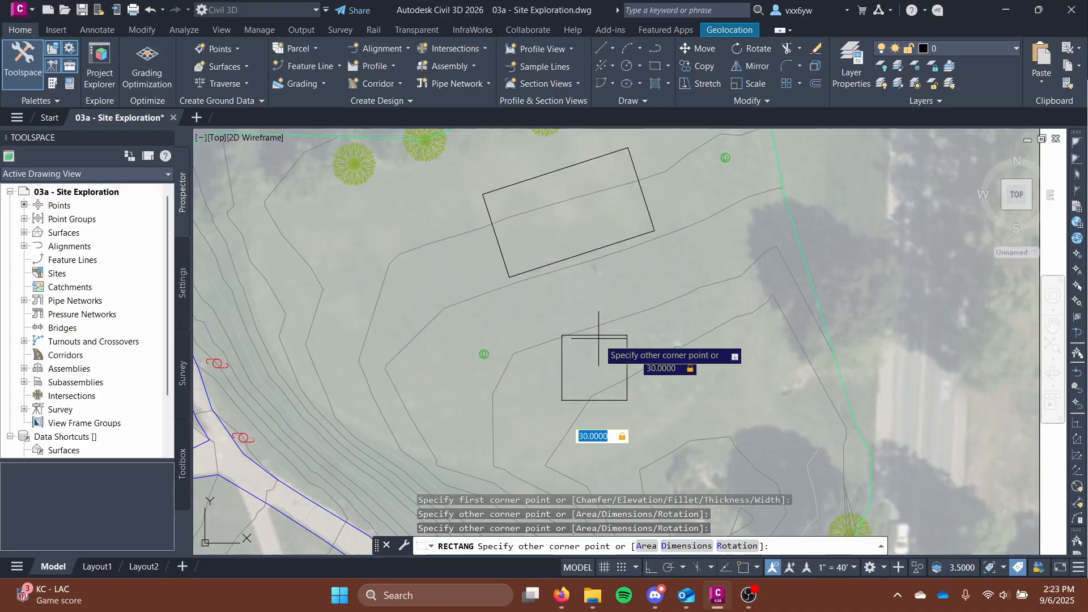
key("Return")
Step: Draw a circle with a radius of about 18.7 northeast of the square, enclosing the eastern storm drain
mouse_move(613, 336)
middle_mouse_down()
mouse_move(632, 312)
mouse_move(665, 340)
middle_mouse_up()
scroll(675, 310, "up", 4)
scroll(675, 318, "down", 2)
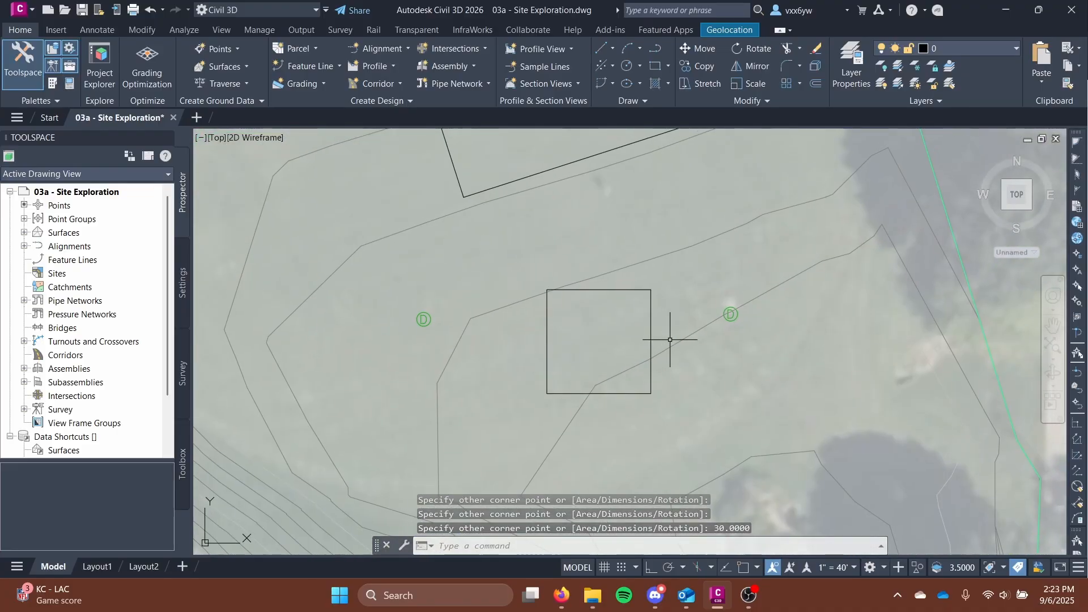
left_click(627, 66)
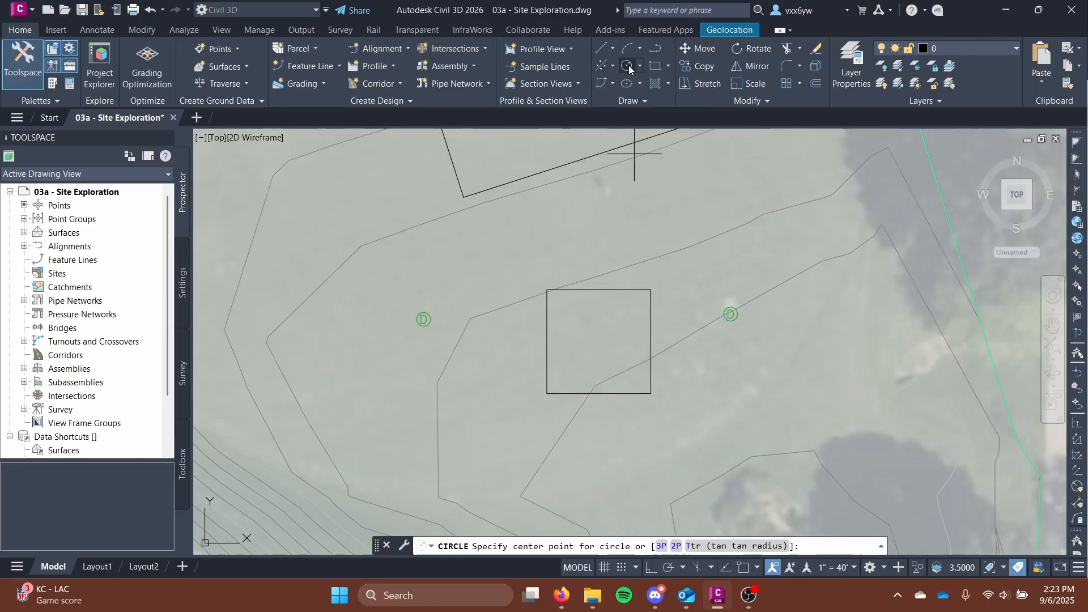
left_click(738, 272)
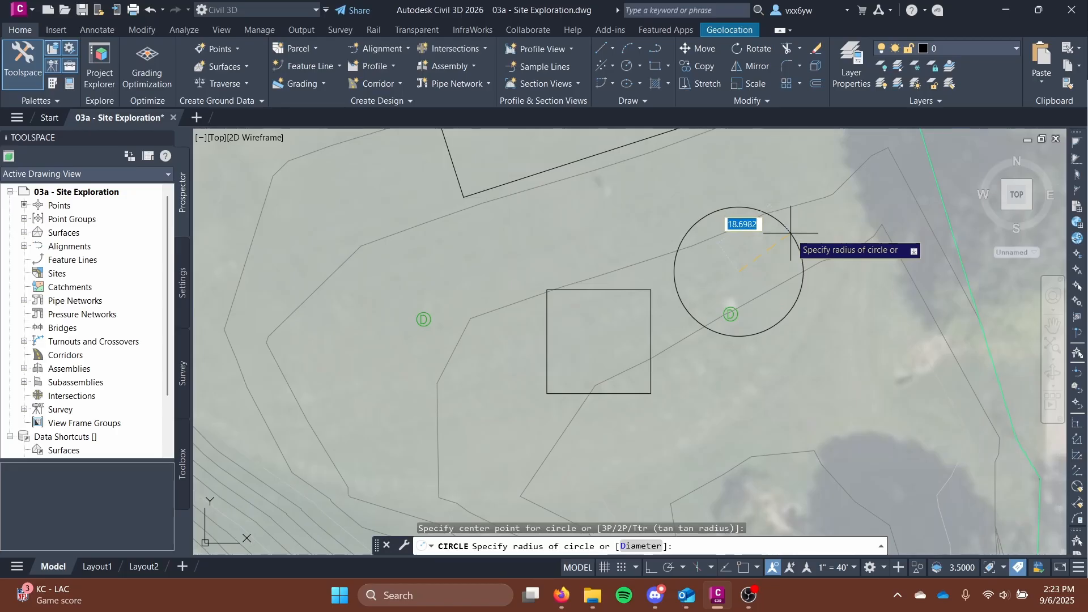
left_click(791, 233)
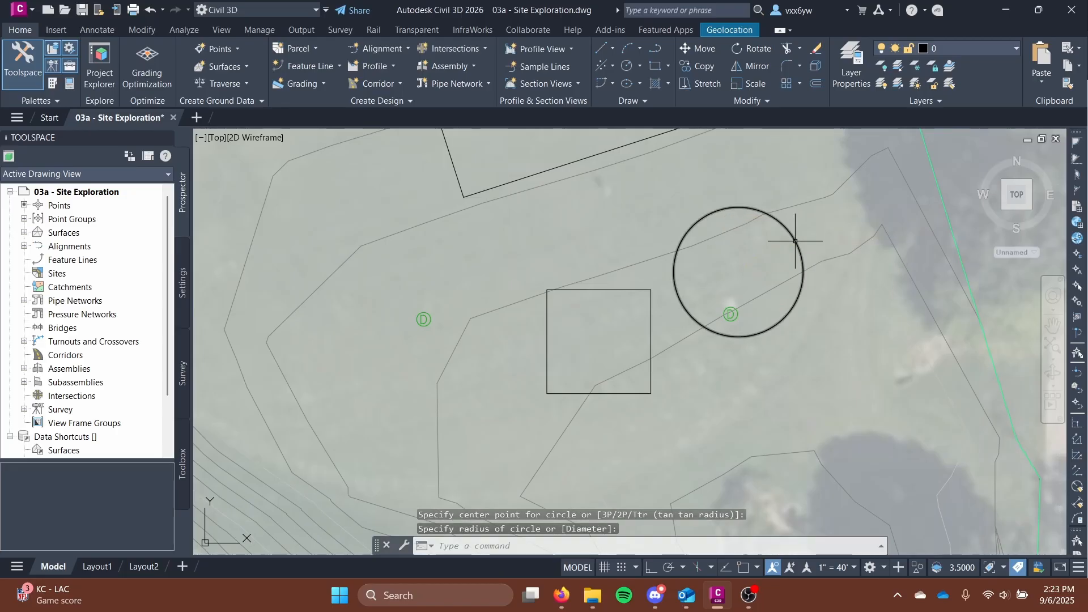
middle_click_drag(779, 277, 706, 340)
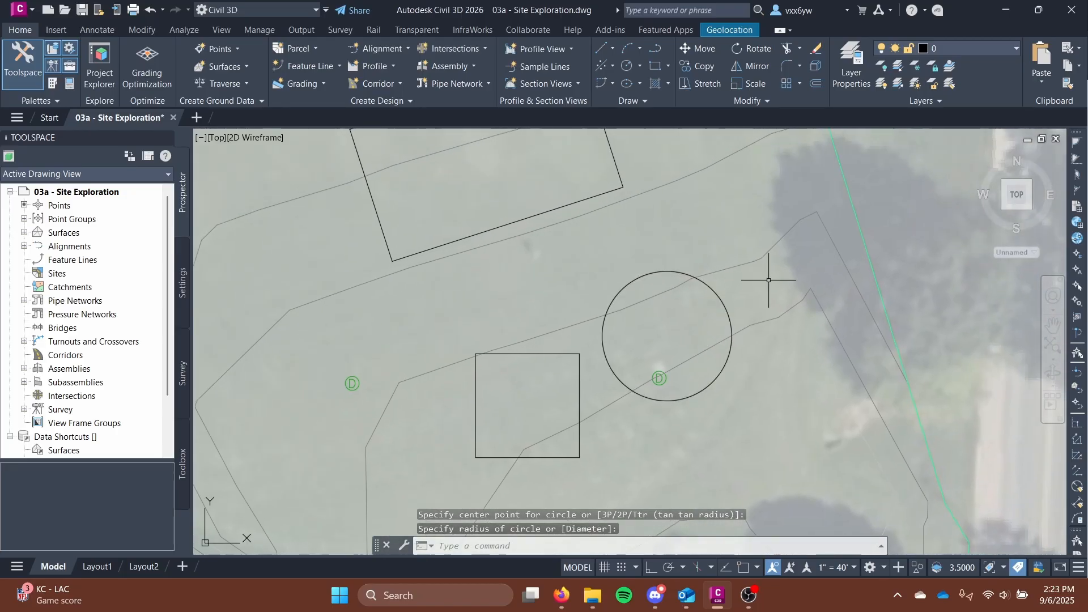
key("Escape")
Step: Display the object properties palette and hide the Transparent Commands toolbar and the other toolbar docked beside it
scroll(654, 340, "down", 3)
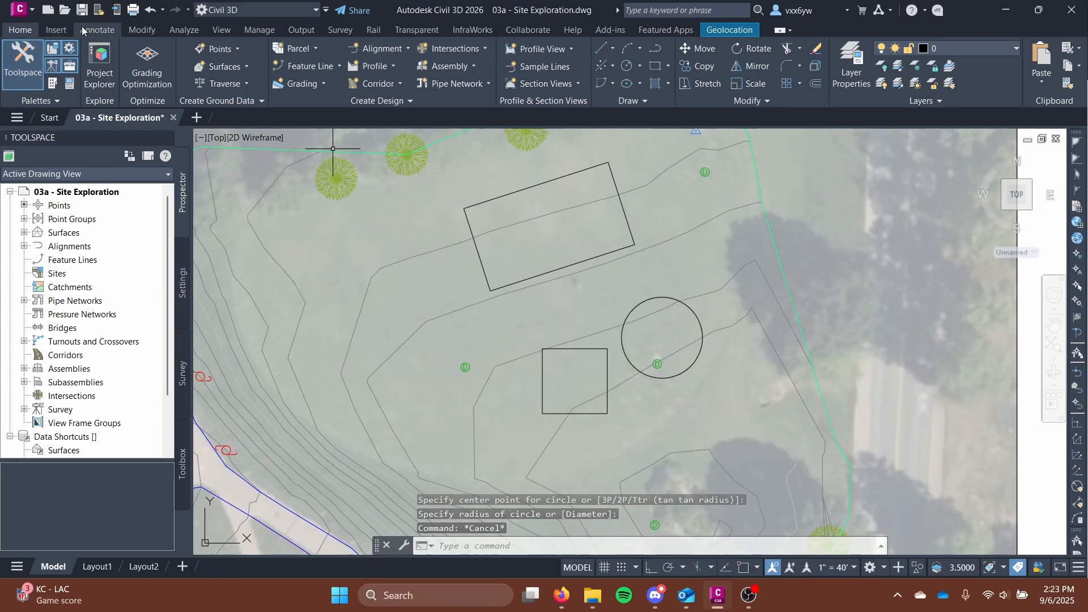
left_click(222, 30)
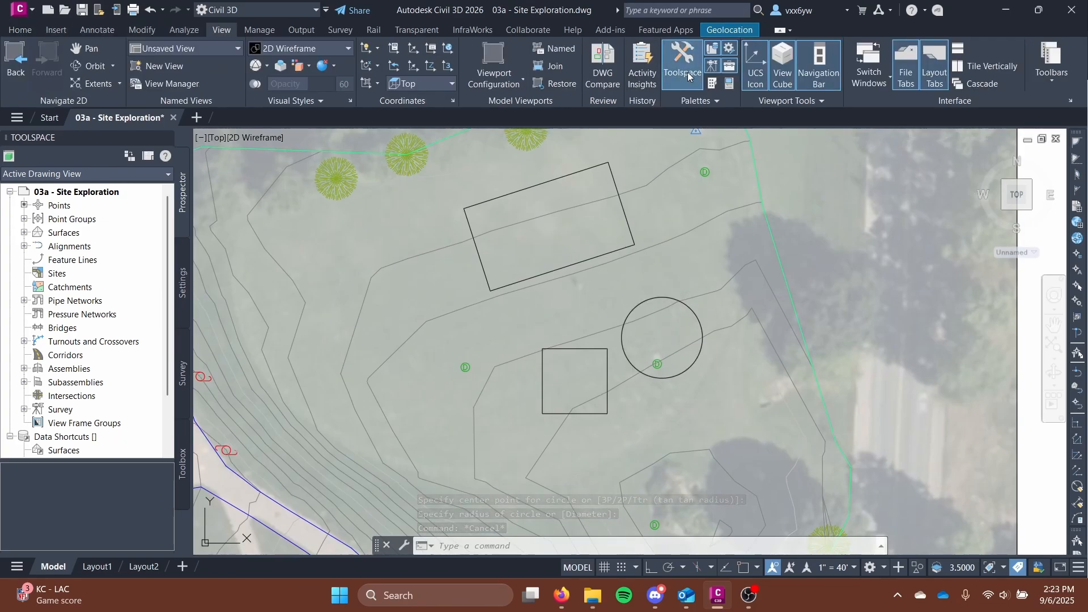
left_click(729, 85)
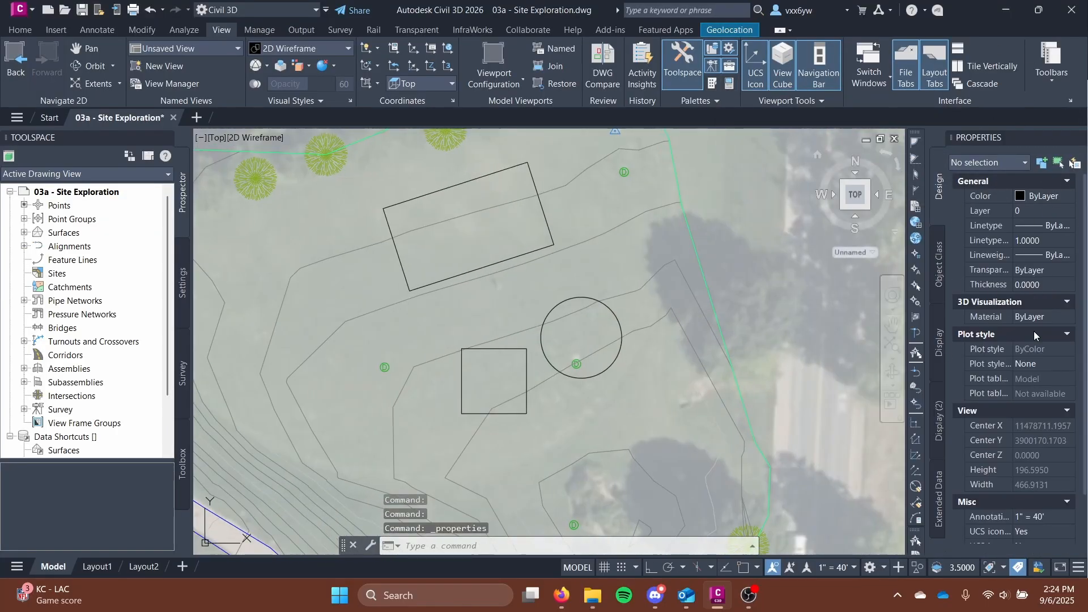
right_click(915, 136)
left_click(927, 154)
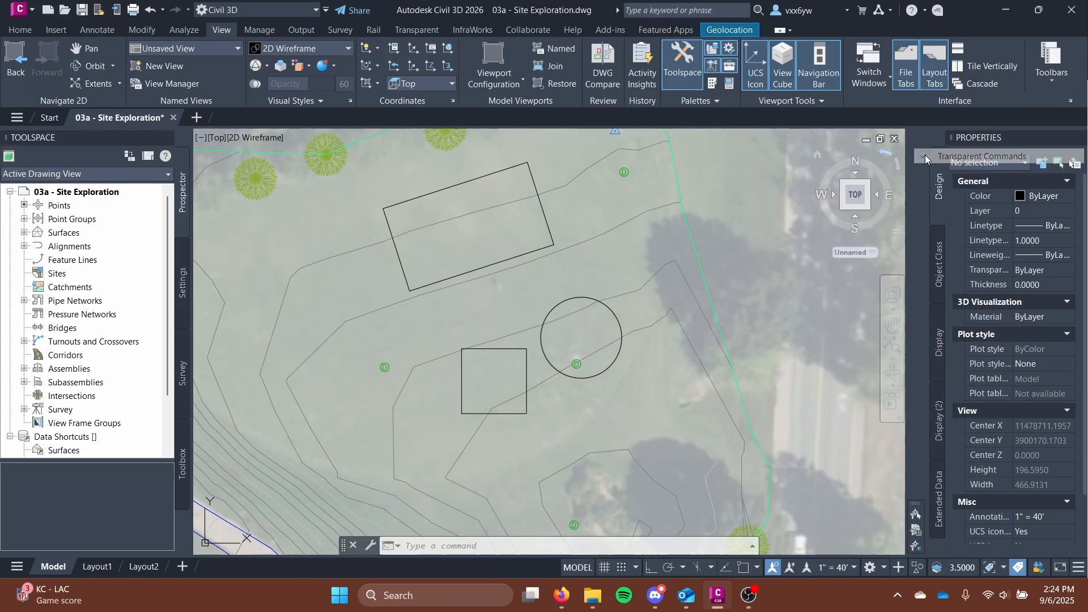
right_click(909, 512)
left_click(924, 516)
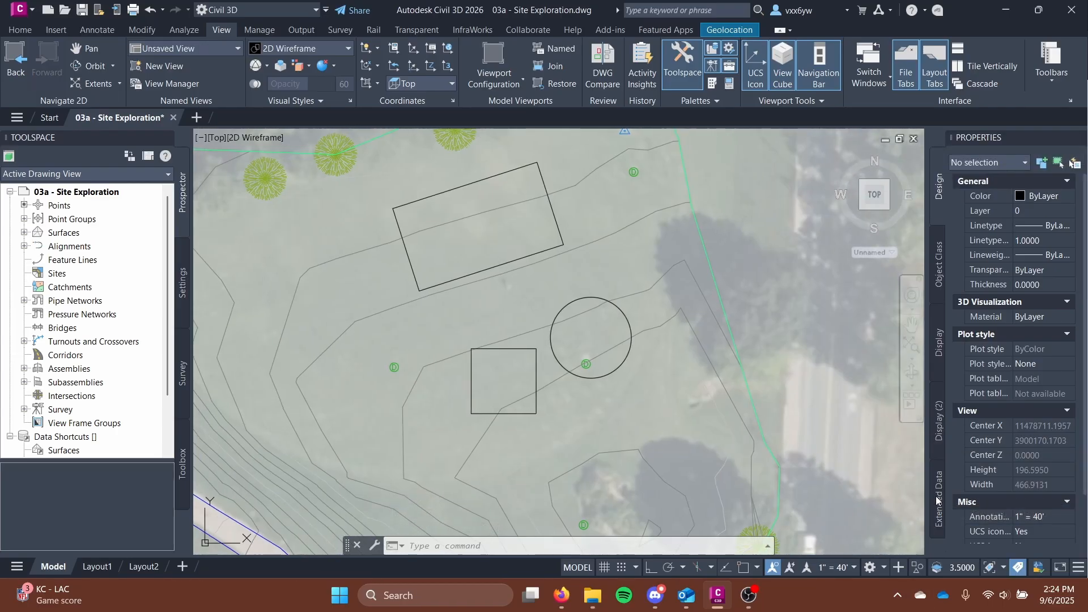
Step: Inspect the circle's geometry properties, including its radius, circumference and area
scroll(561, 361, "up", 2)
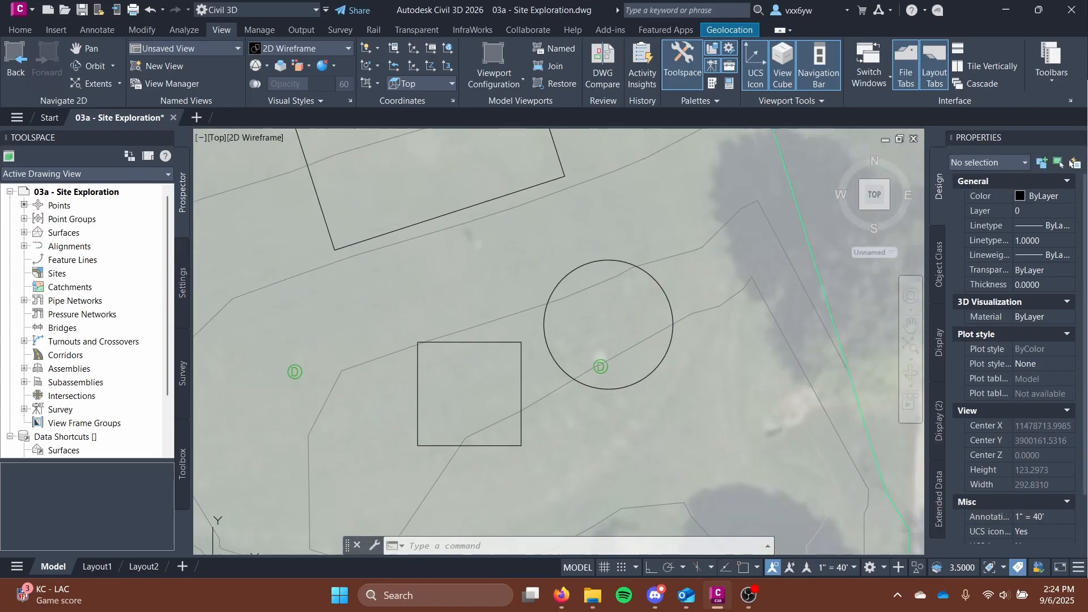
left_click(561, 369)
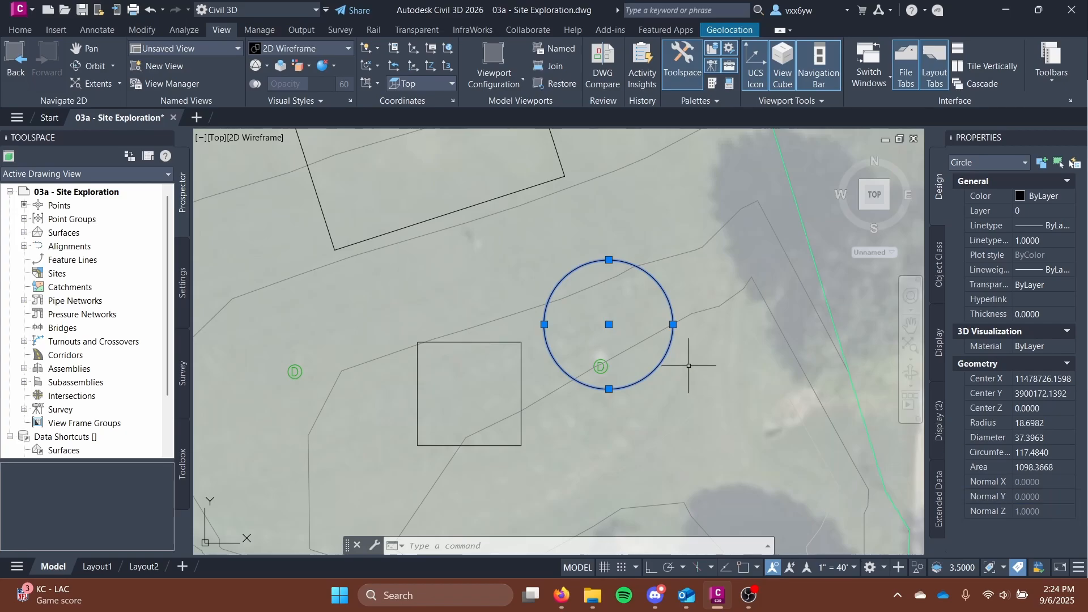
scroll(661, 356, "down", 3)
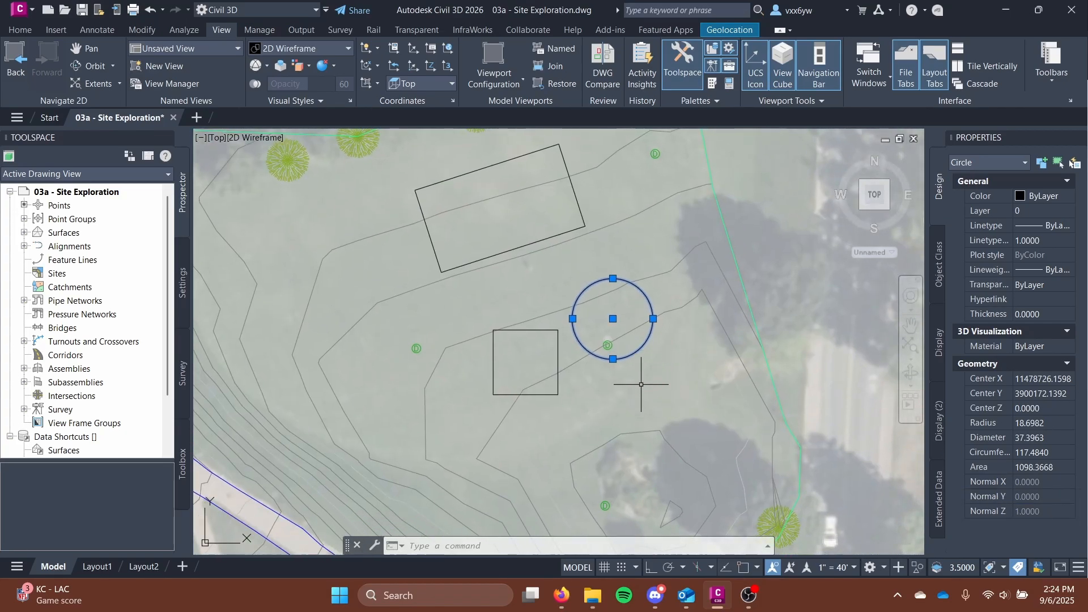
key("Escape")
Step: Delete the circle and the square south of the rectangle
left_click(603, 356)
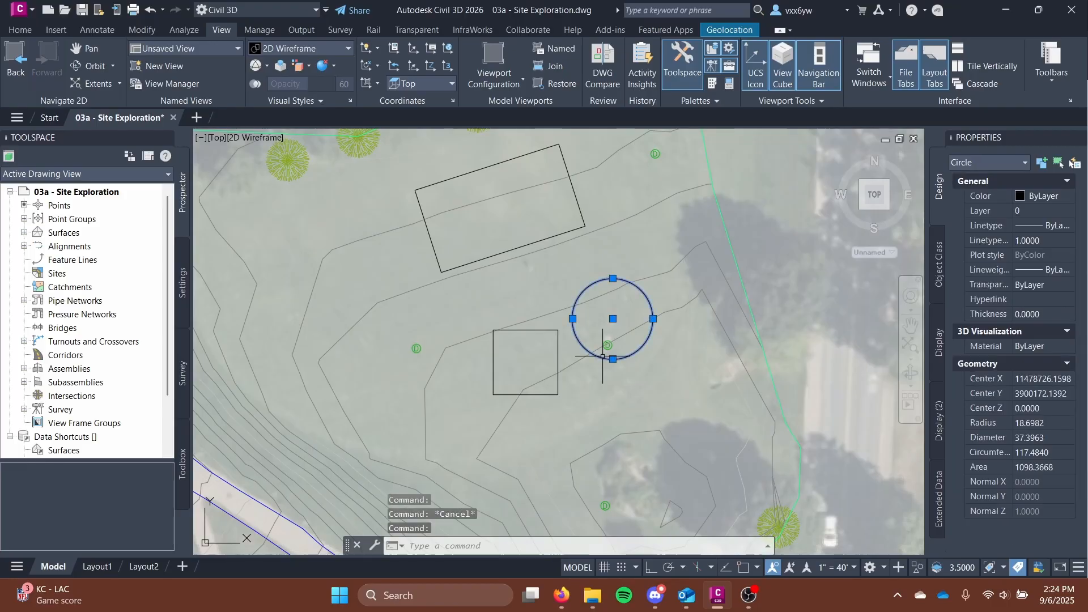
key("Delete")
left_click(525, 395)
key("Delete")
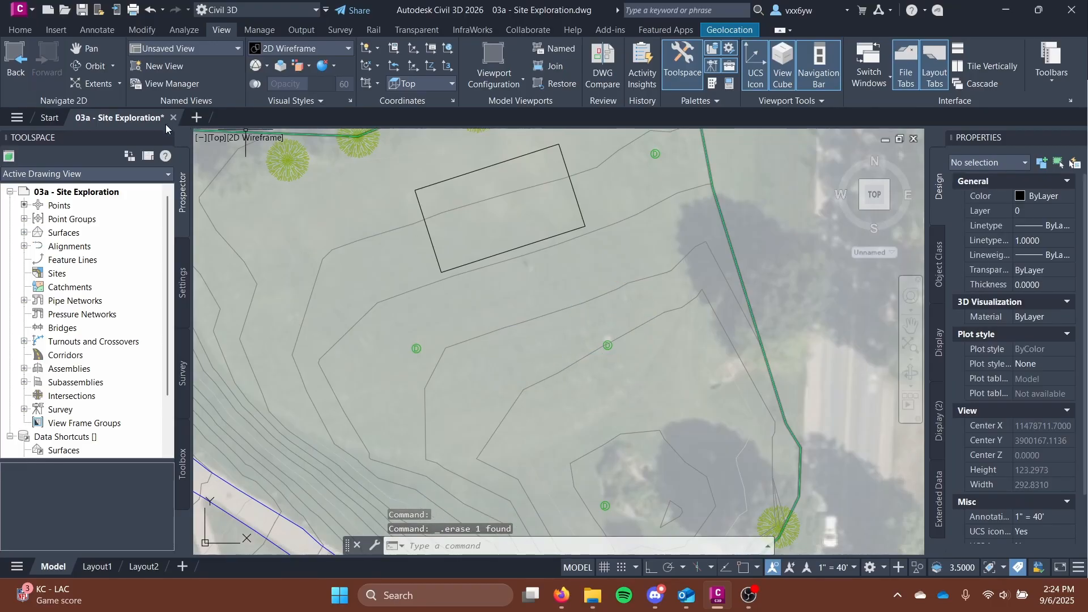
Step: Draw a polyline of connected arcs clockwise around the storm drain southeast of the rectangle, from northeast of the drain to its west, dipping inward along the south
left_click(20, 30)
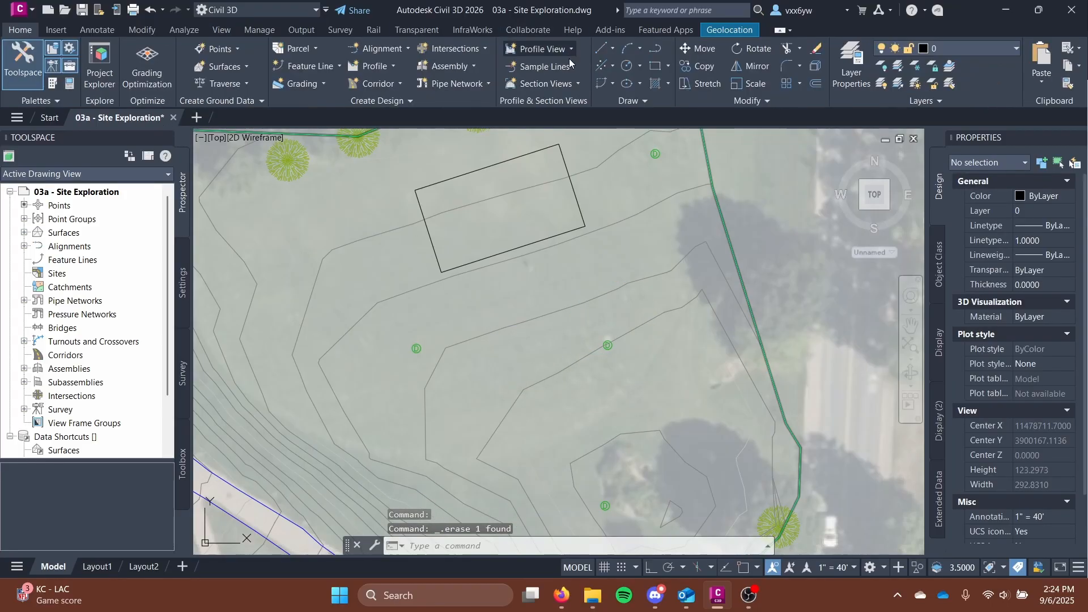
left_click(657, 51)
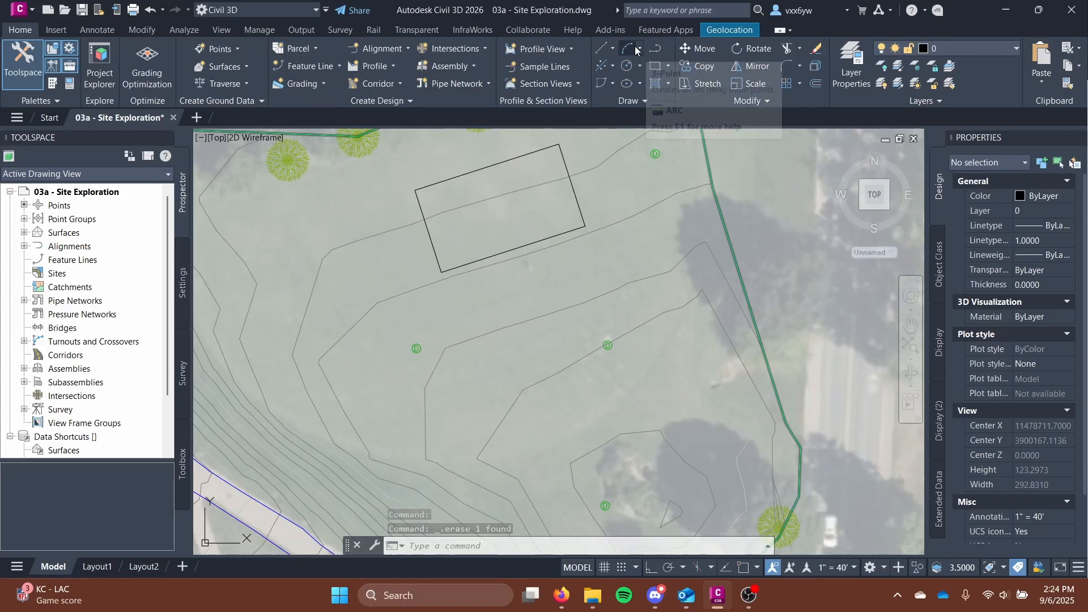
scroll(623, 294, "up", 3)
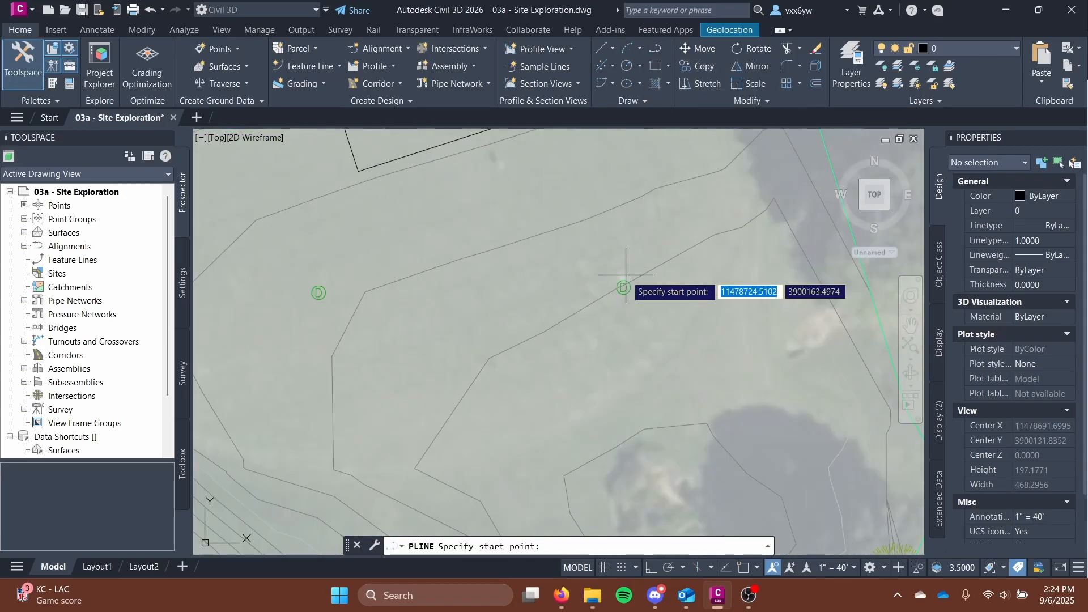
middle_click_drag(687, 257, 645, 293)
left_click(638, 269)
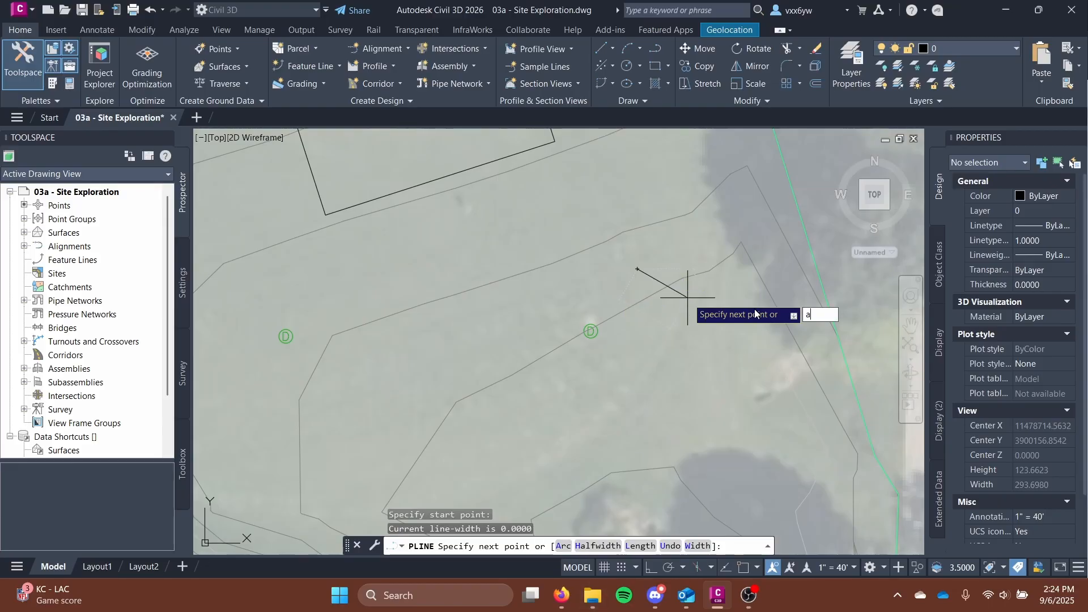
type("a")
key("Return")
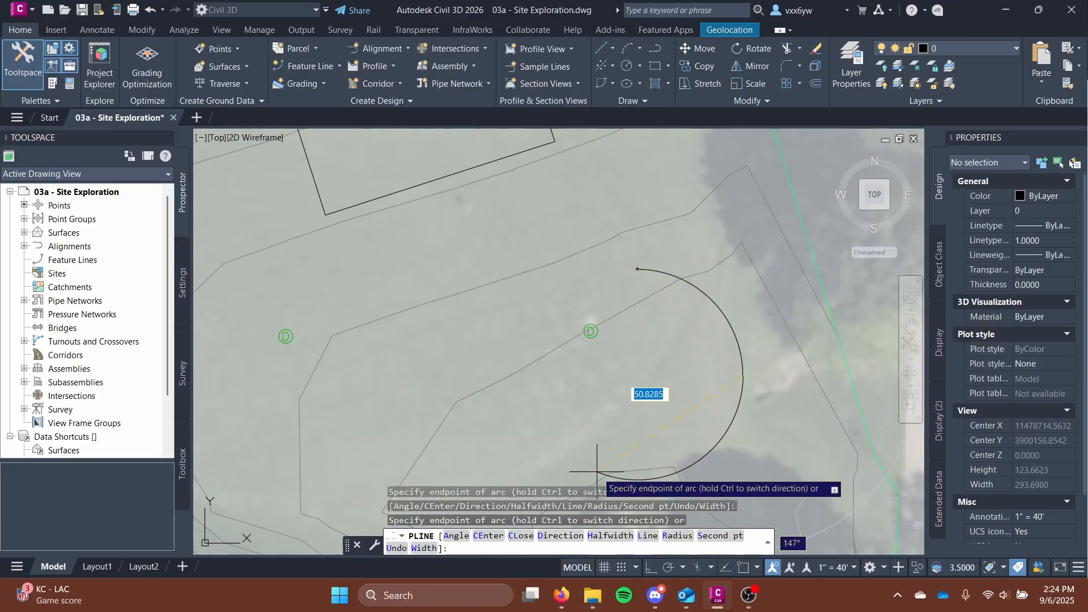
left_click(640, 445)
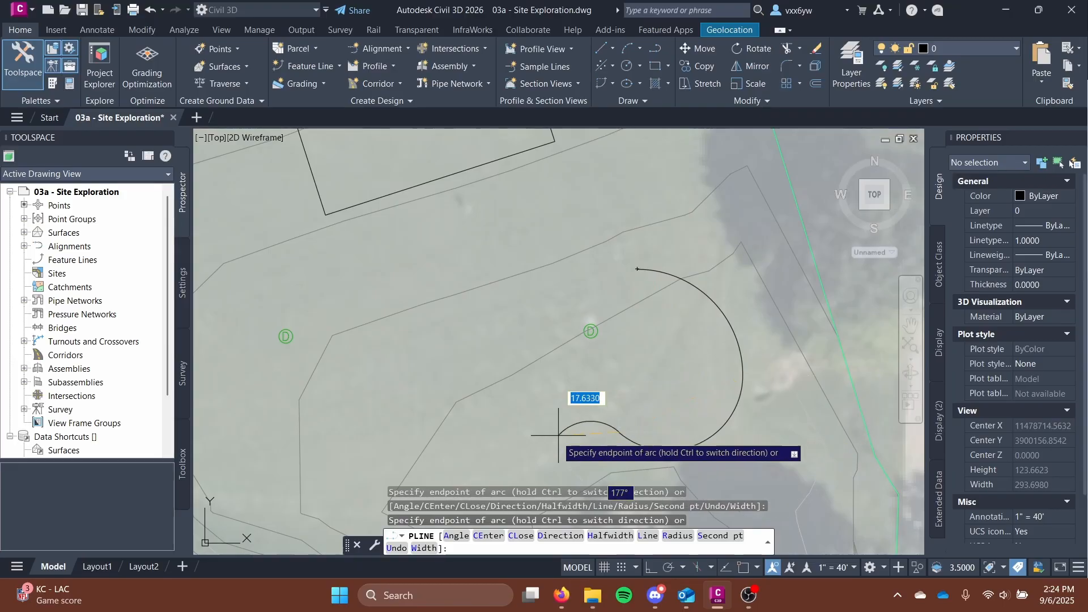
left_click(470, 417)
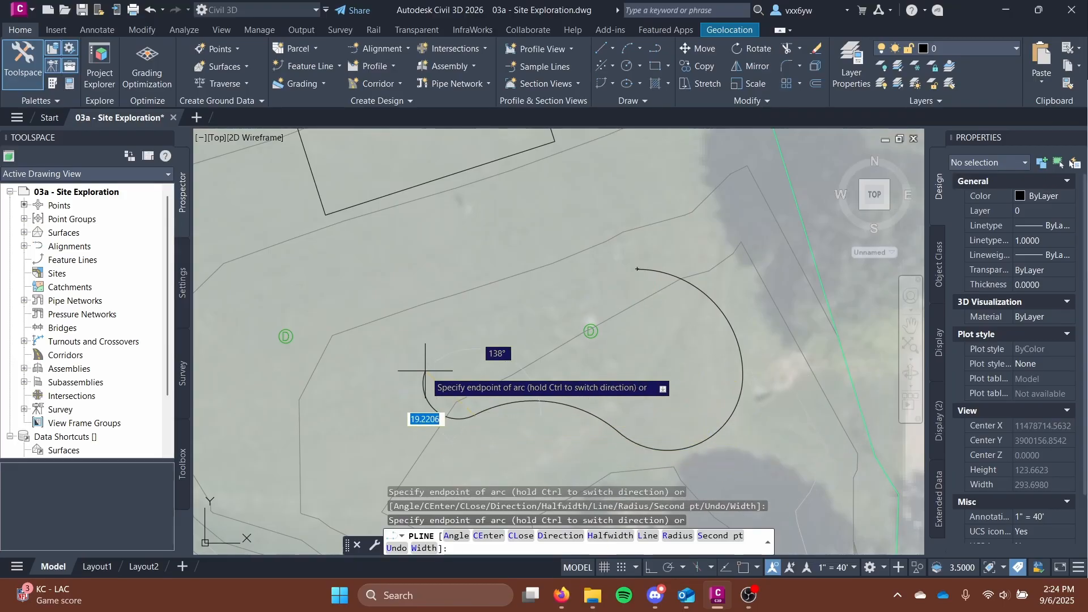
left_click(423, 338)
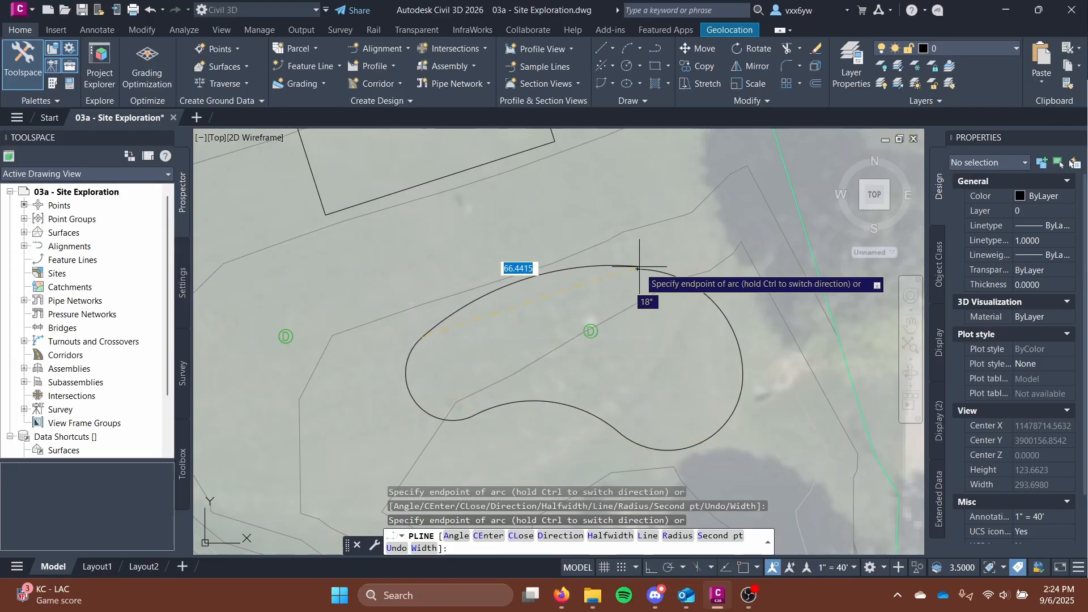
Step: Close the arc polyline back to its start point with a final arc along the north side, completing the kidney shape
scroll(607, 262, "up", 2)
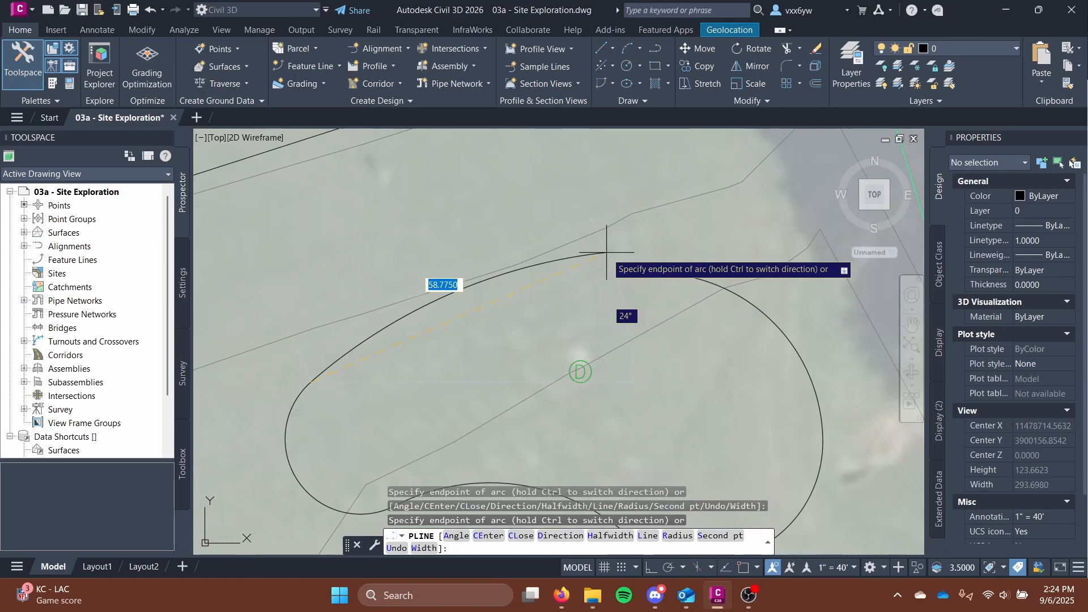
type("c")
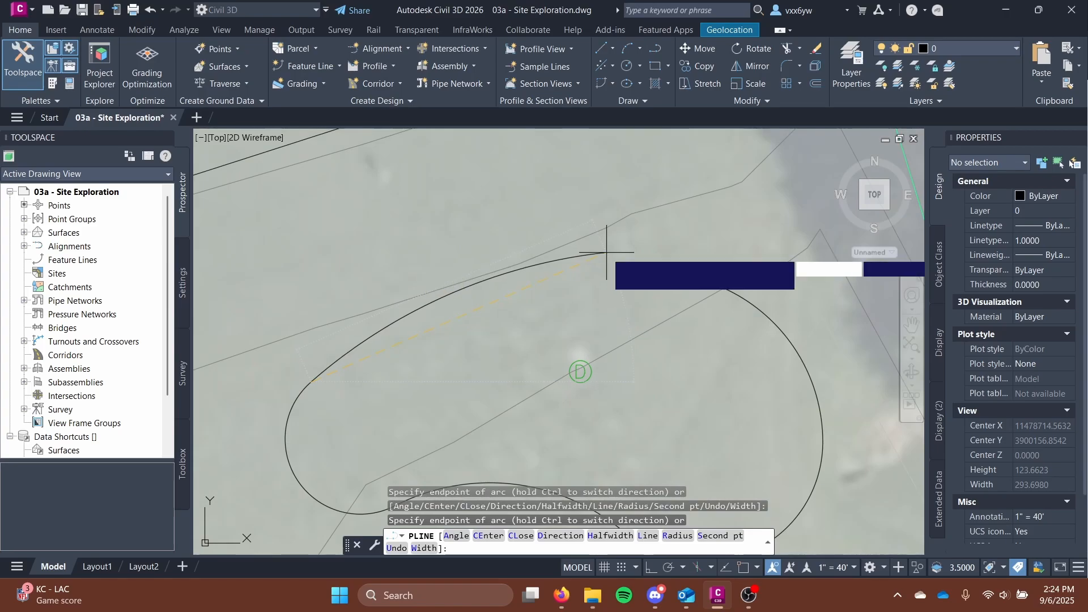
key("Return")
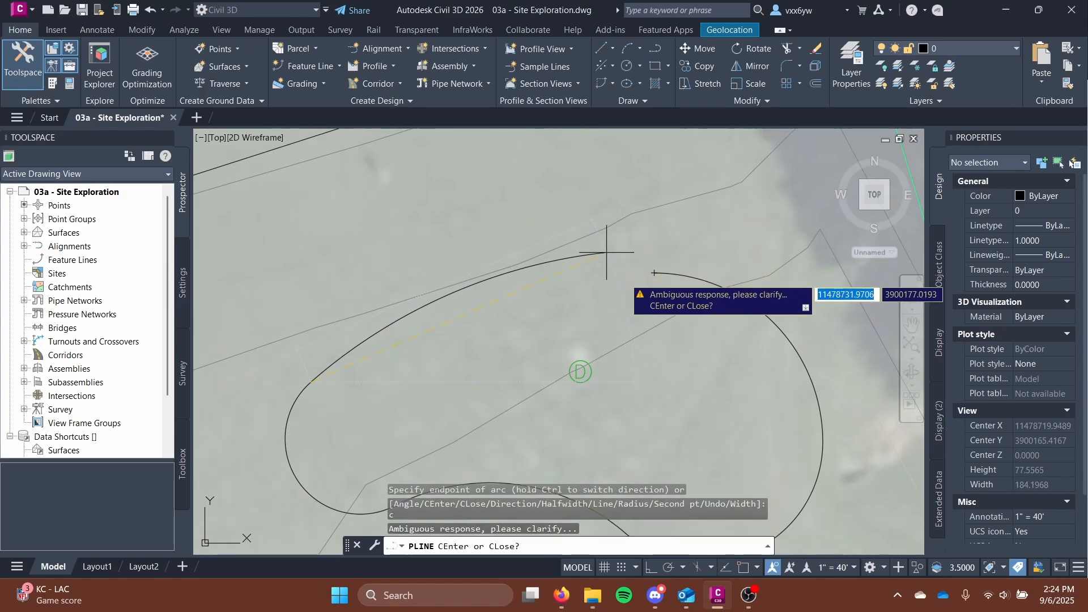
type("cl")
key("Return")
scroll(624, 278, "down", 4)
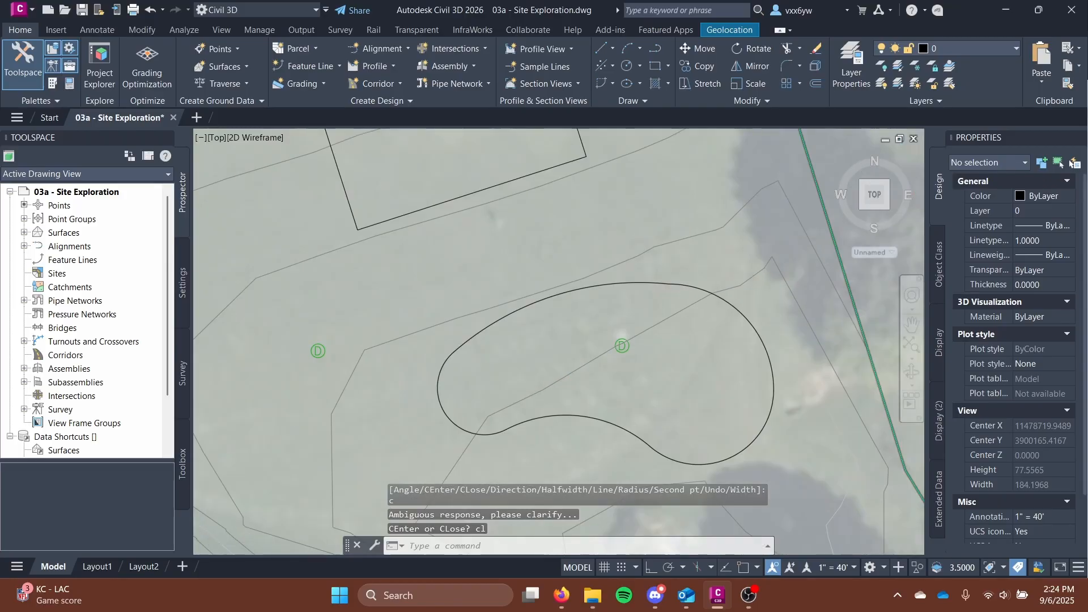
middle_click_drag(590, 363, 620, 327)
scroll(624, 314, "down", 4)
scroll(618, 332, "up", 4)
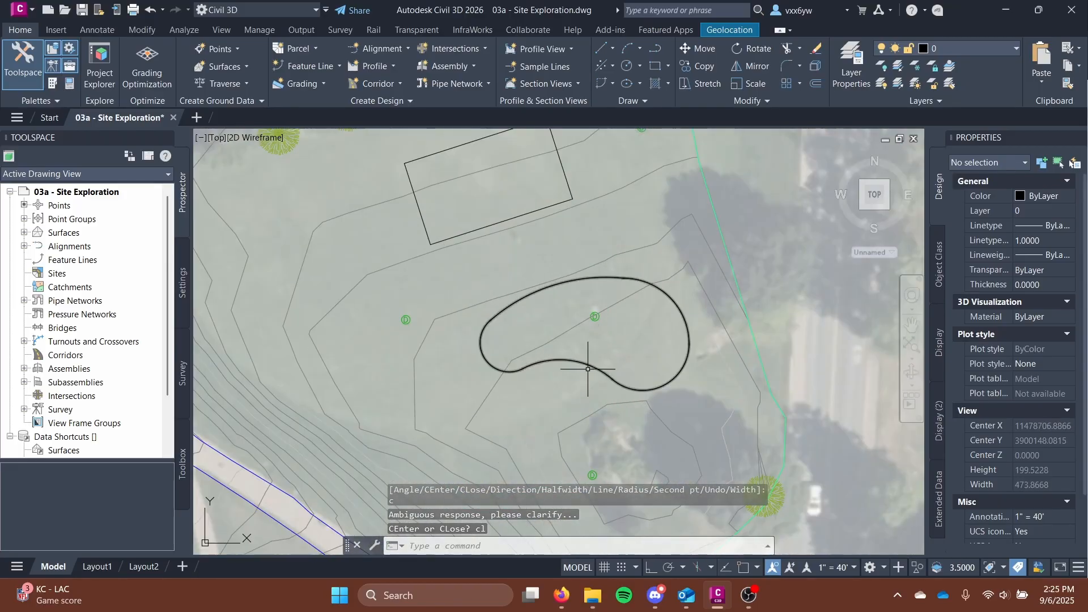
key("Escape")
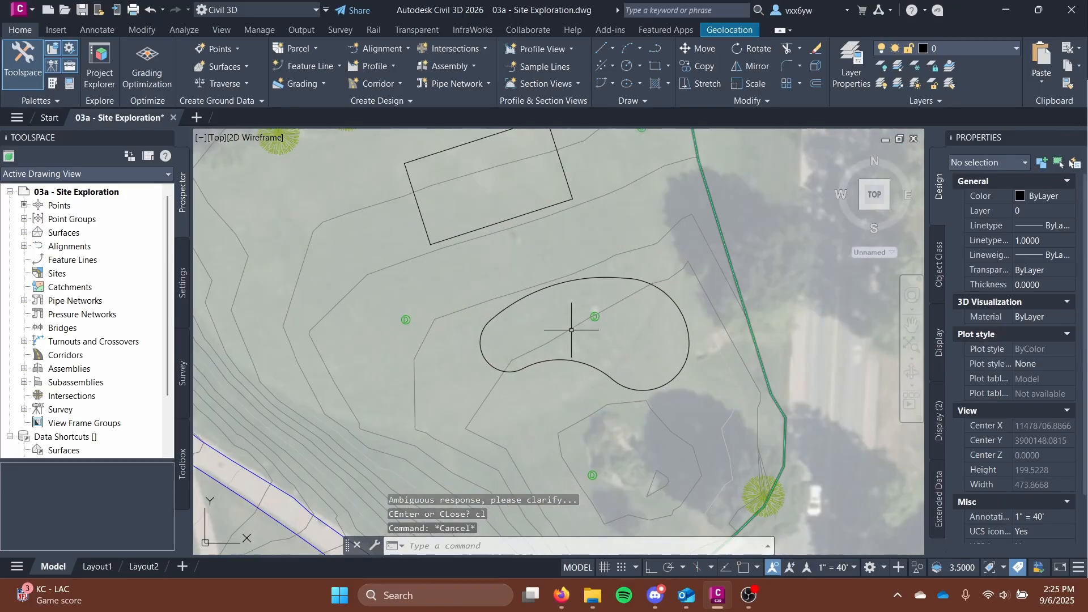
Step: Rotate the kidney-shaped polyline counterclockwise about a base point inside it, so it runs more steeply from southwest to northeast
left_click(570, 358)
right_click(578, 327)
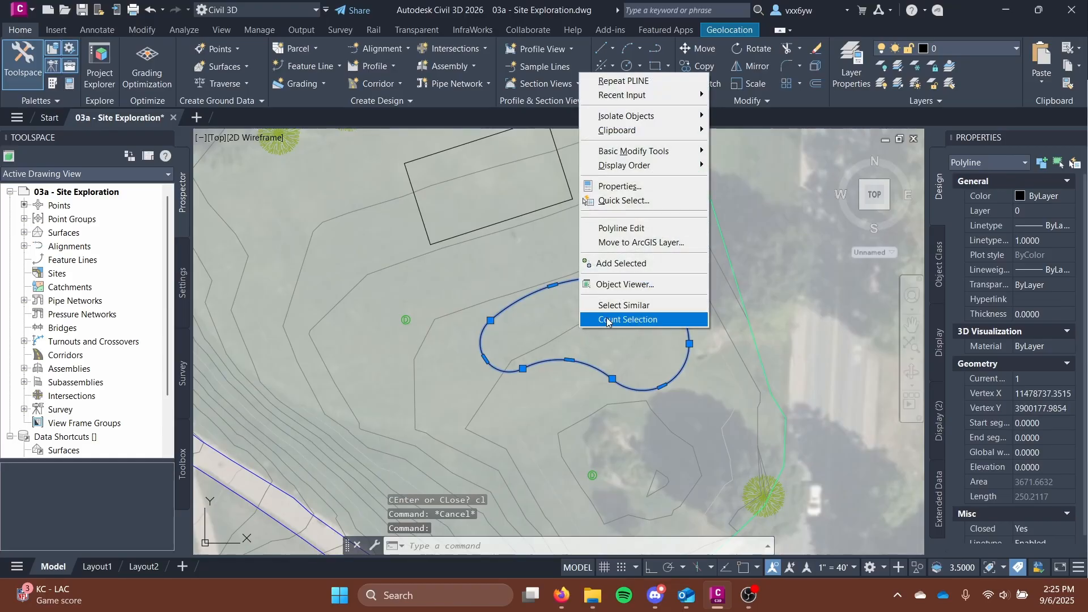
mouse_move(652, 152)
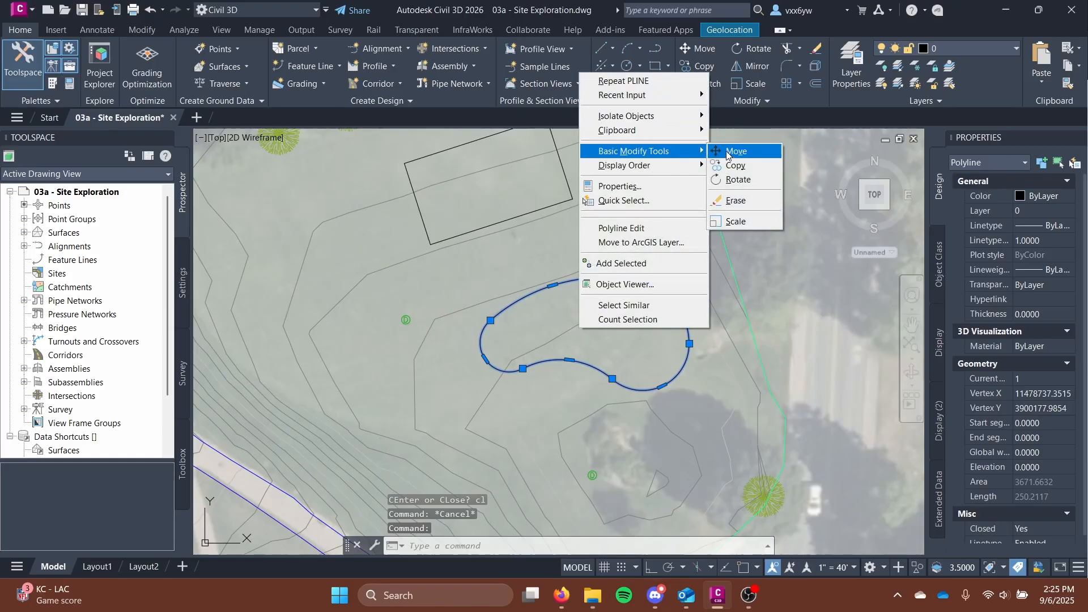
left_click(736, 181)
left_click(574, 337)
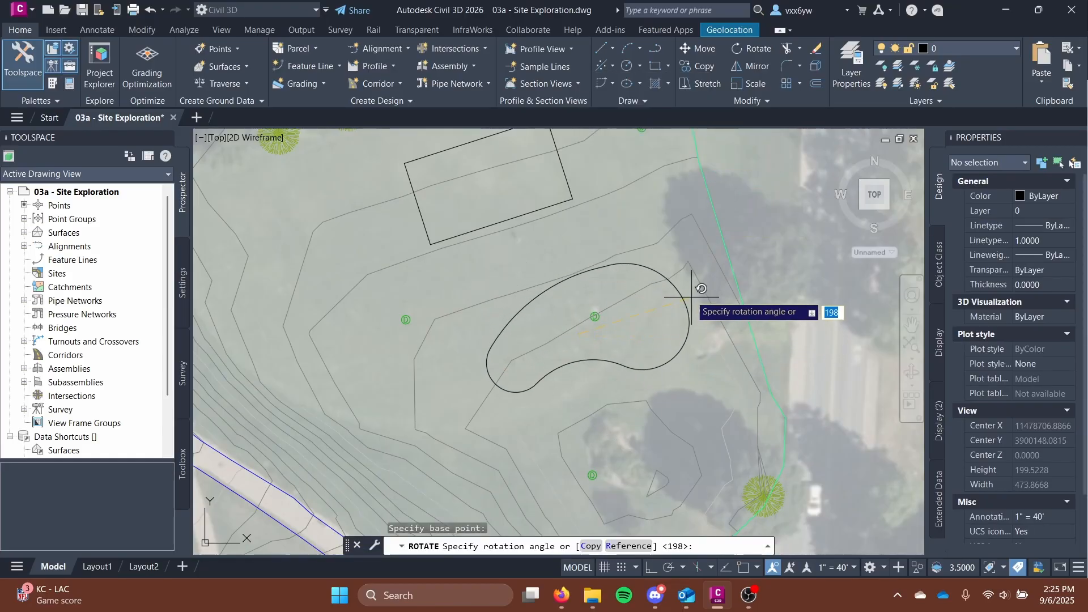
left_click(673, 274)
Step: Move the rotated kidney-shaped polyline slightly southeast, keeping the storm drain inside its northwestern edge
left_click(551, 286)
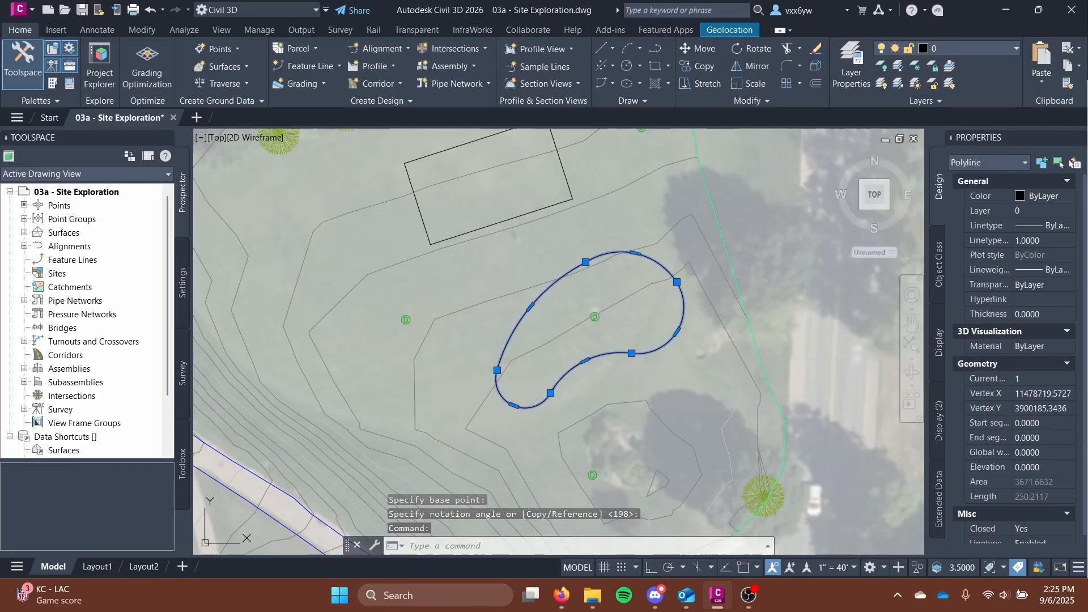
right_click(553, 288)
mouse_move(611, 368)
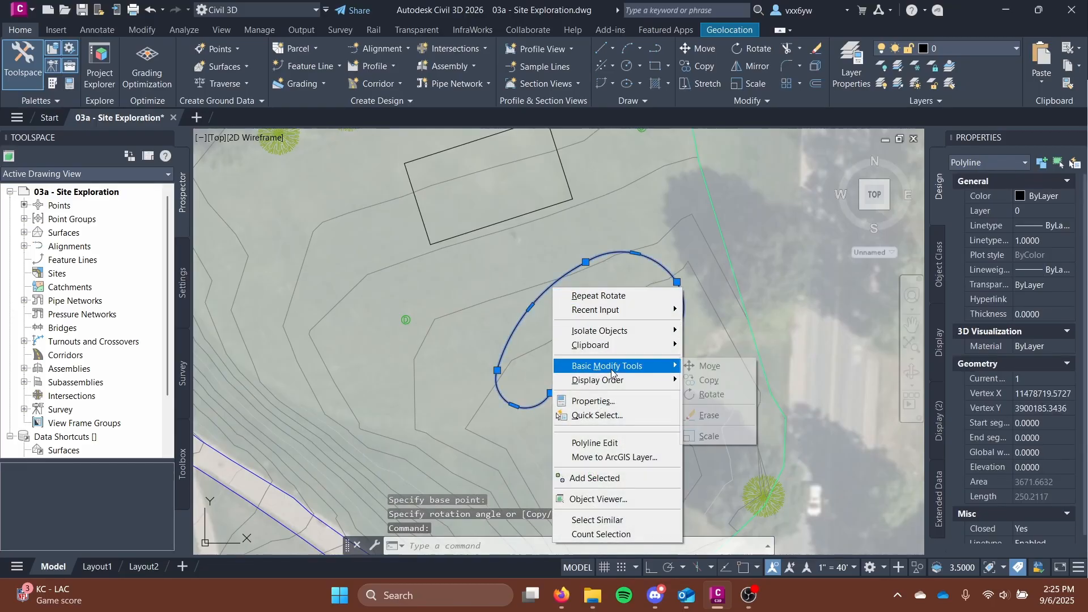
left_click(693, 362)
right_click(530, 306)
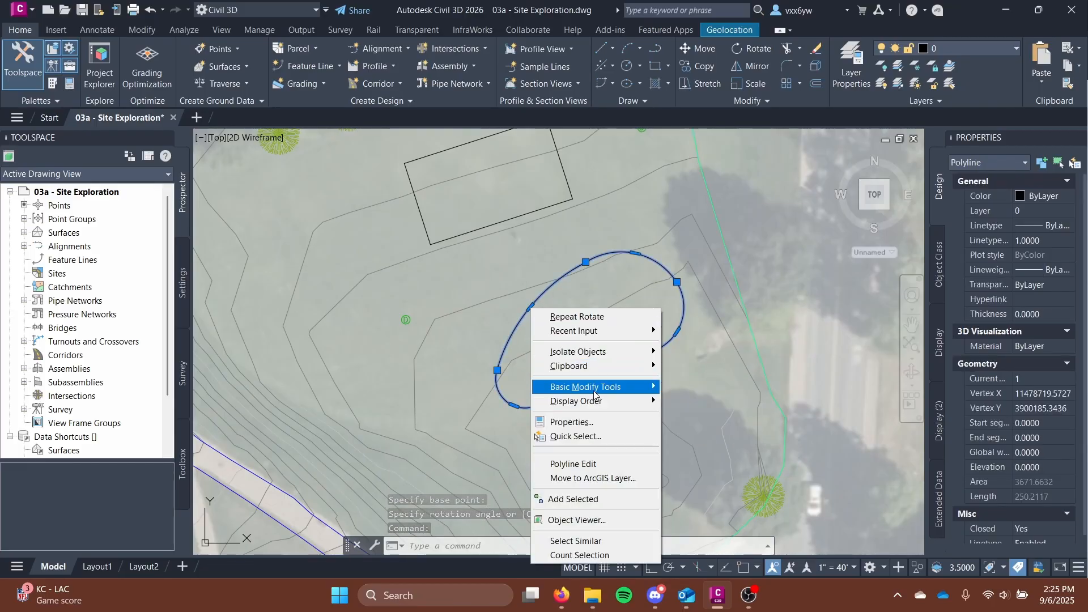
mouse_move(596, 383)
left_click(674, 380)
left_click(536, 299)
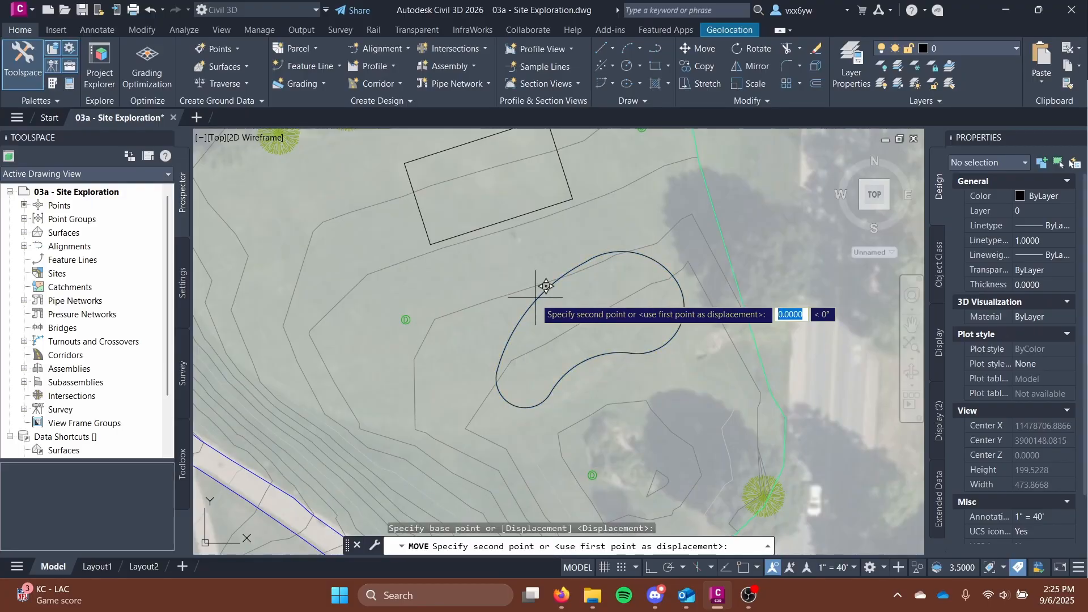
left_click(562, 316)
Step: Inspect the kidney-shaped polyline's area and length properties and its placement among the contours, and clear the selection
scroll(567, 293, "up", 2)
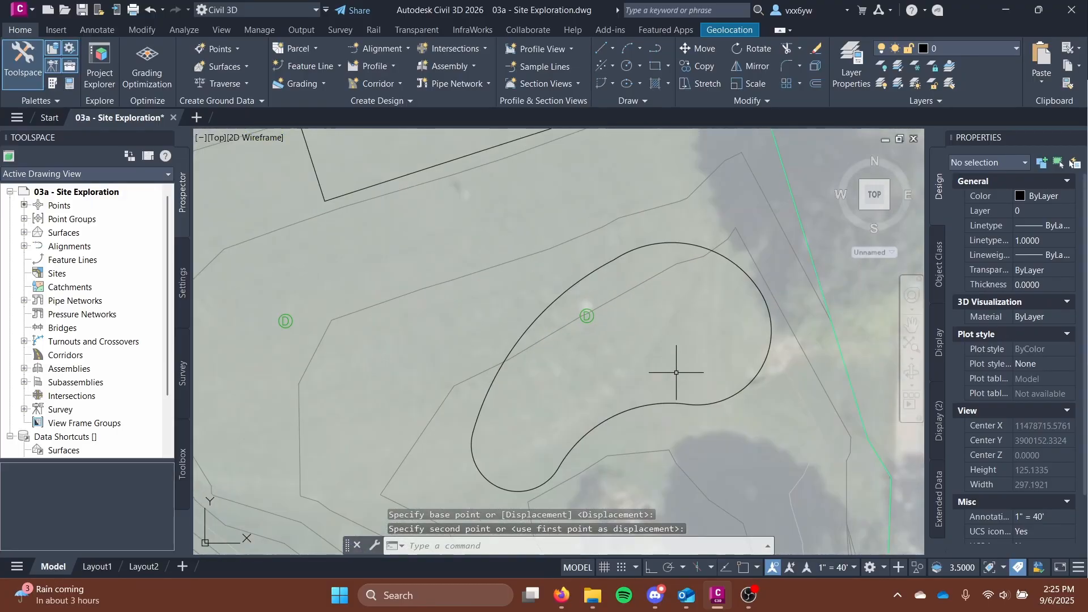
left_click(700, 413)
scroll(993, 419, "down", 1)
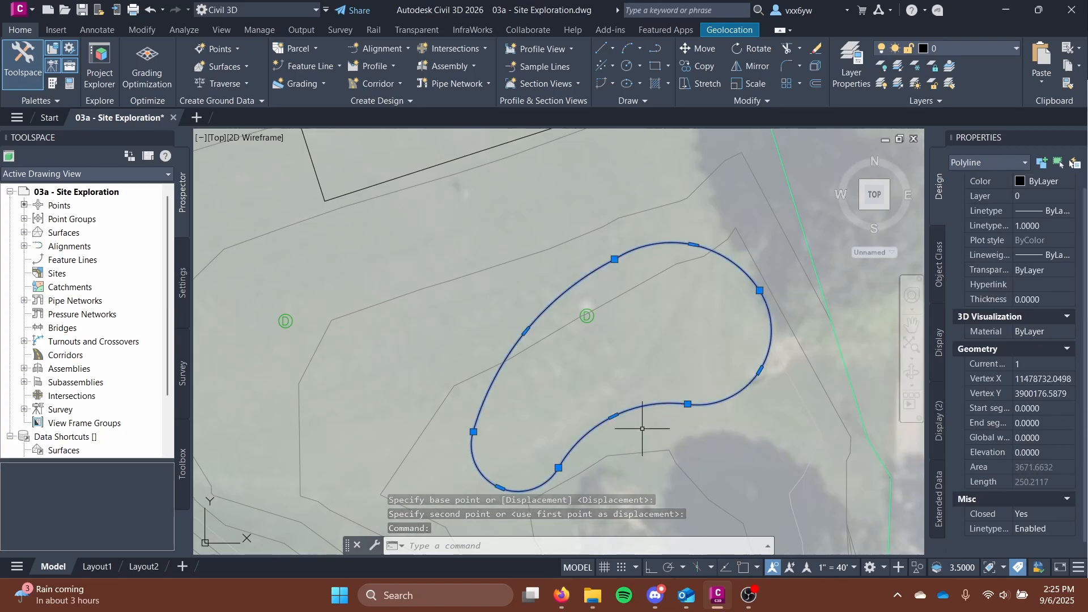
scroll(630, 417, "down", 2)
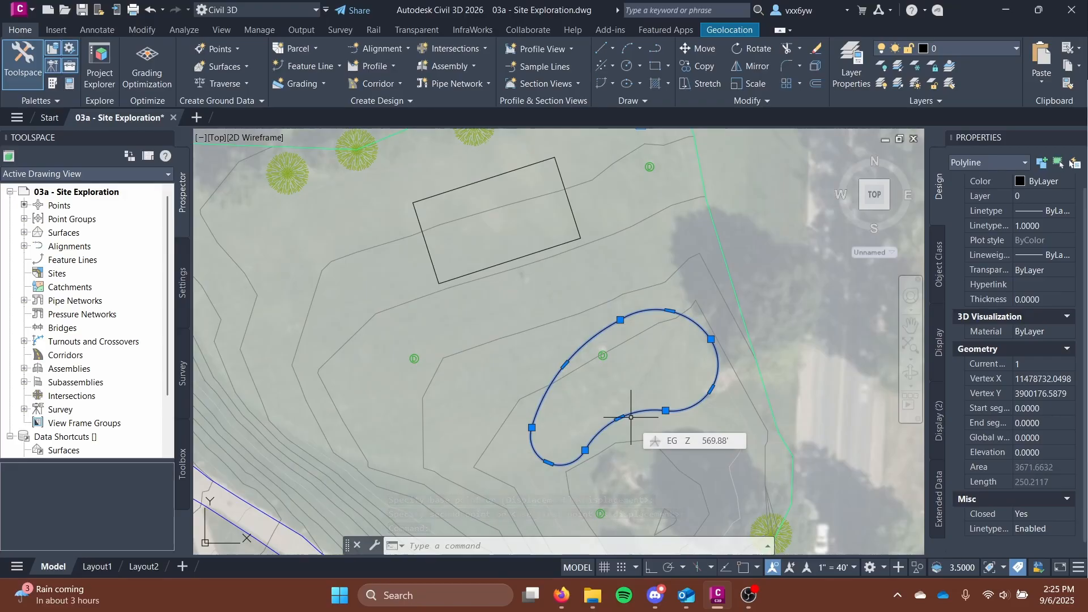
scroll(598, 386, "down", 2)
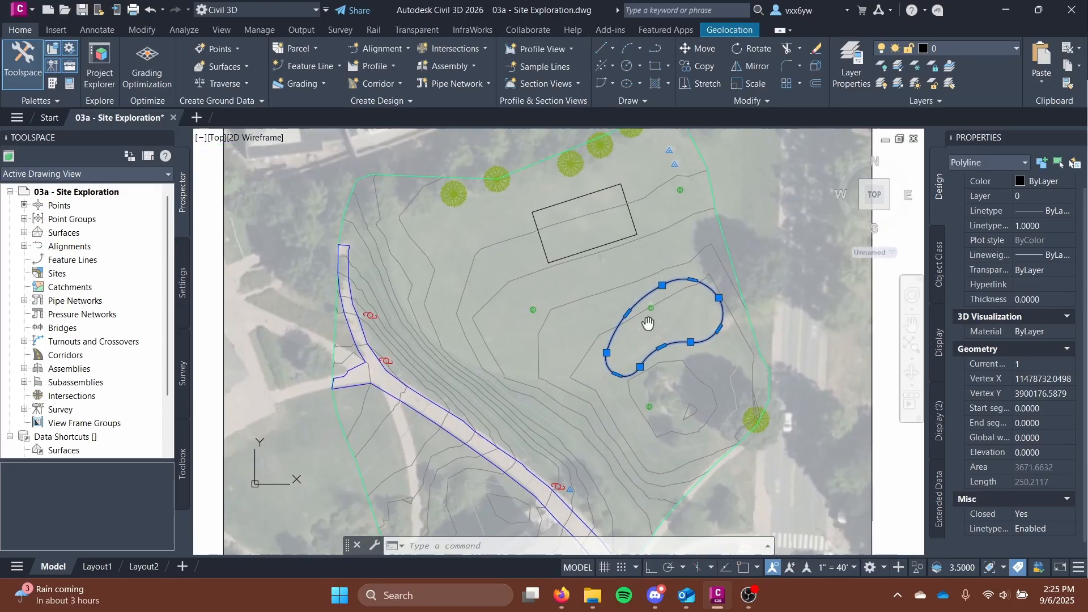
scroll(637, 358, "up", 4)
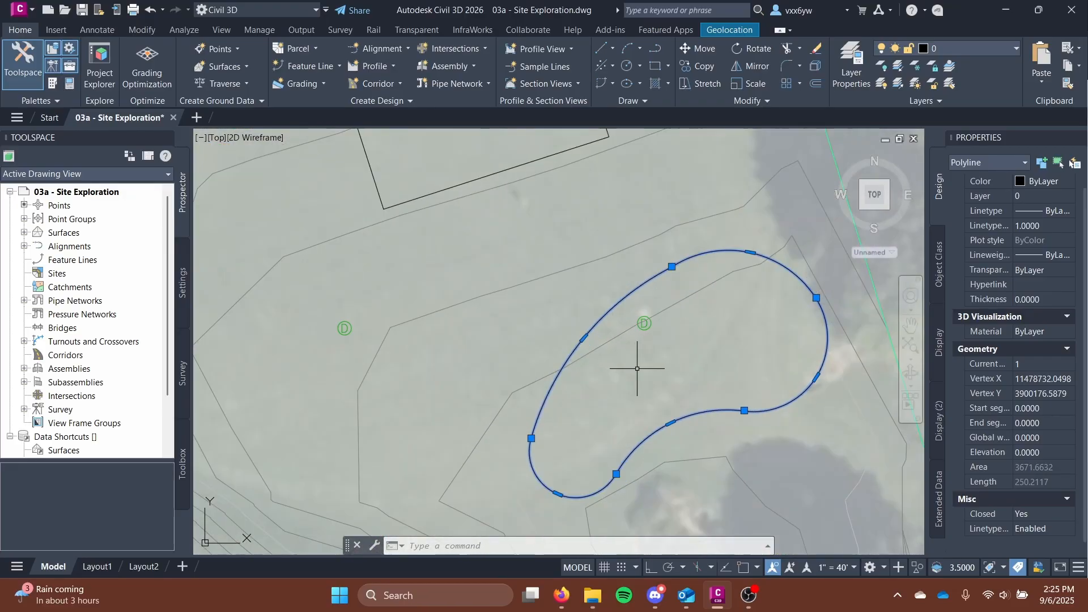
scroll(640, 367, "down", 2)
middle_click_drag(640, 367, 554, 331)
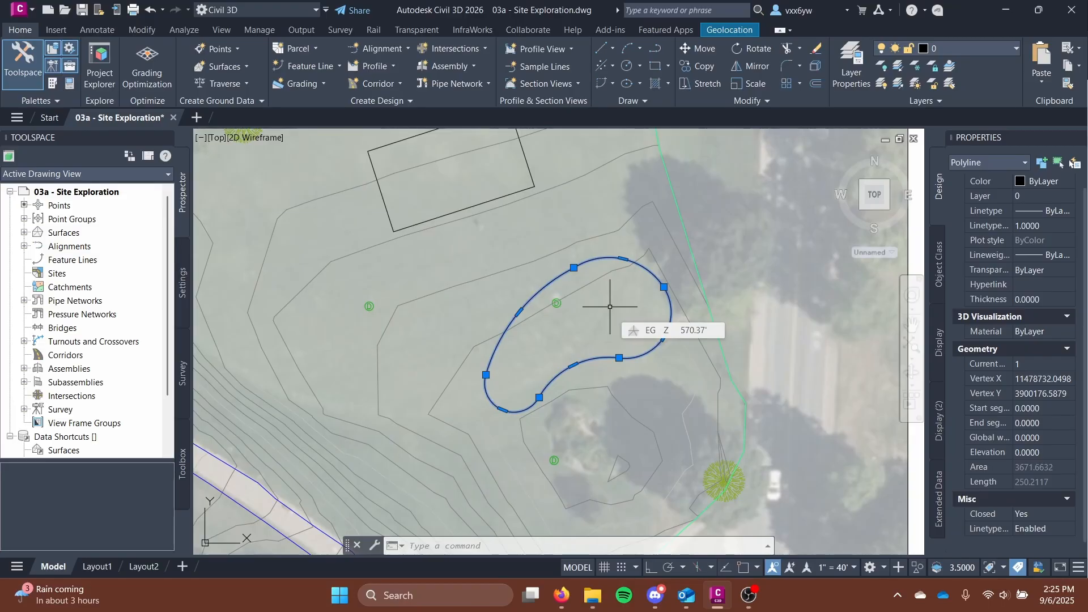
scroll(611, 305, "down", 3)
scroll(653, 292, "up", 3)
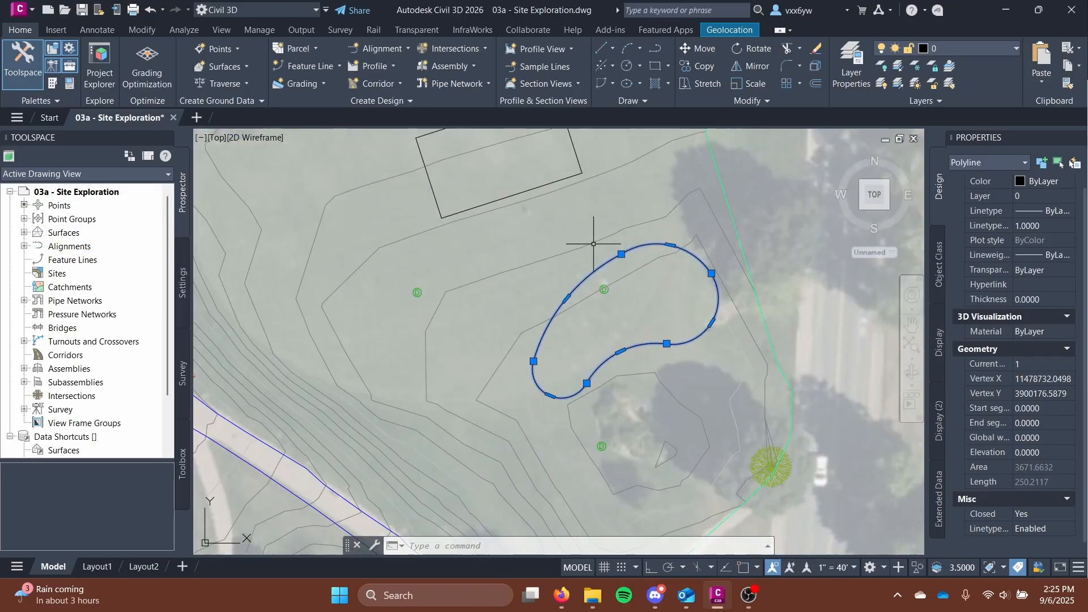
key("Escape")
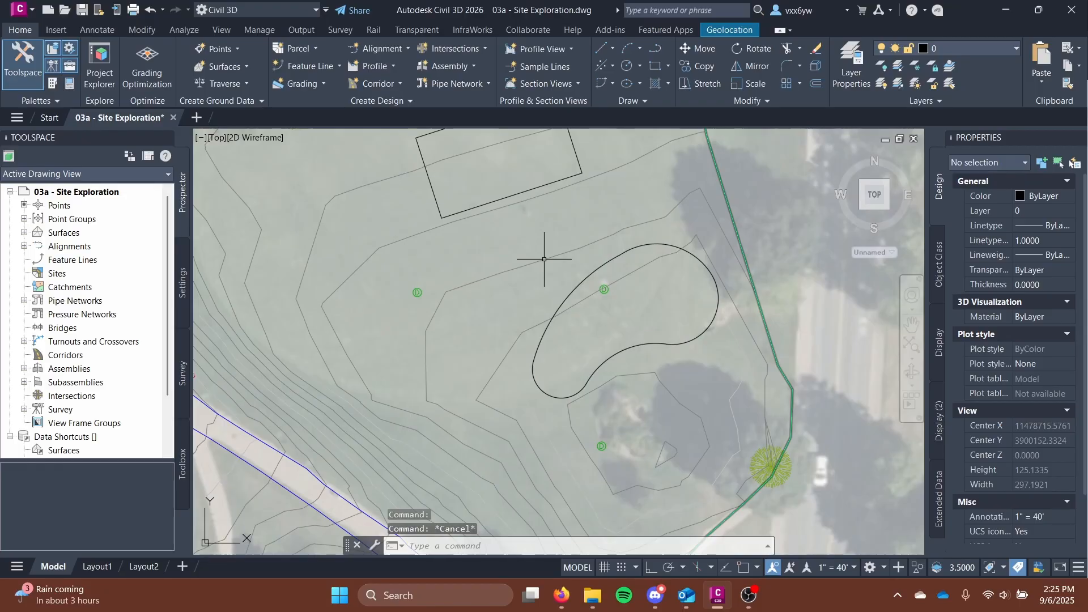
Step: Examine the site west and southwest of the kidney shape, including the steep contours beside the walkway and its junction
scroll(623, 255, "down", 4)
scroll(638, 259, "up", 3)
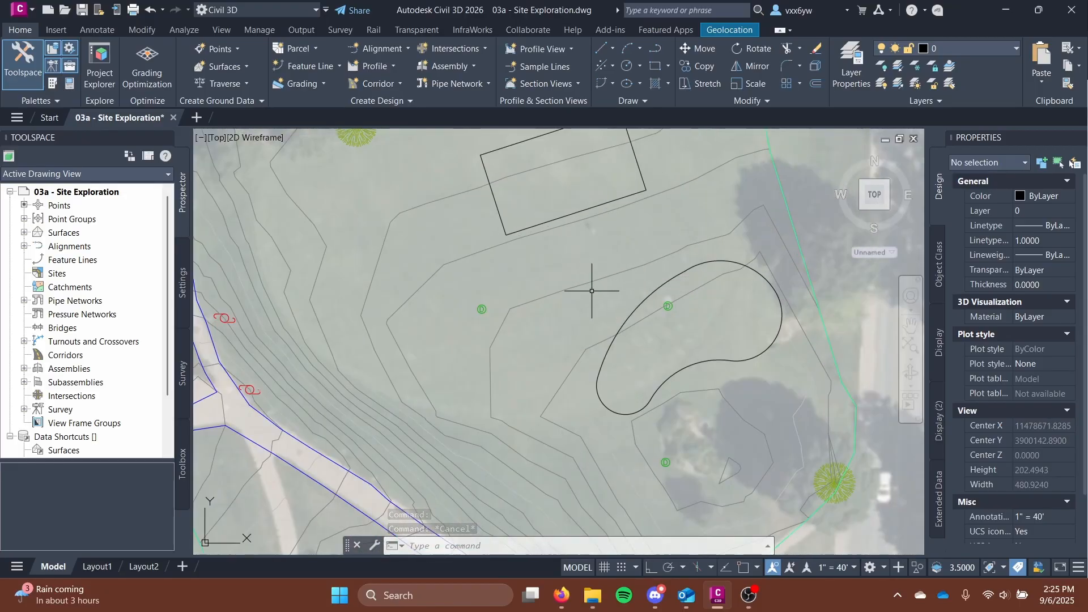
scroll(561, 300, "down", 4)
scroll(560, 300, "up", 2)
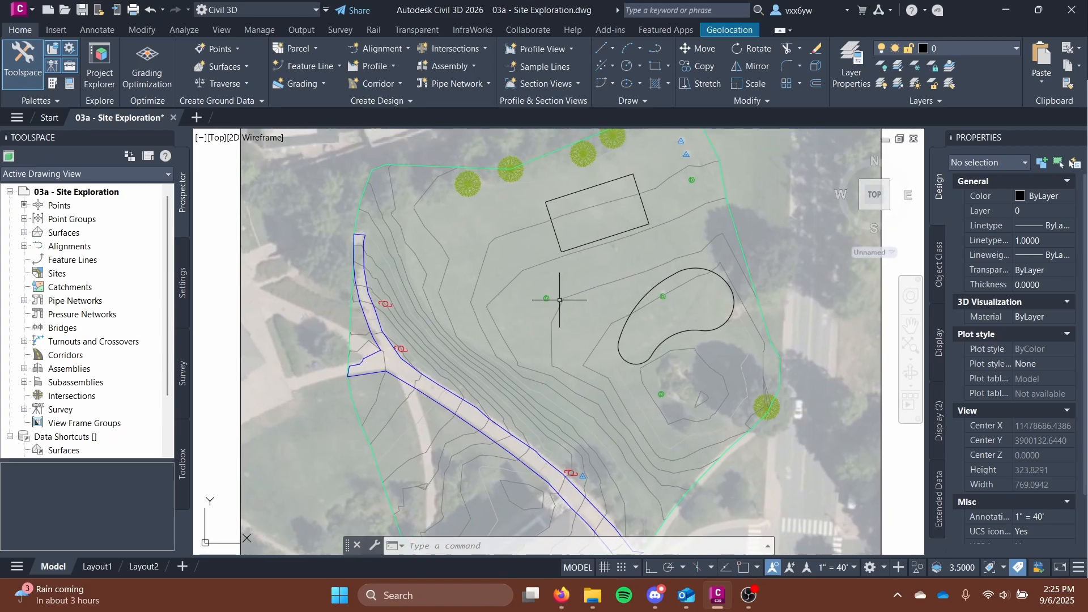
scroll(560, 299, "up", 2)
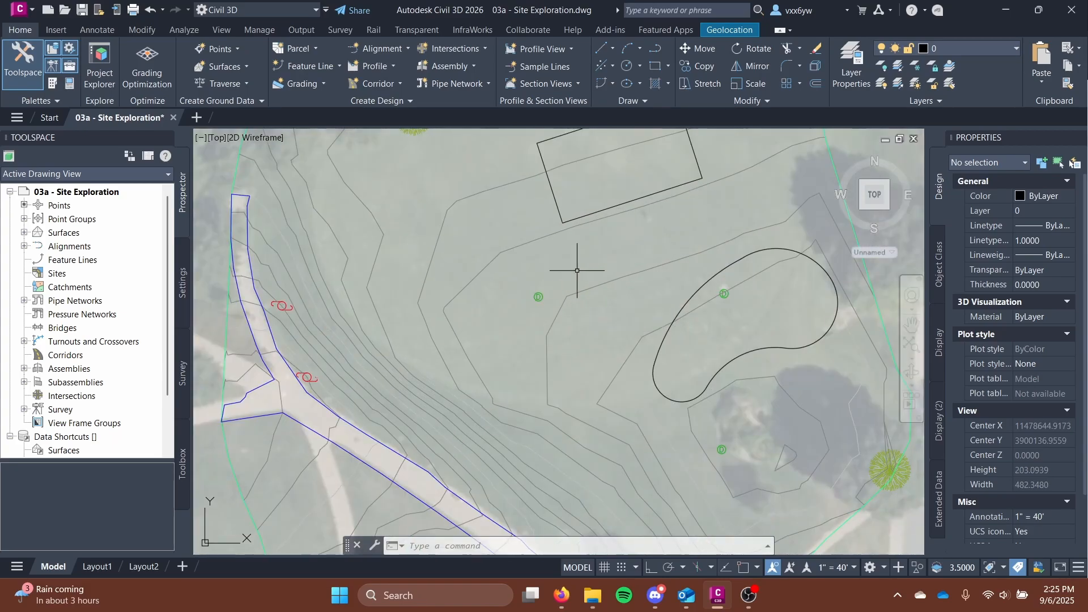
scroll(479, 312, "down", 2)
scroll(470, 306, "up", 4)
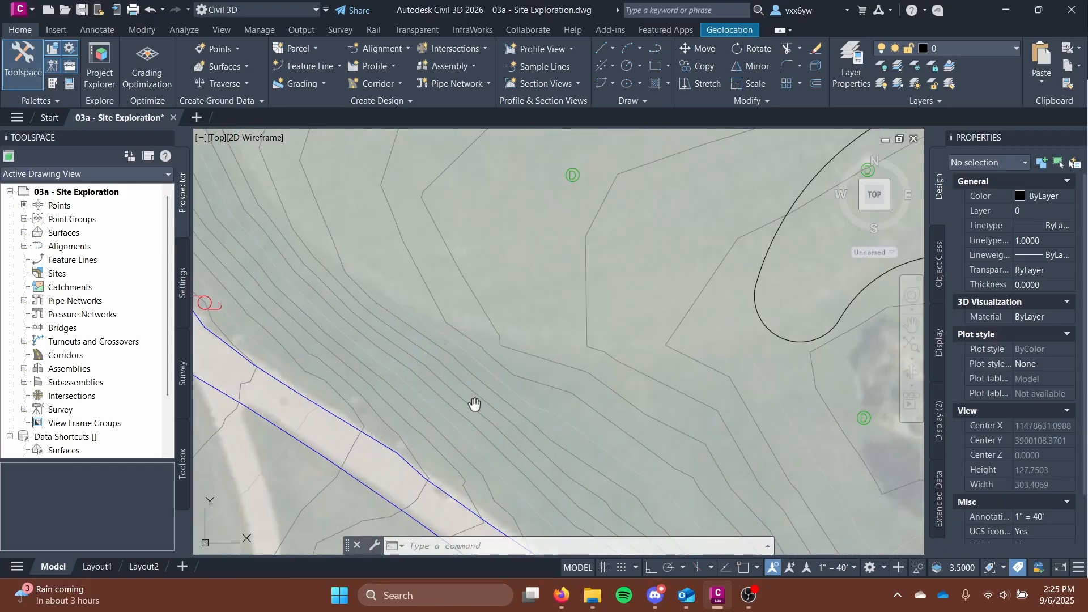
mouse_move(476, 406)
middle_mouse_down()
mouse_move(513, 278)
mouse_move(500, 340)
middle_mouse_up()
scroll(512, 278, "down", 2)
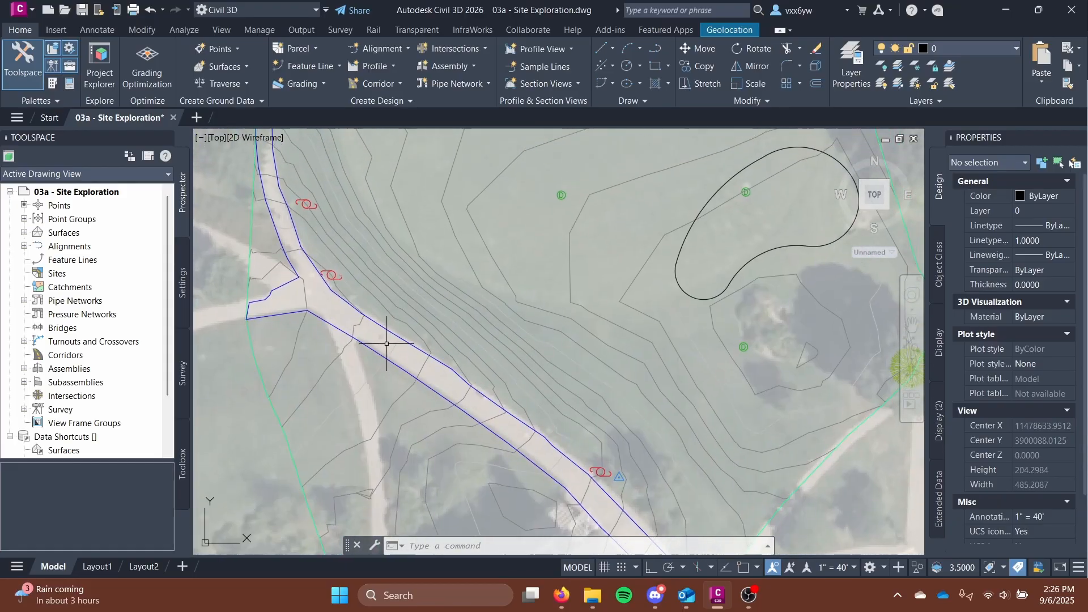
scroll(396, 318, "up", 2)
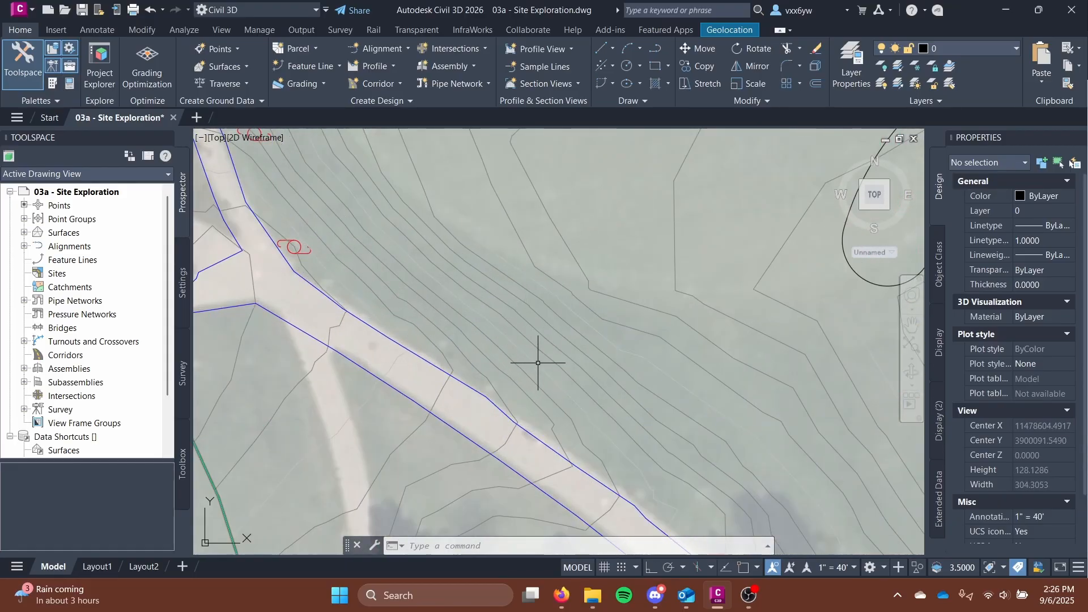
Step: Examine the contours between the walkway and the kidney shape, especially the steep band along the walkway's northeastern edge
scroll(538, 363, "down", 2)
middle_click_drag(576, 170, 539, 259)
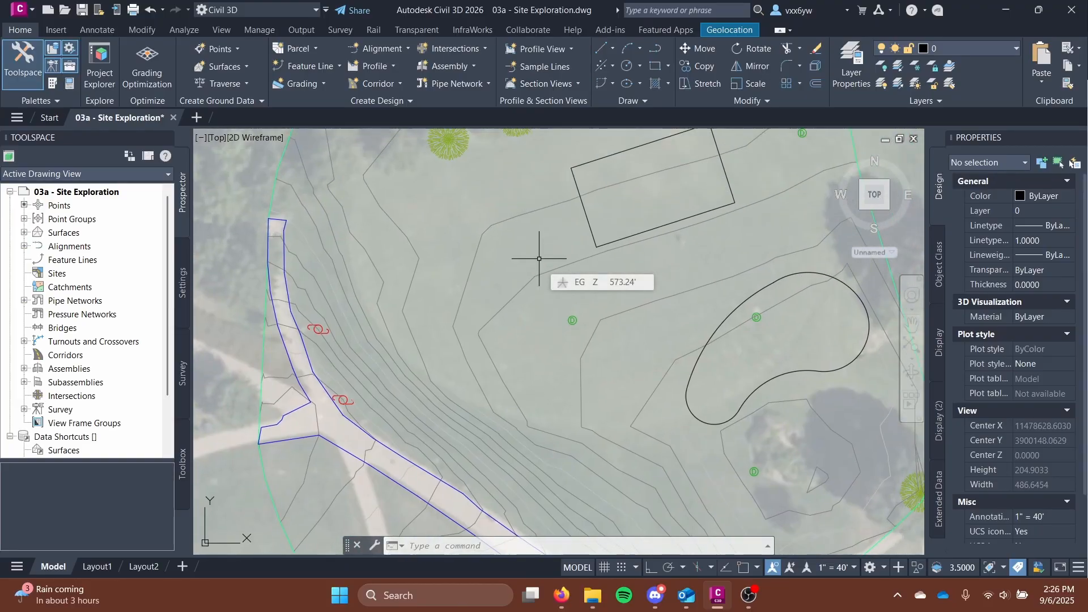
scroll(481, 284, "down", 2)
middle_click_drag(482, 285, 488, 267)
scroll(496, 344, "up", 3)
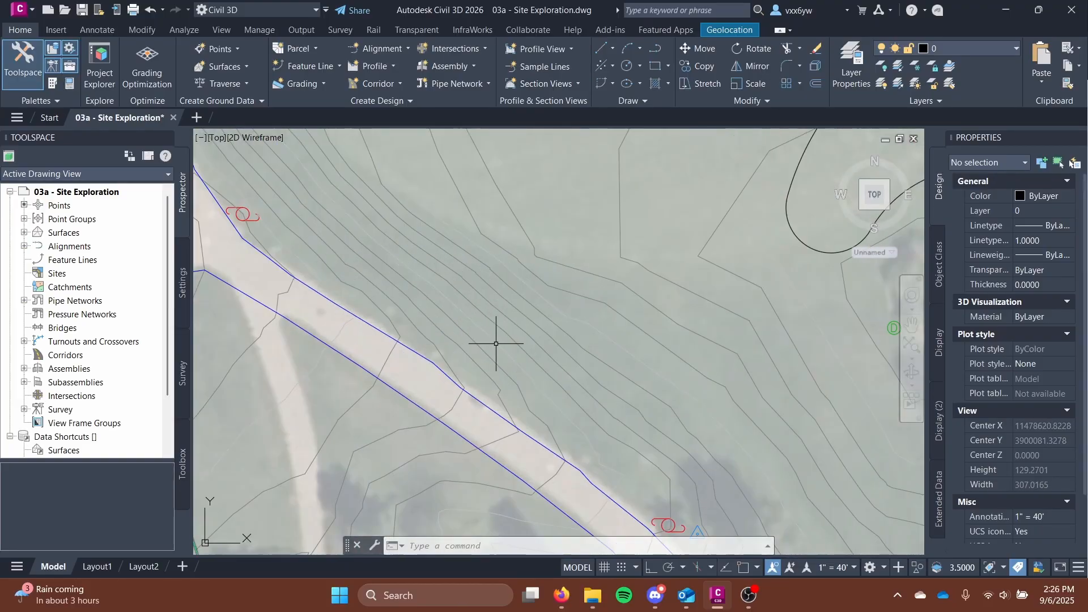
scroll(450, 291, "down", 2)
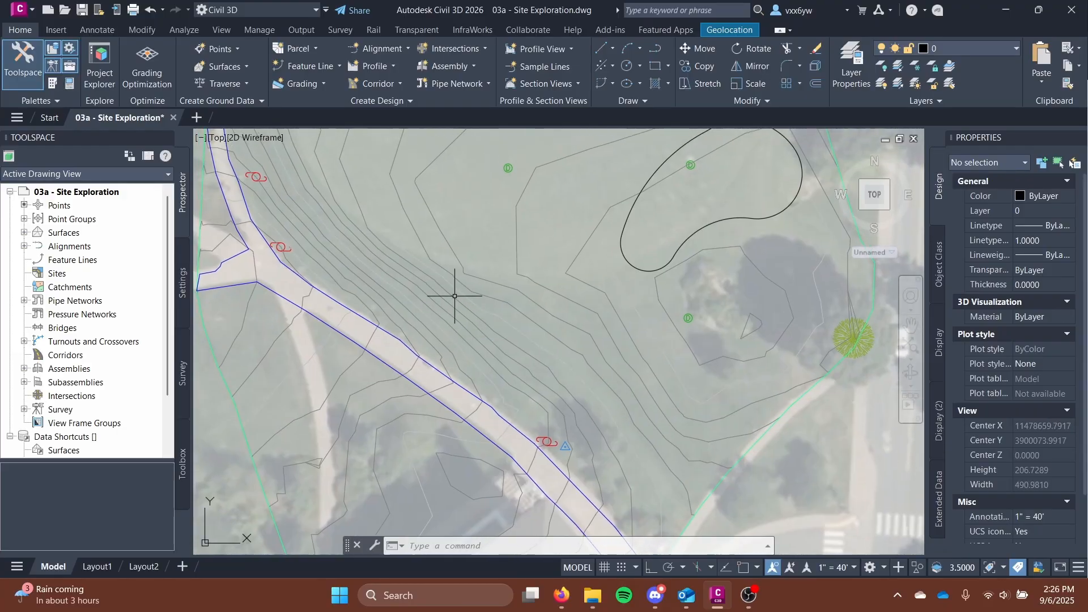
Step: Add one-point surface slope labels on the steep bank beside the walkway, southwest of the kidney shape, and on the flatter ground west of it
left_click(96, 32)
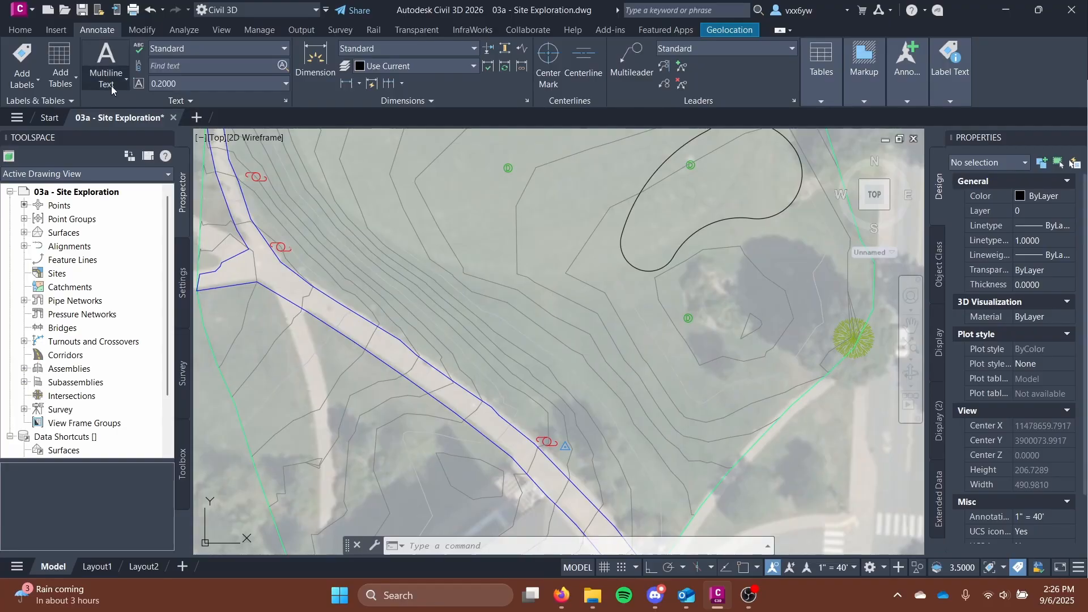
middle_click_drag(478, 310, 496, 376)
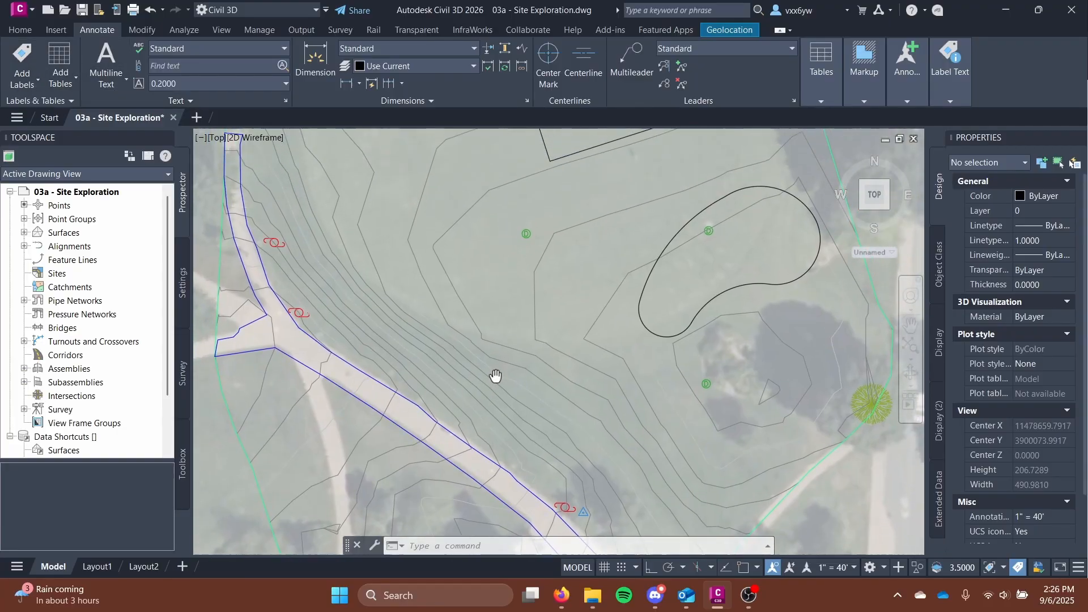
left_click(18, 84)
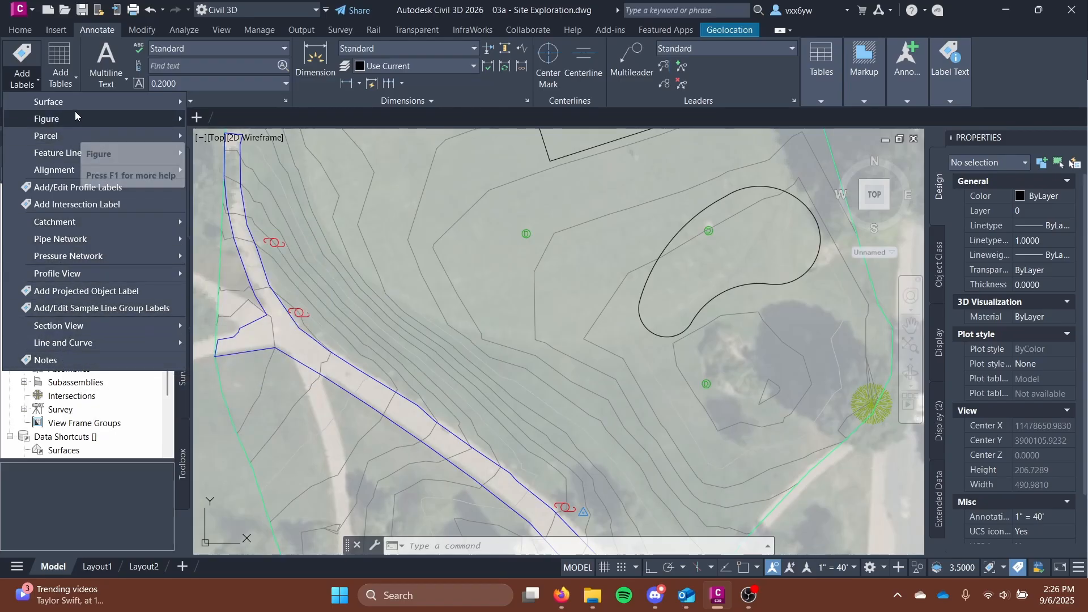
mouse_move(75, 104)
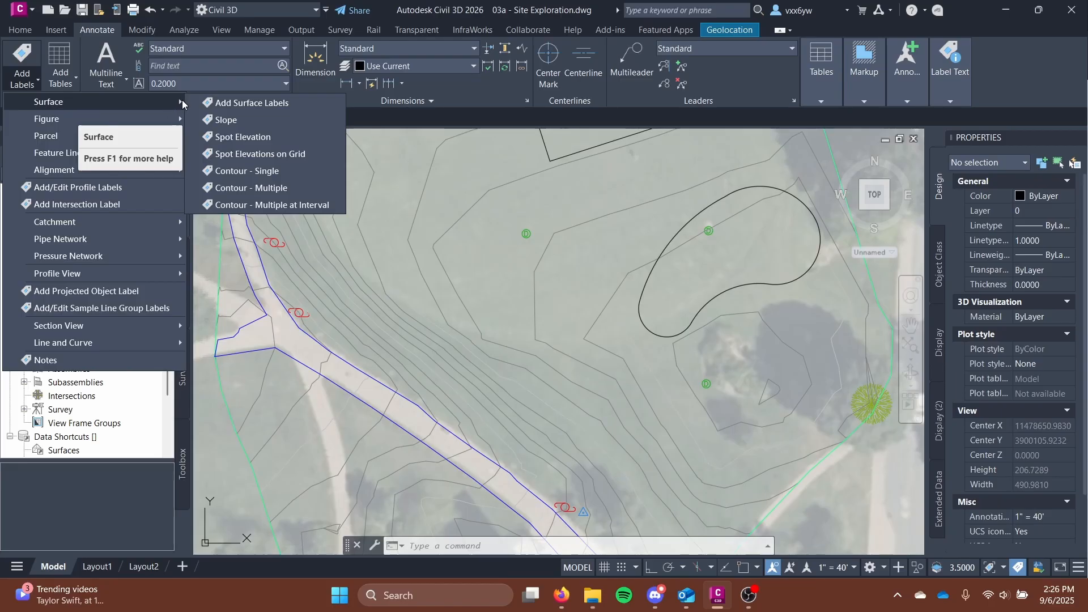
left_click(256, 125)
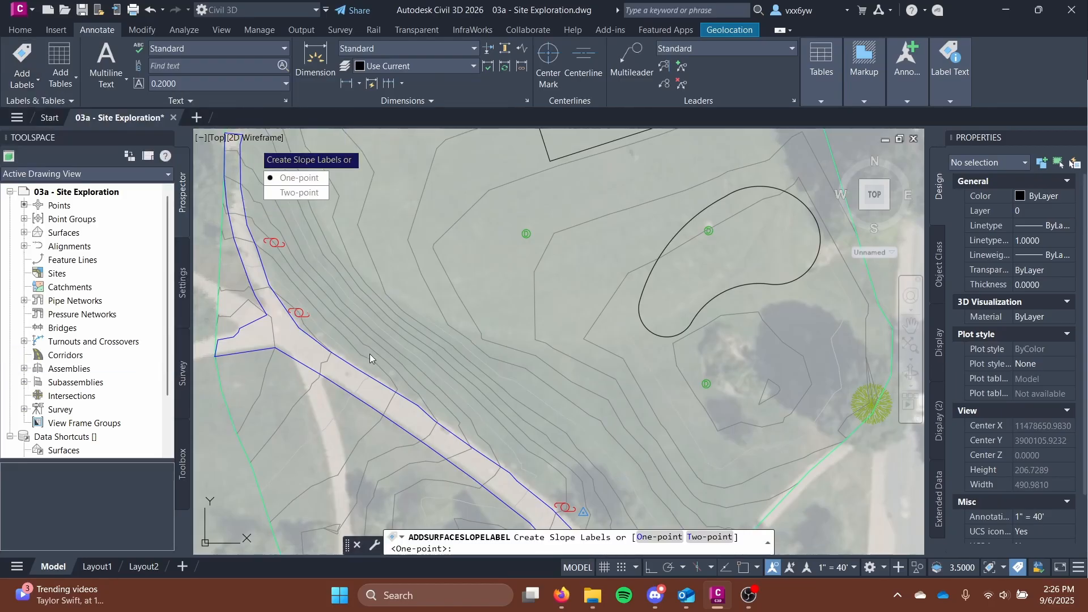
left_click(299, 179)
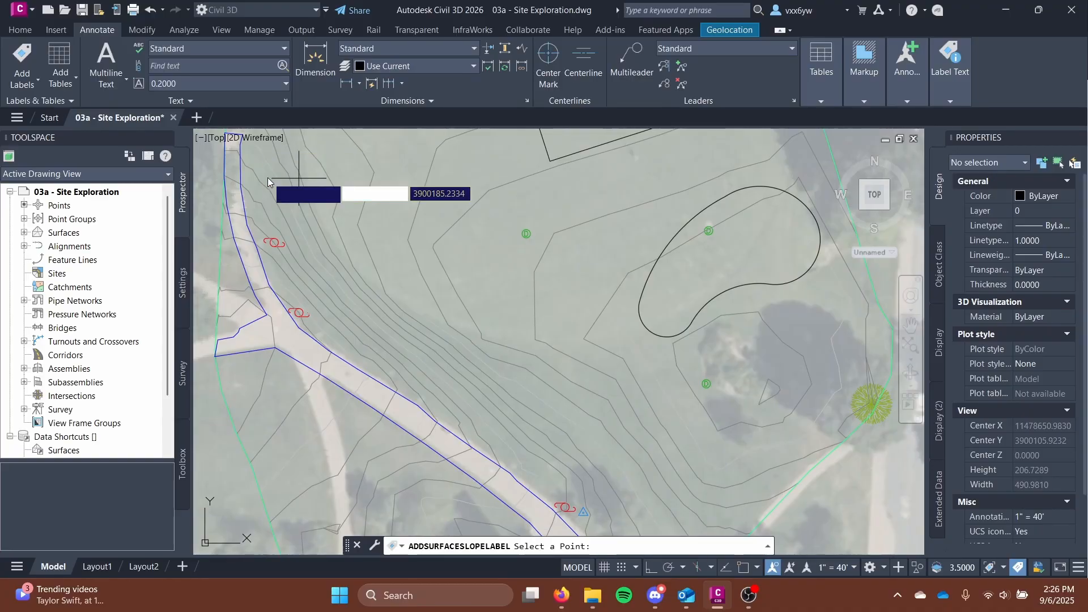
scroll(396, 378, "up", 4)
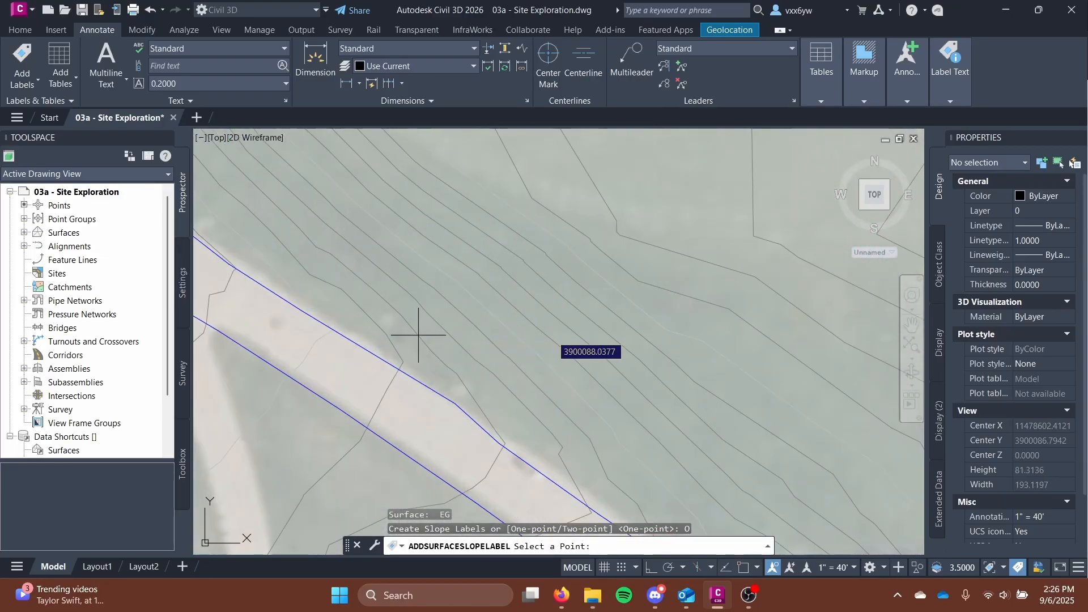
scroll(424, 327, "up", 2)
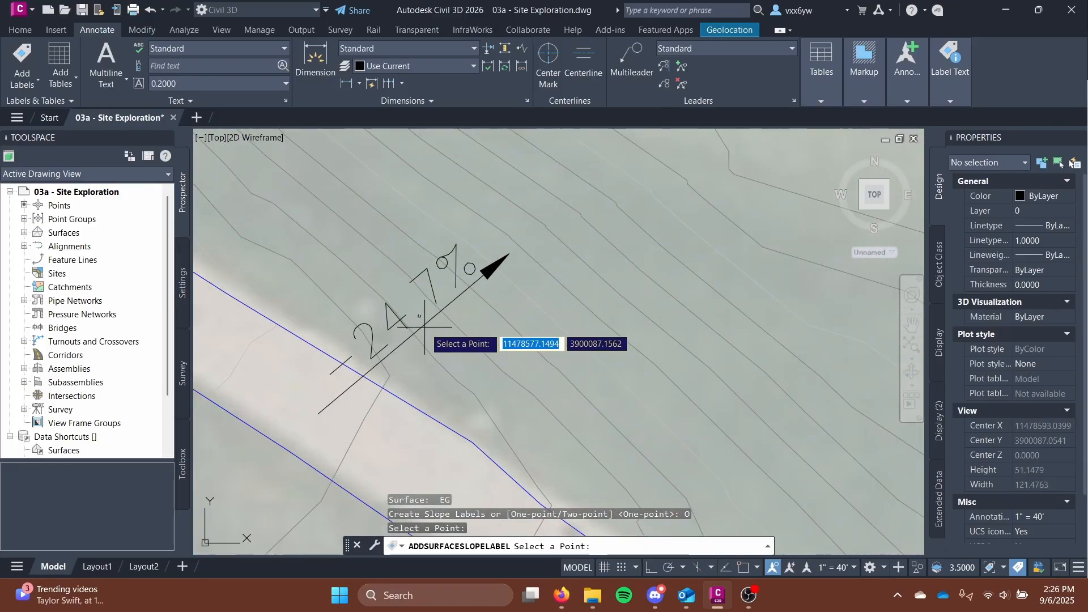
scroll(355, 307, "down", 6)
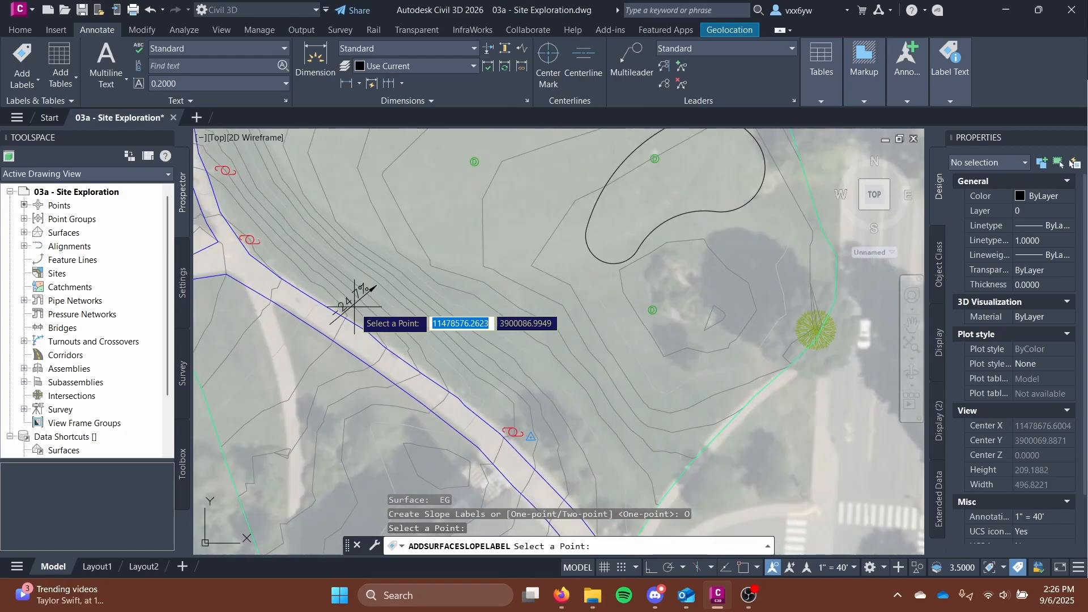
left_click(354, 307)
left_click(542, 328)
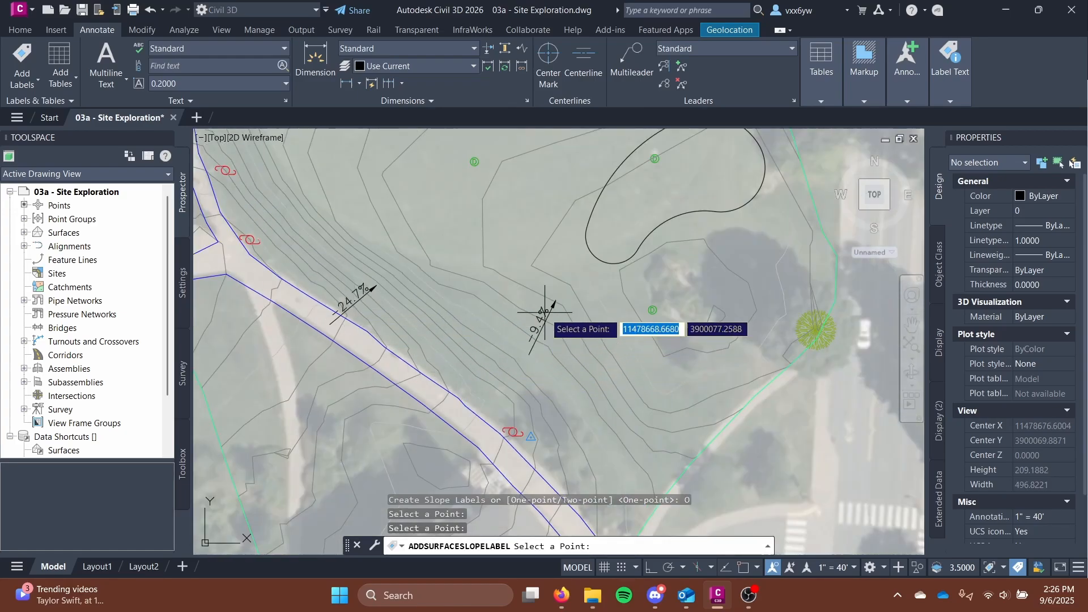
left_click(513, 216)
Step: Add a long two-point surface slope label running northwest across the bank from the walkway edge near the southeastern red symbol
left_click(30, 85)
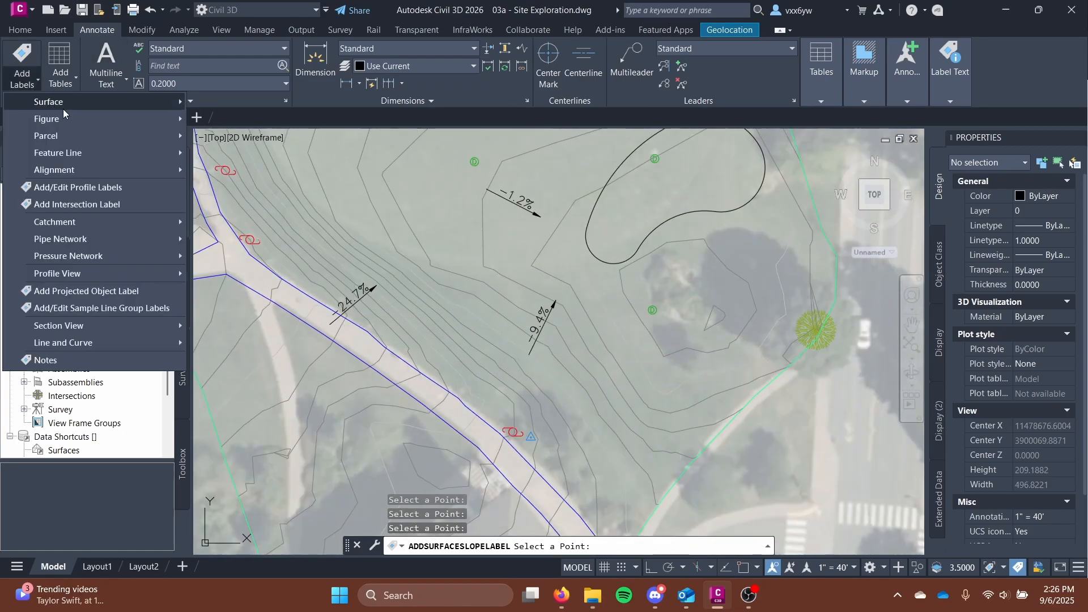
mouse_move(97, 101)
left_click(255, 120)
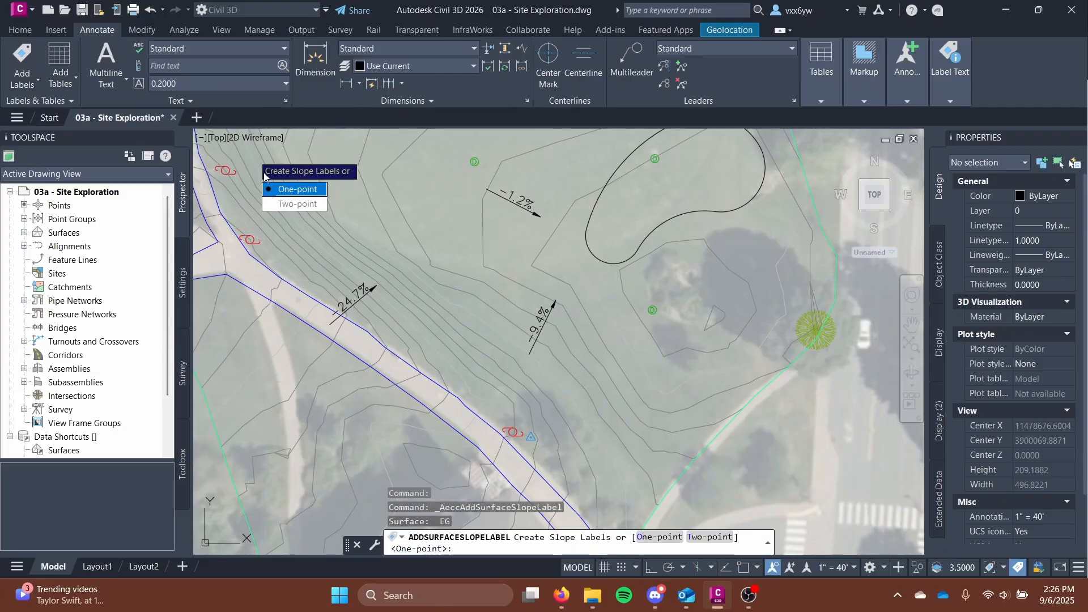
left_click(285, 204)
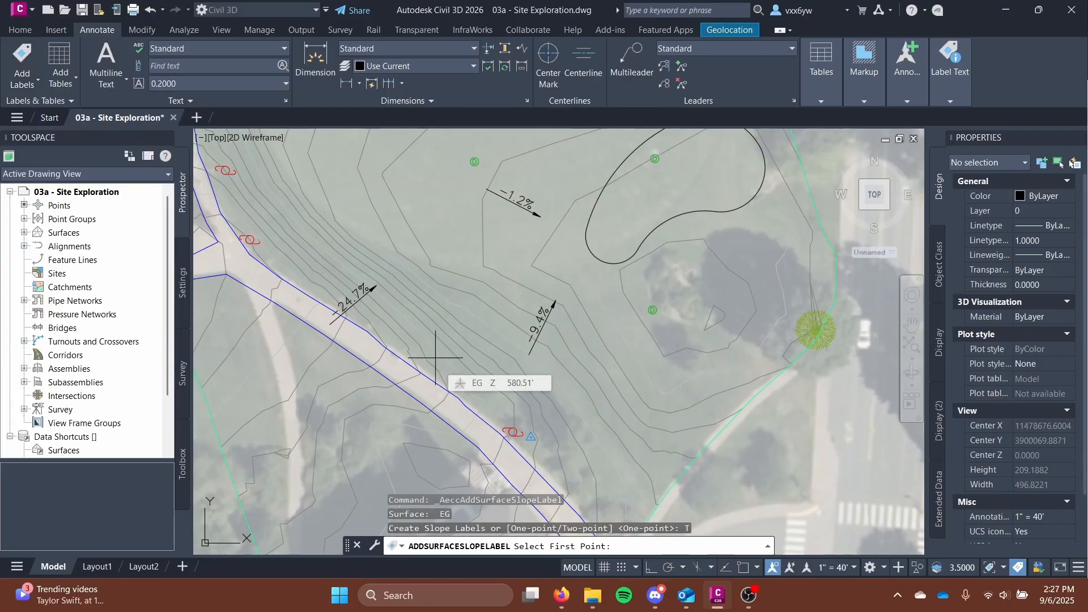
left_click(492, 435)
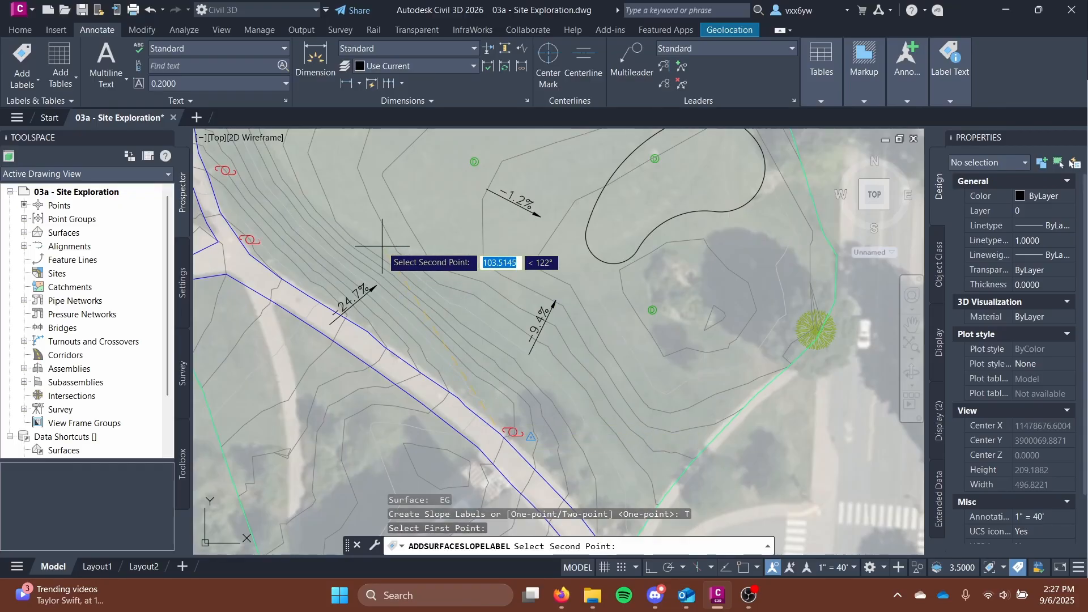
left_click(356, 218)
scroll(437, 340, "up", 2)
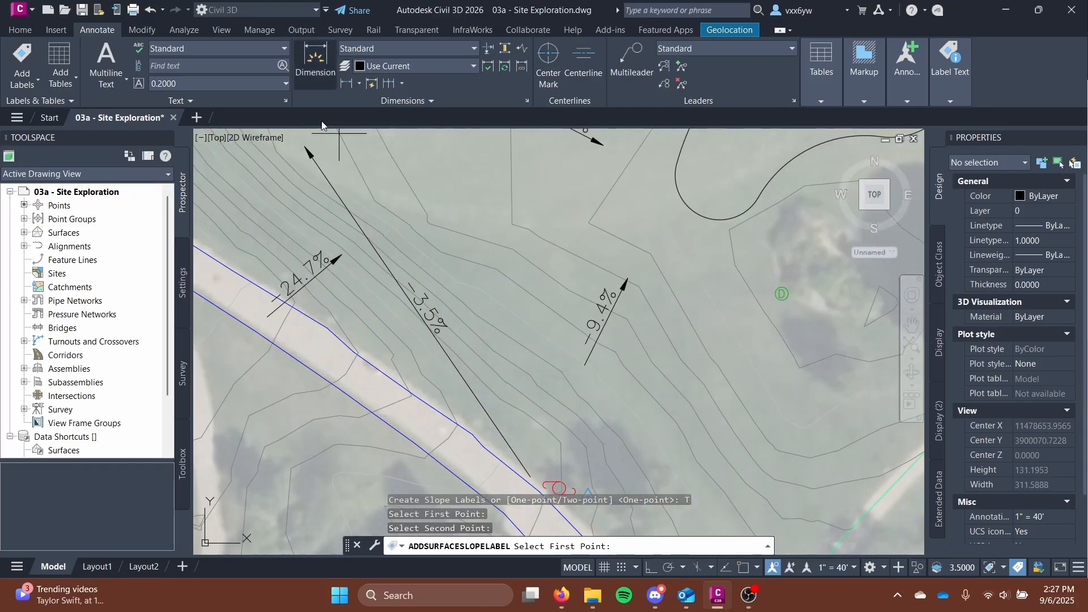
middle_click_drag(427, 319, 510, 368)
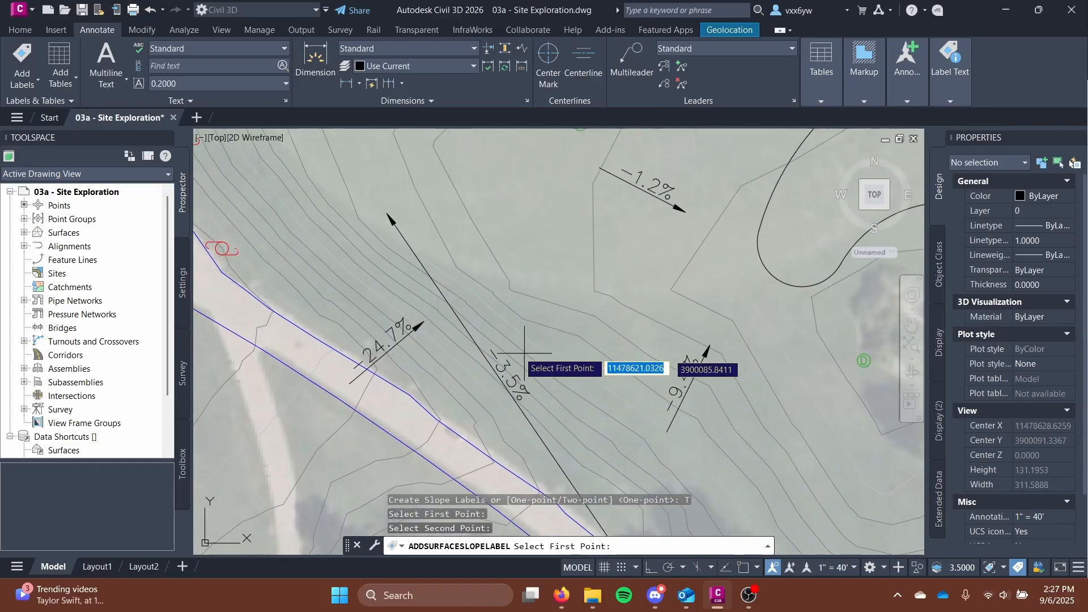
key("Escape")
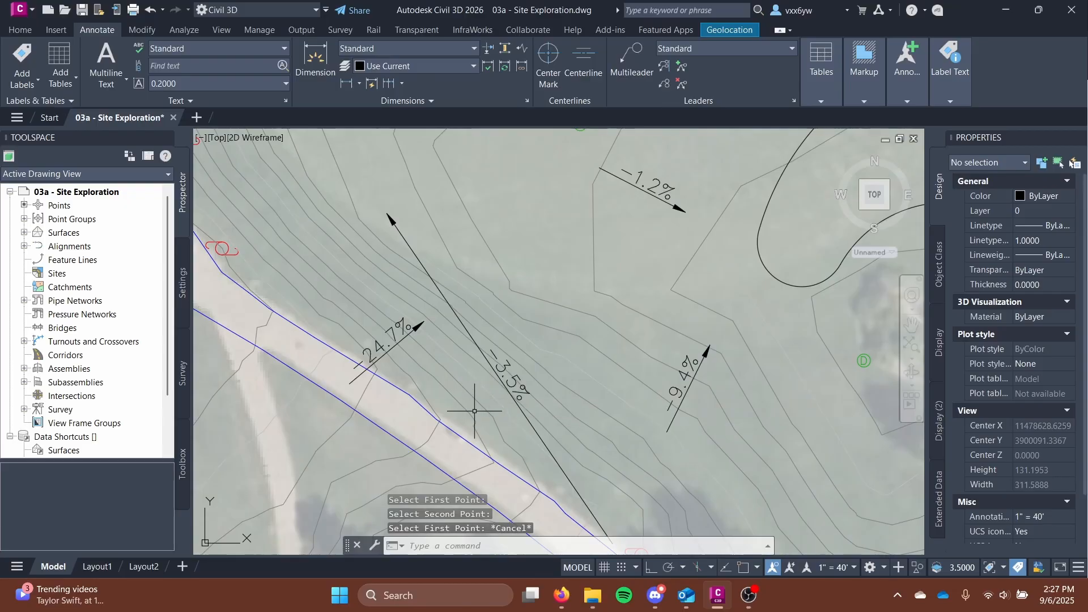
Step: Add a shorter two-point slope label along the southeastern part of the long label, starting at its walkway end
scroll(497, 407, "up", 2)
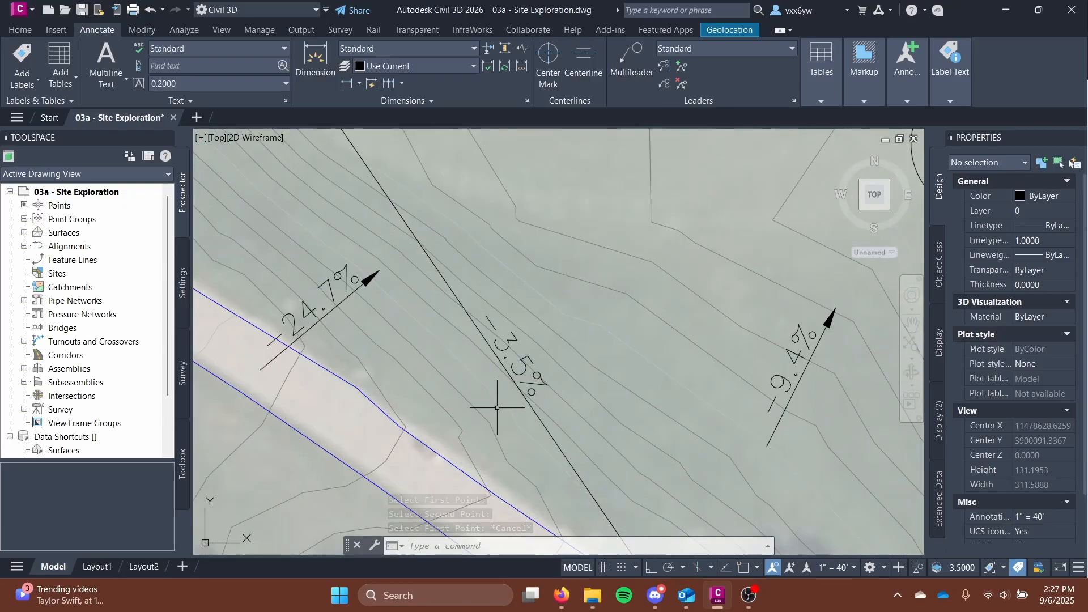
scroll(499, 400, "down", 2)
mouse_move(491, 394)
middle_mouse_down()
mouse_move(498, 404)
mouse_move(474, 353)
middle_mouse_up()
scroll(499, 404, "up", 2)
scroll(501, 405, "down", 2)
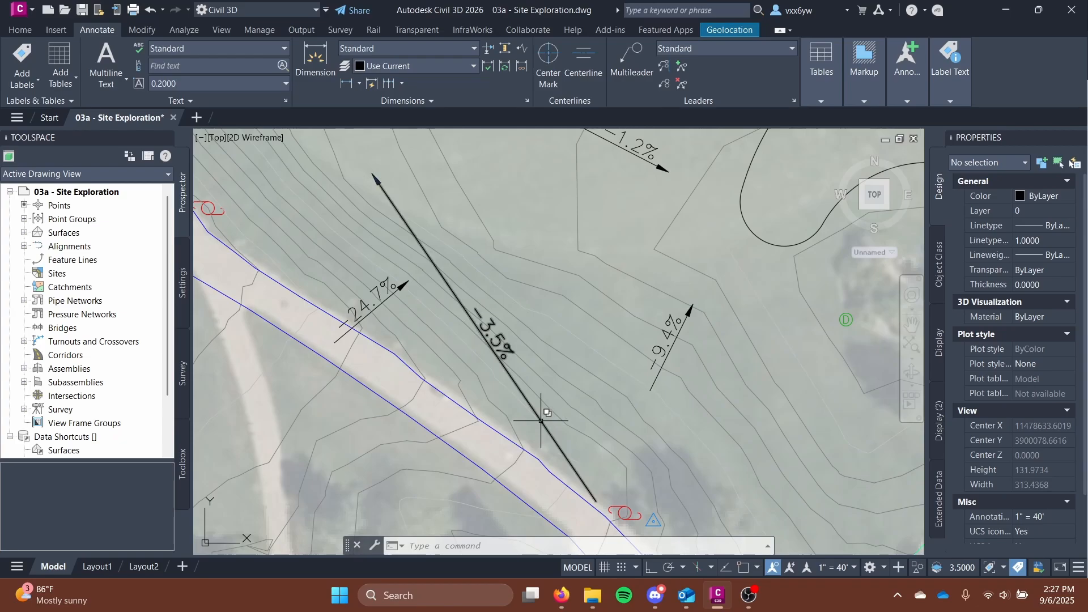
scroll(542, 404, "down", 2)
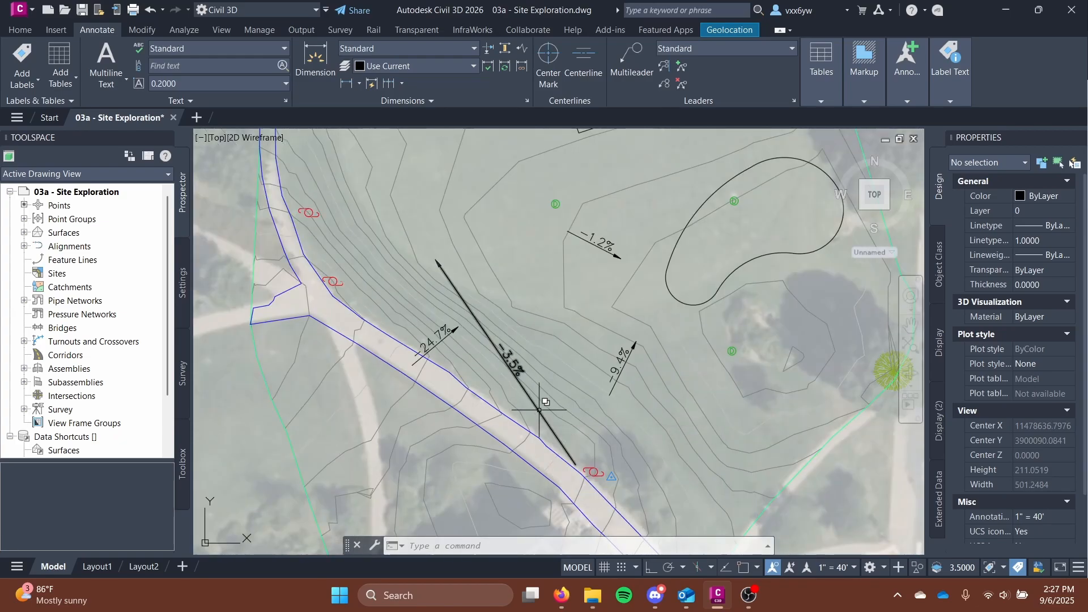
left_click(23, 80)
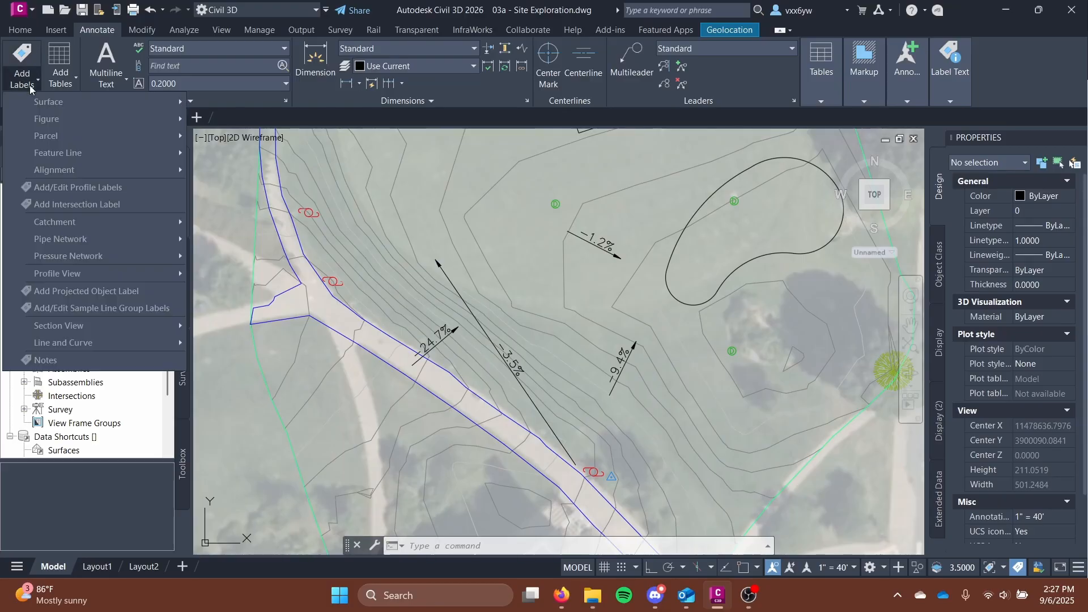
mouse_move(74, 103)
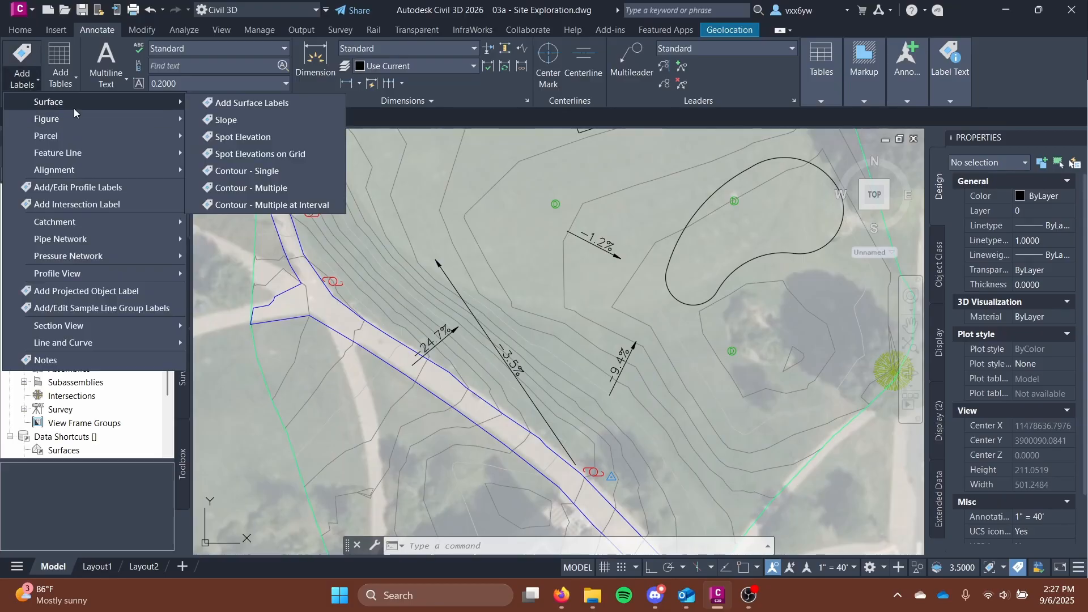
left_click(252, 120)
left_click(297, 192)
scroll(609, 492, "up", 5)
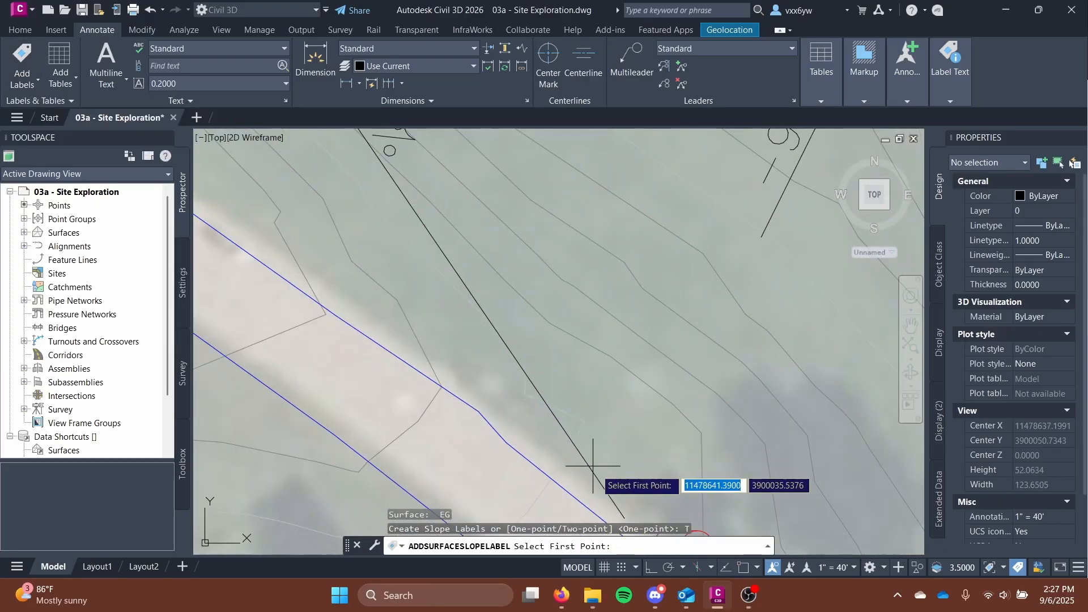
left_click(612, 497)
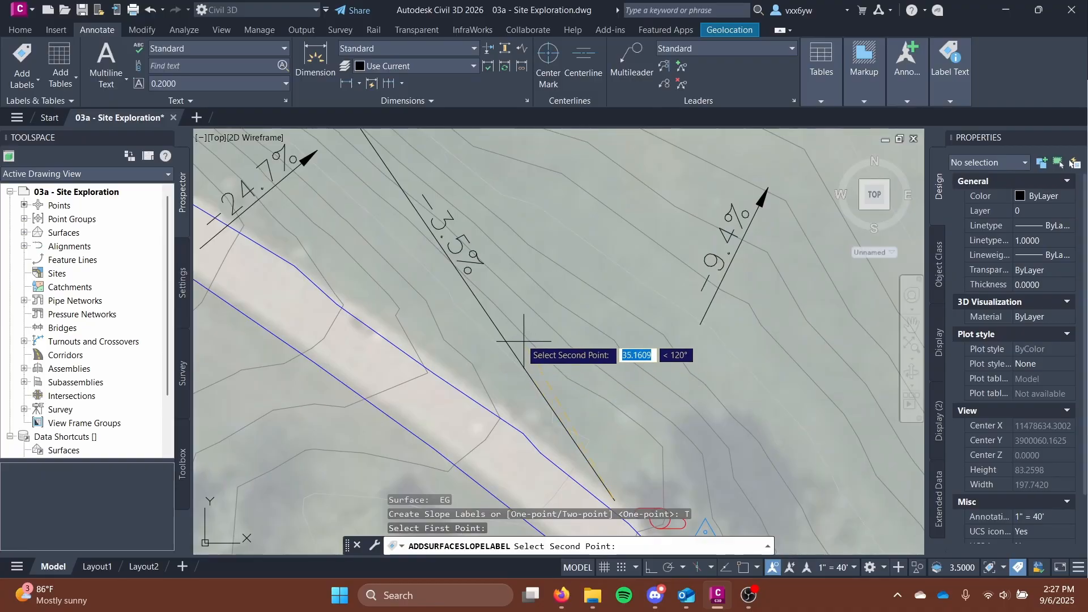
left_click(474, 297)
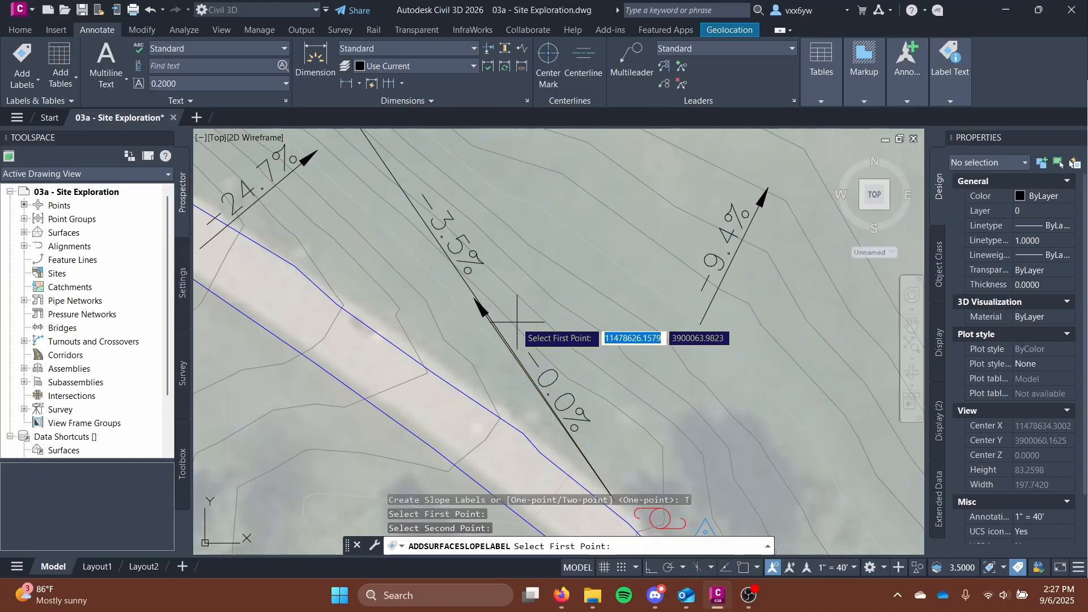
Step: Add another two-point slope label continuing northwest from the short label's arrowhead, roughly along the long label, and end the labeling
middle_click_drag(461, 284, 528, 373)
left_click(514, 354)
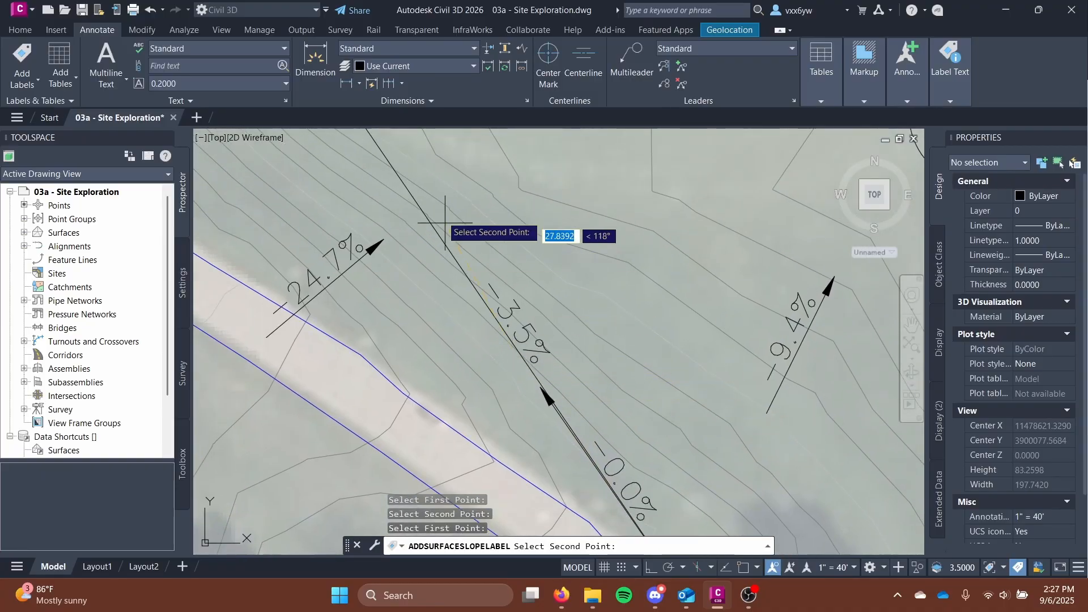
left_click(415, 207)
scroll(508, 269, "up", 2)
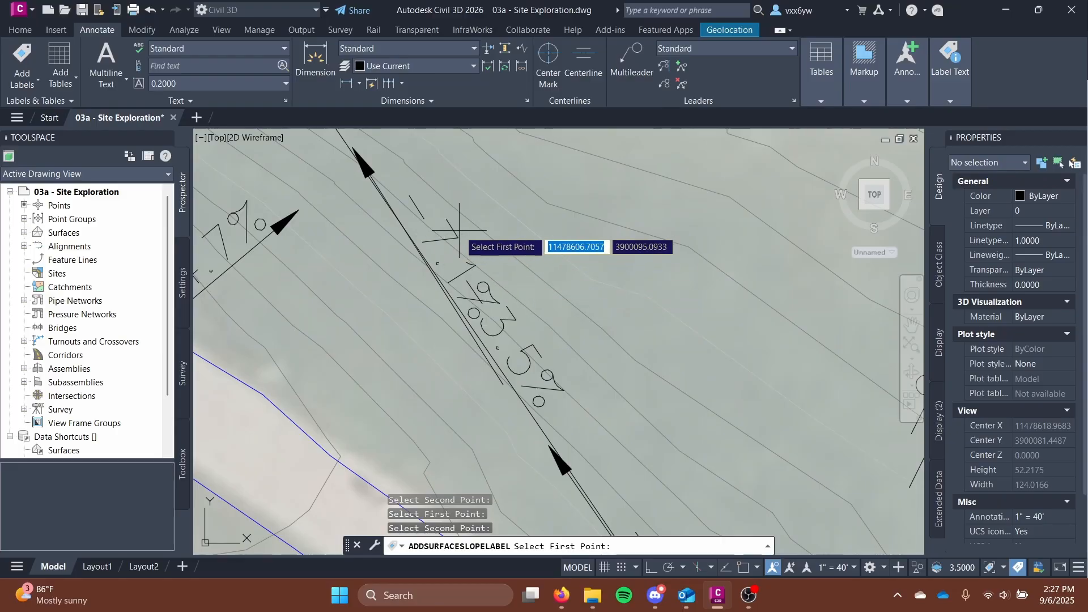
scroll(427, 242, "down", 4)
middle_click_drag(434, 255, 510, 389)
scroll(539, 382, "up", 3)
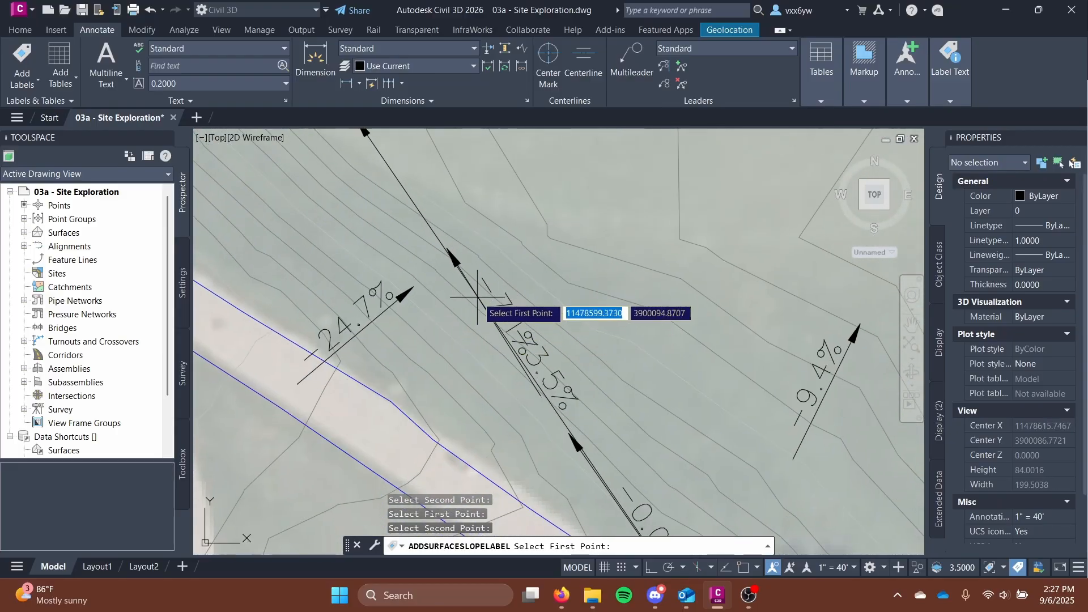
scroll(519, 306, "down", 6)
key("Escape")
Step: Examine how the slope labels along and across the walkway bank compare with the contour spacing
middle_click_drag(508, 344, 390, 326)
scroll(393, 332, "down", 2)
scroll(389, 327, "up", 2)
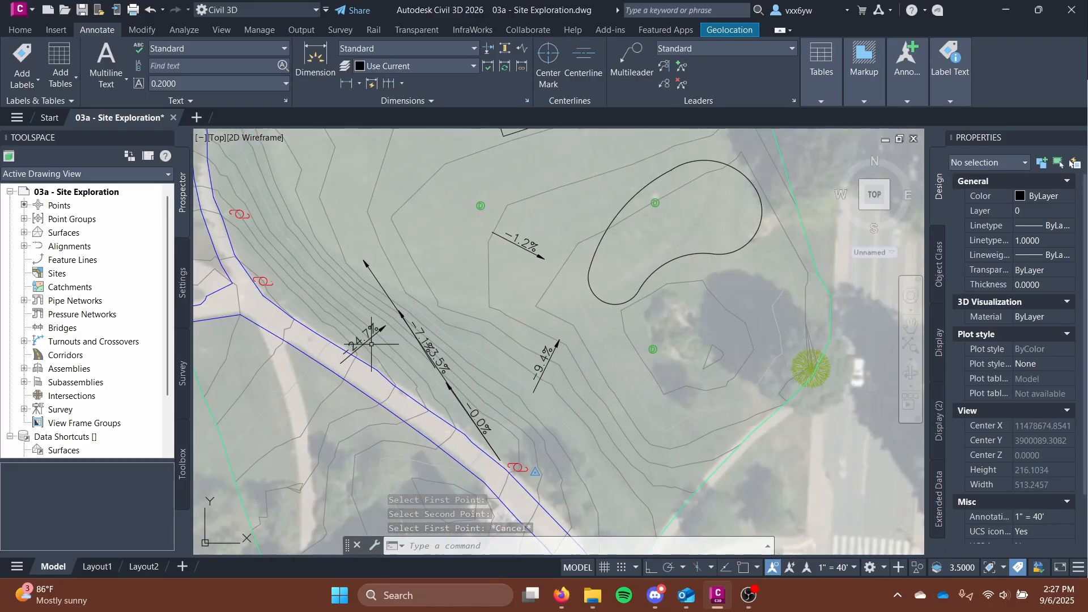
middle_click_drag(391, 357, 465, 390)
scroll(464, 390, "up", 2)
middle_click_drag(403, 286, 444, 323)
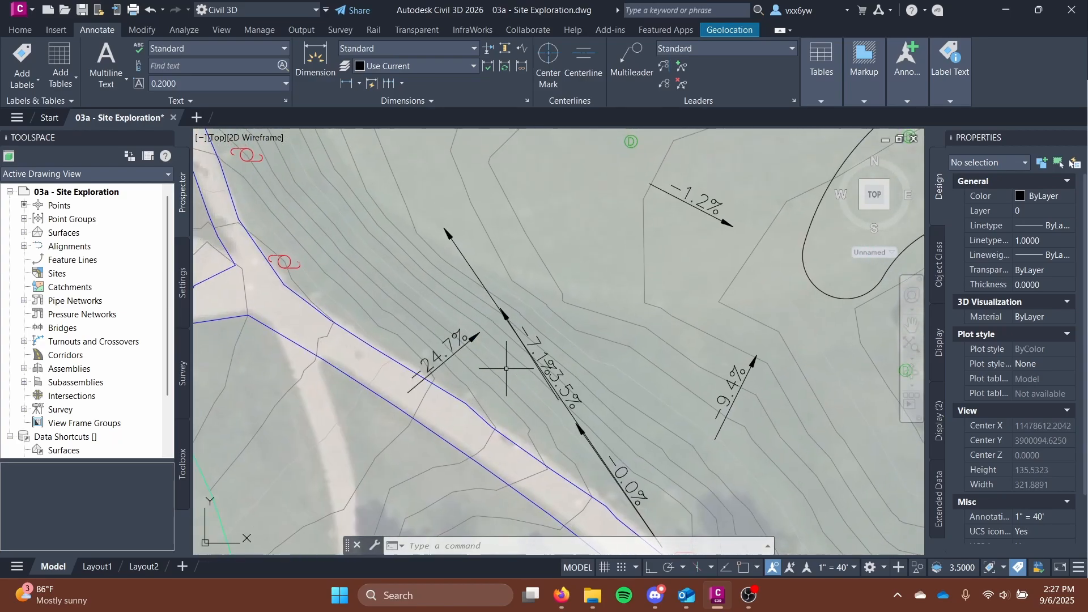
scroll(506, 368, "down", 2)
middle_click_drag(489, 382, 438, 359)
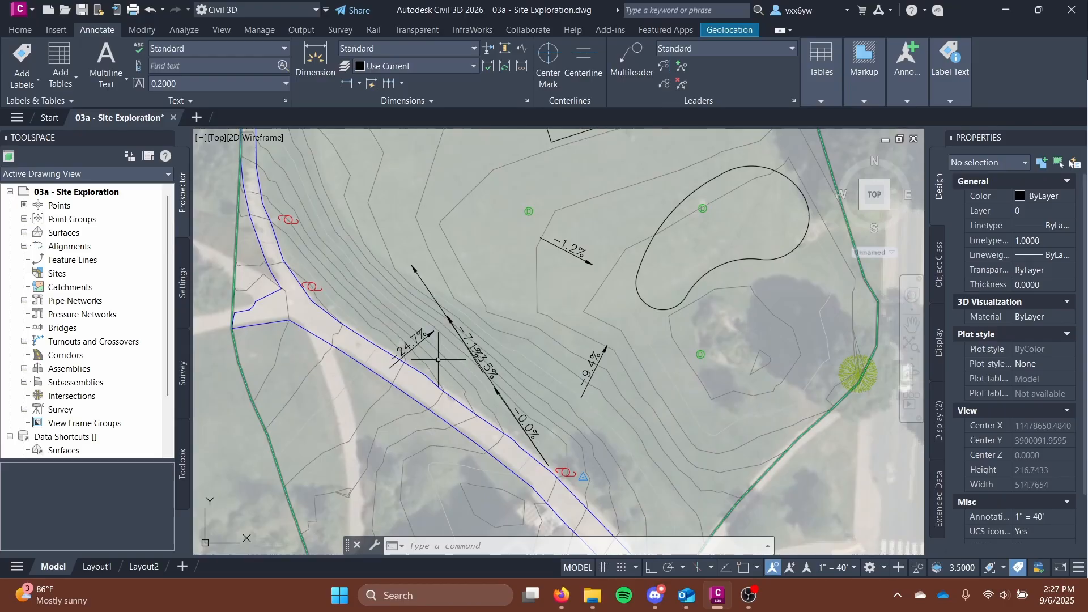
scroll(438, 359, "up", 2)
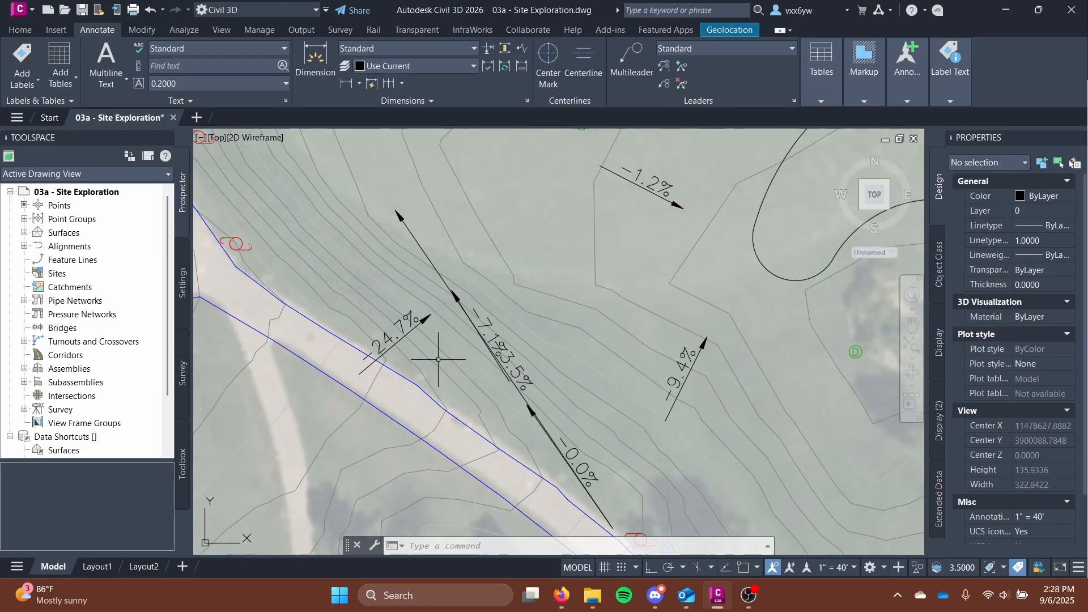
Step: Examine the overlapping slope labels running along the walkway bank against the label crossing it and the surrounding contours
scroll(446, 369, "down", 2)
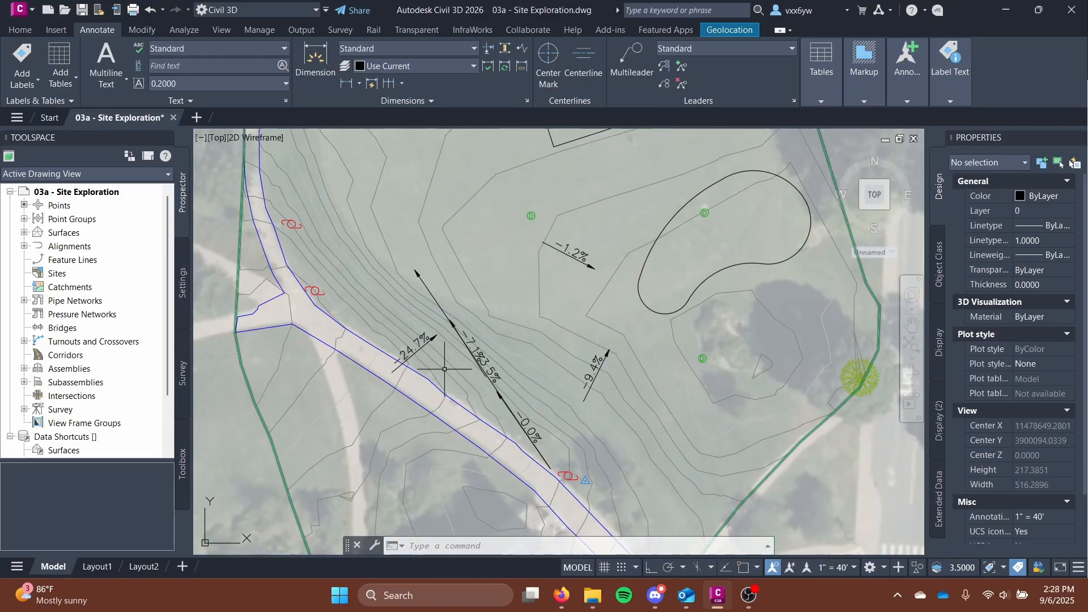
middle_click_drag(445, 369, 476, 420)
mouse_move(476, 420)
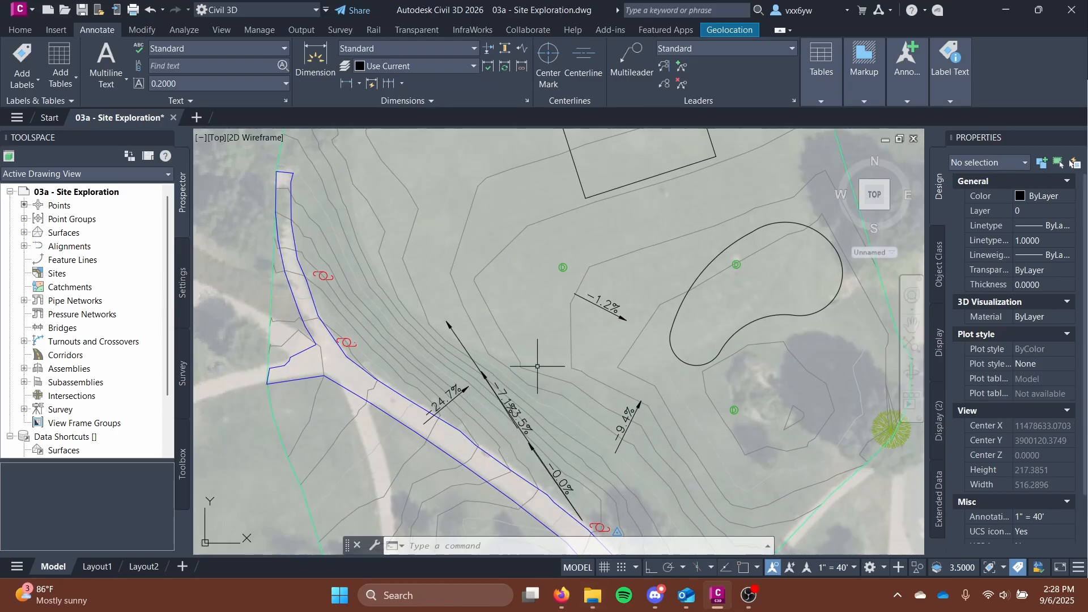
scroll(529, 360, "up", 2)
scroll(462, 324, "up", 2)
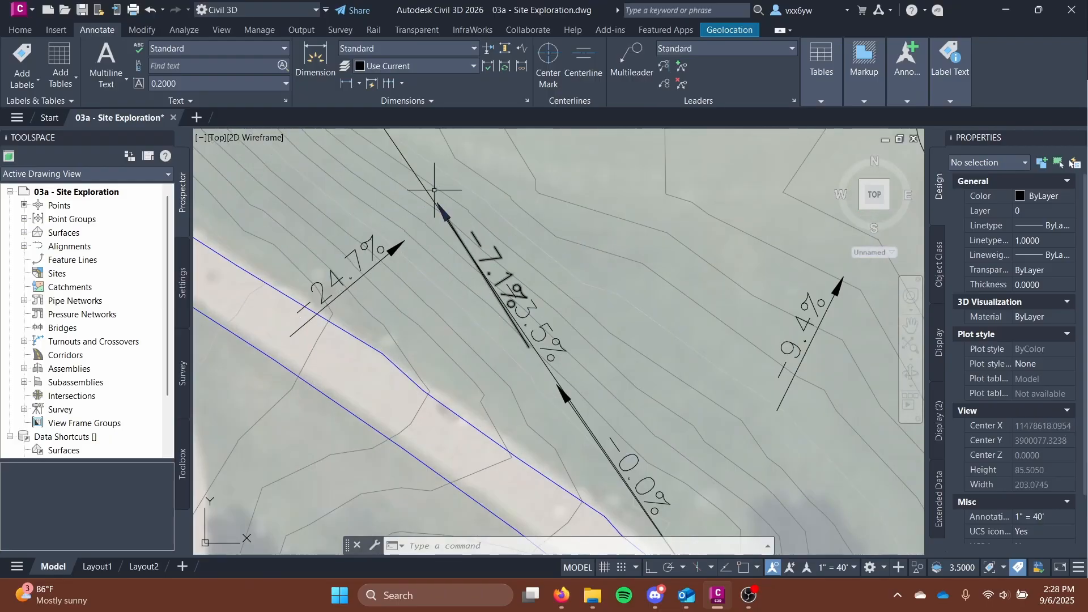
middle_click_drag(468, 233, 499, 298)
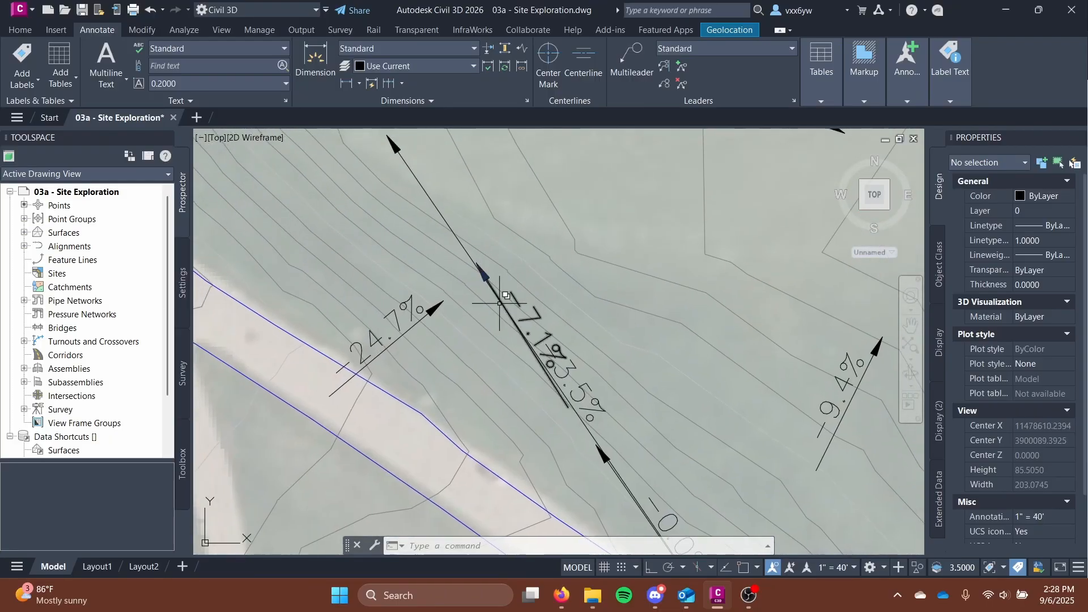
scroll(498, 334, "down", 4)
scroll(530, 409, "up", 2)
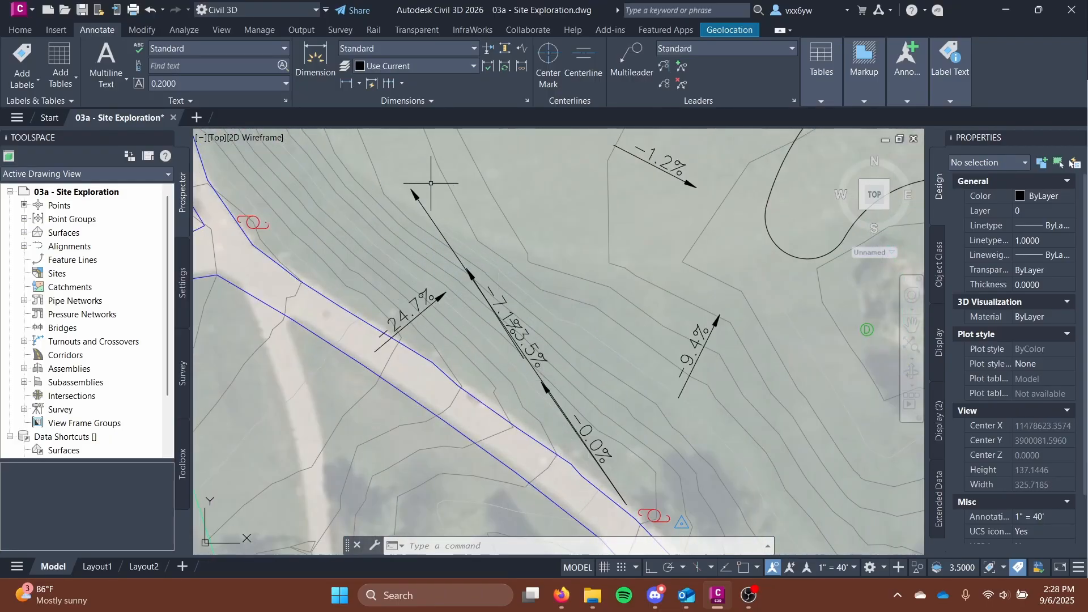
middle_click_drag(433, 182, 456, 245)
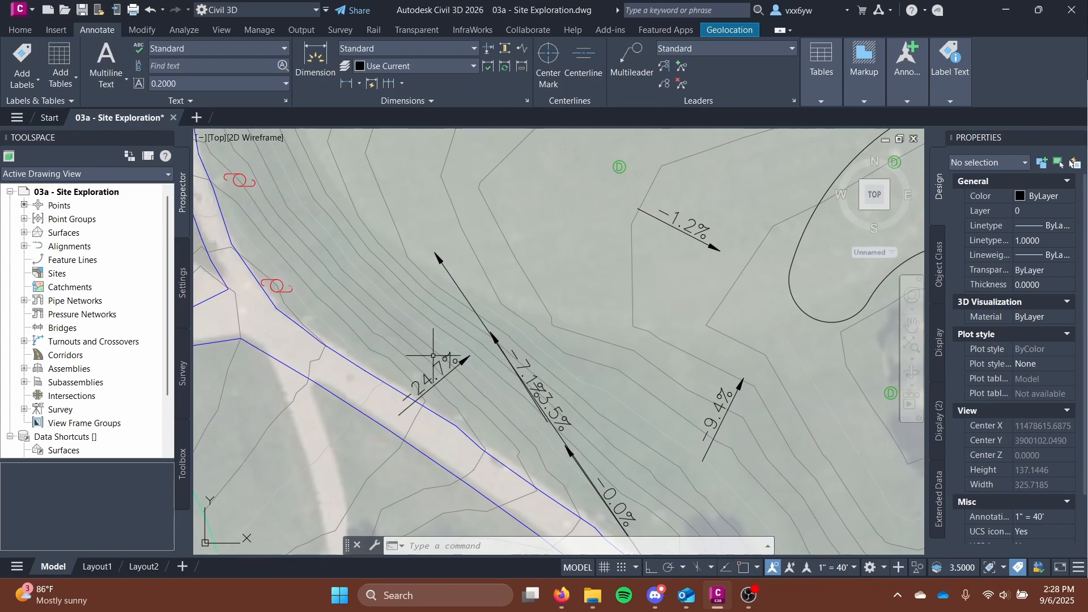
mouse_move(423, 351)
middle_mouse_down()
mouse_move(344, 282)
mouse_move(499, 395)
middle_mouse_up()
scroll(352, 296, "down", 2)
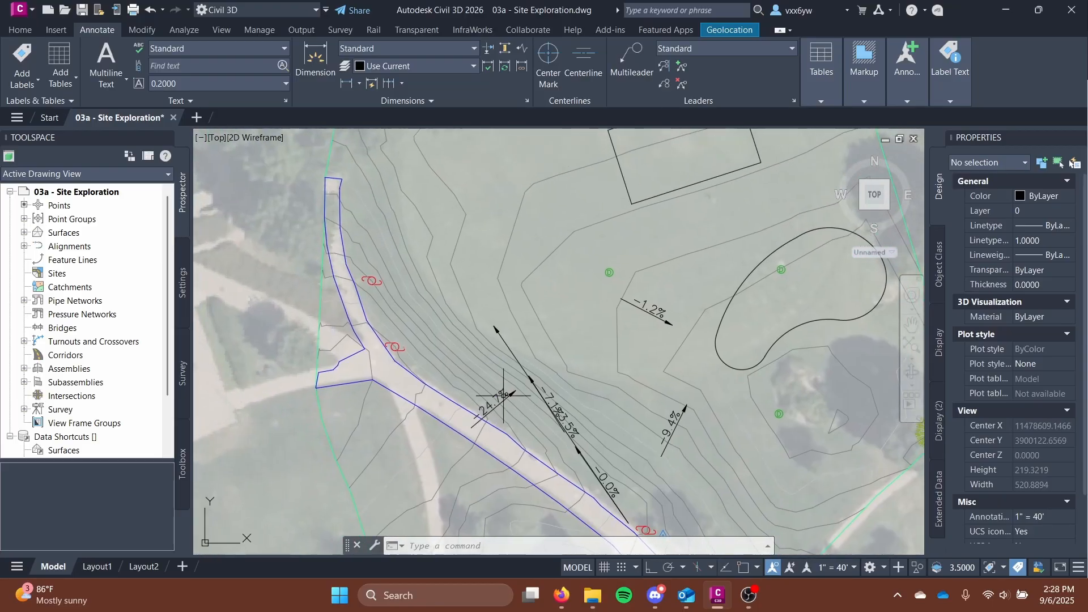
Step: Add a two-point surface slope label running east-northeast across the bank from the red symbol near the walkway junction, and end the labeling
scroll(394, 329, "up", 4)
middle_click_drag(394, 330, 472, 378)
left_click(25, 82)
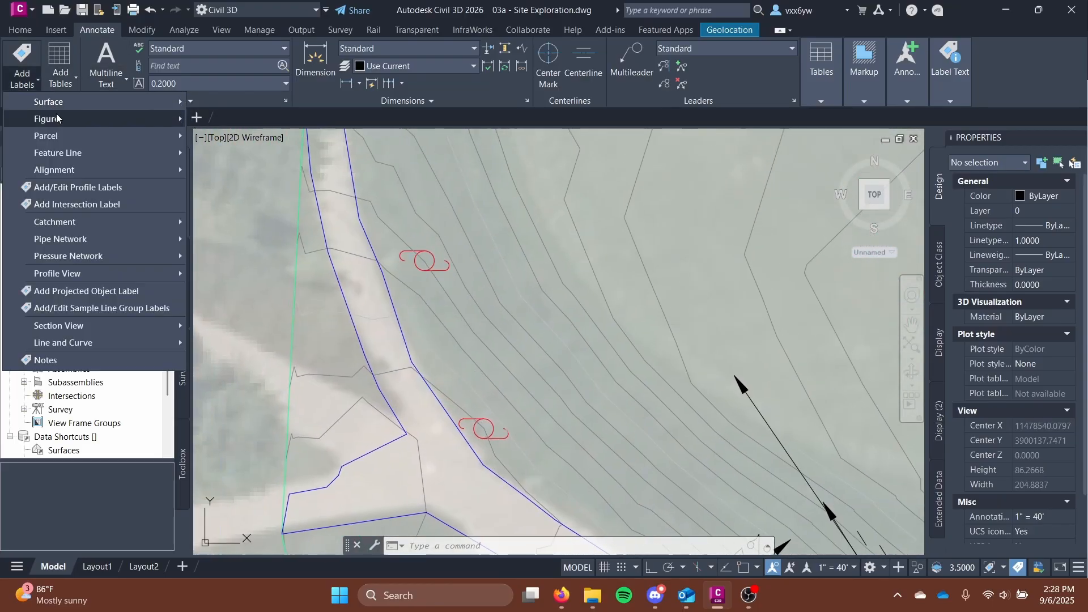
mouse_move(68, 104)
left_click(216, 118)
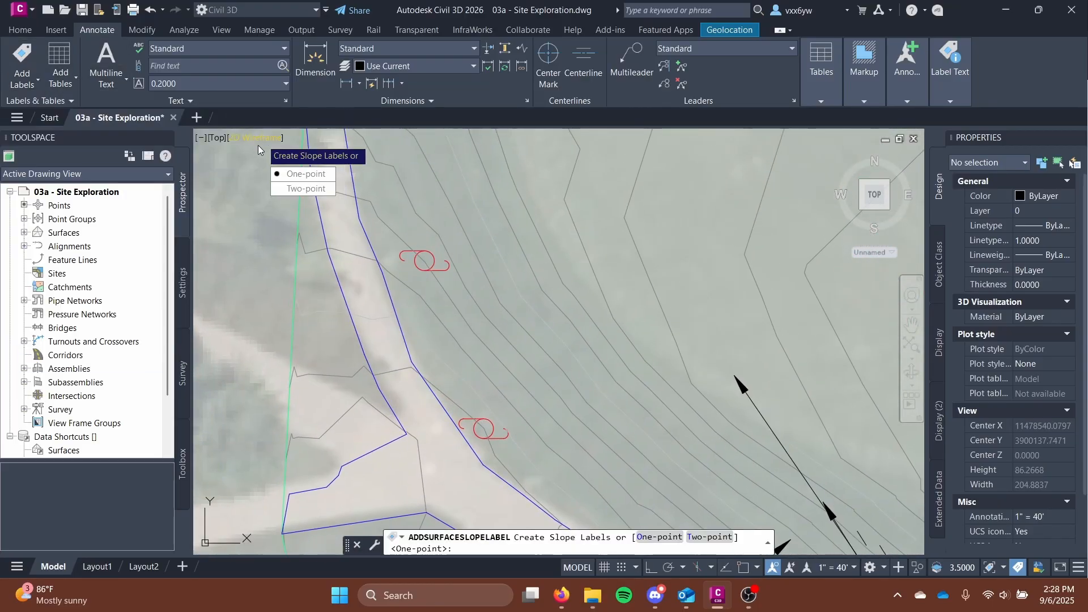
left_click(292, 189)
scroll(308, 235, "down", 2)
middle_click_drag(400, 365, 364, 359)
left_click(379, 368)
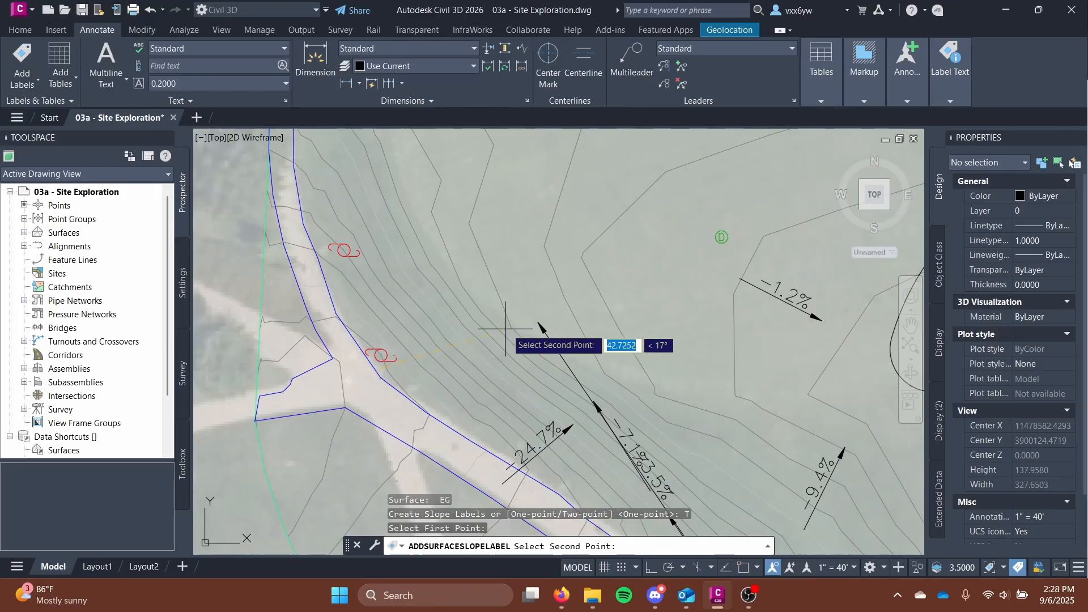
left_click(513, 311)
scroll(418, 327, "up", 4)
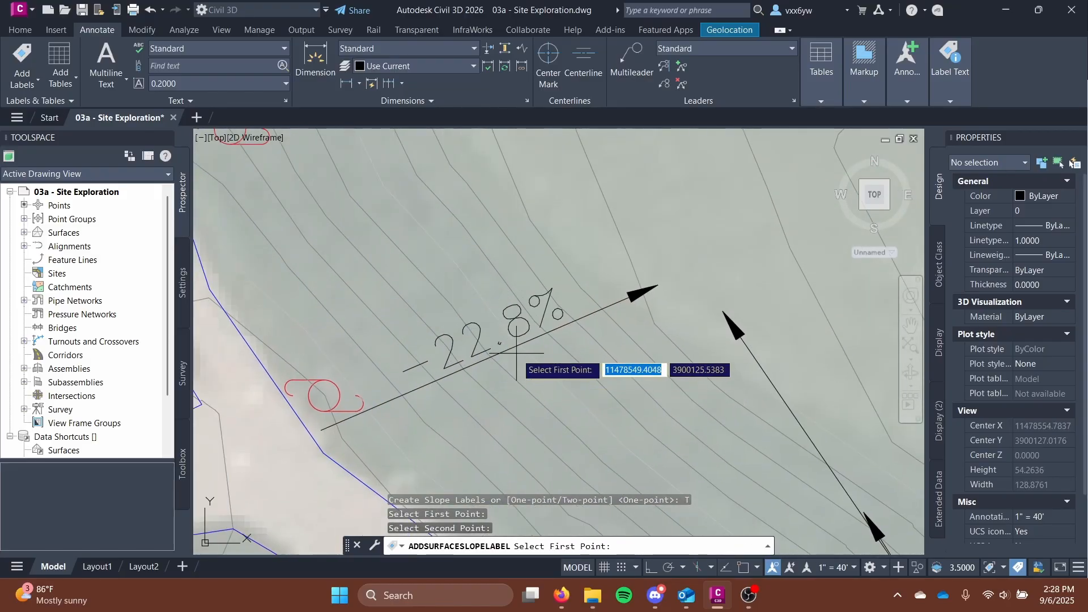
key("Return")
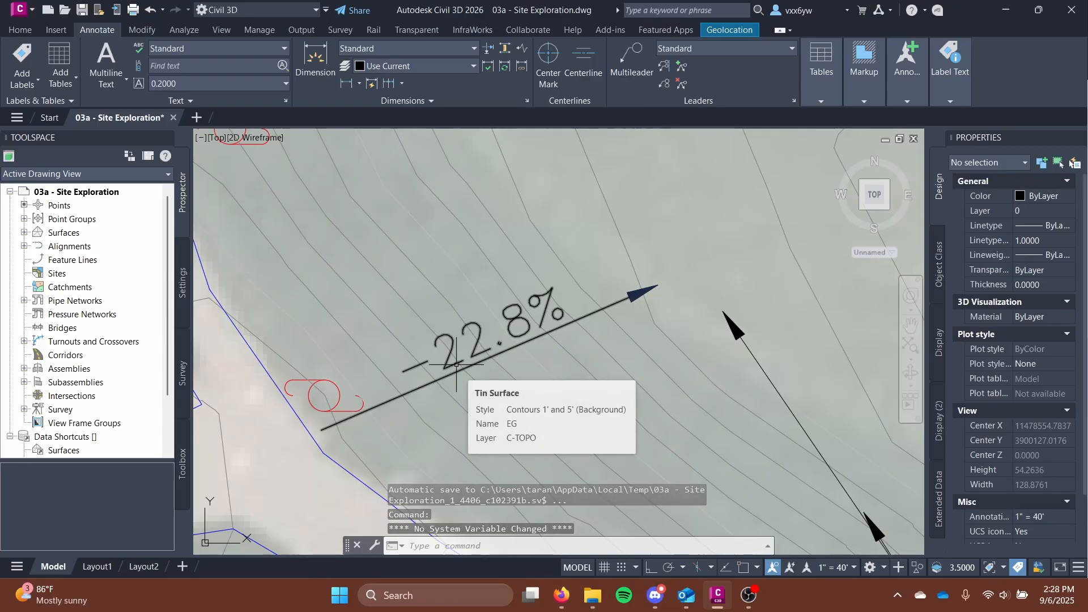
Step: Compare the slopes labeled across the walkway bank with the gentler area around the rectangle and kidney-shaped feature
scroll(466, 360, "down", 2)
mouse_move(466, 359)
middle_mouse_down()
mouse_move(487, 402)
mouse_move(469, 380)
mouse_move(422, 377)
mouse_move(369, 420)
middle_mouse_up()
scroll(479, 378, "down", 2)
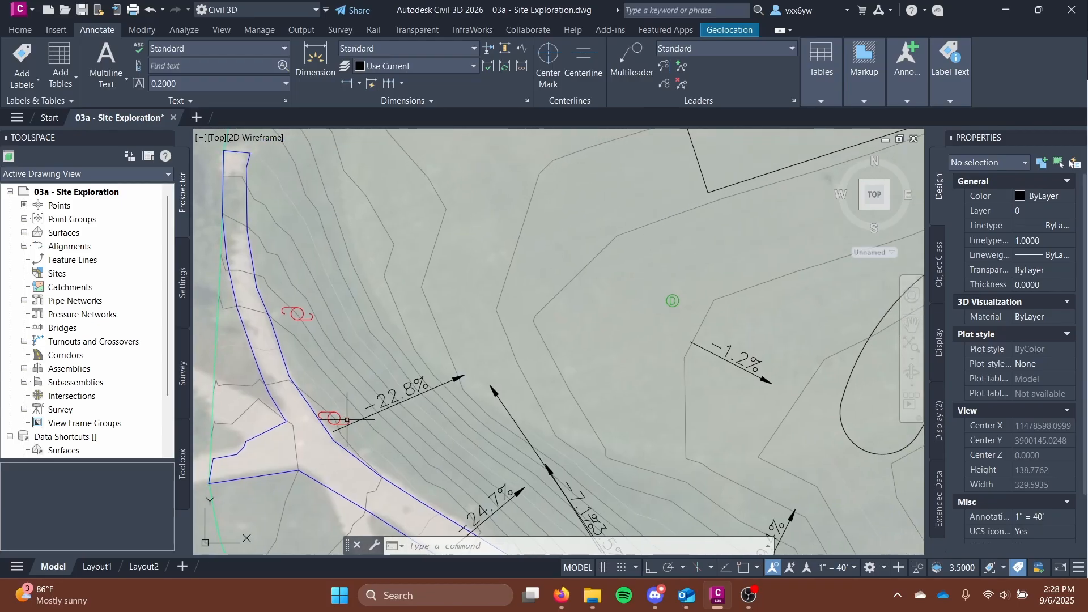
middle_click_drag(733, 247, 512, 352)
scroll(617, 291, "down", 1)
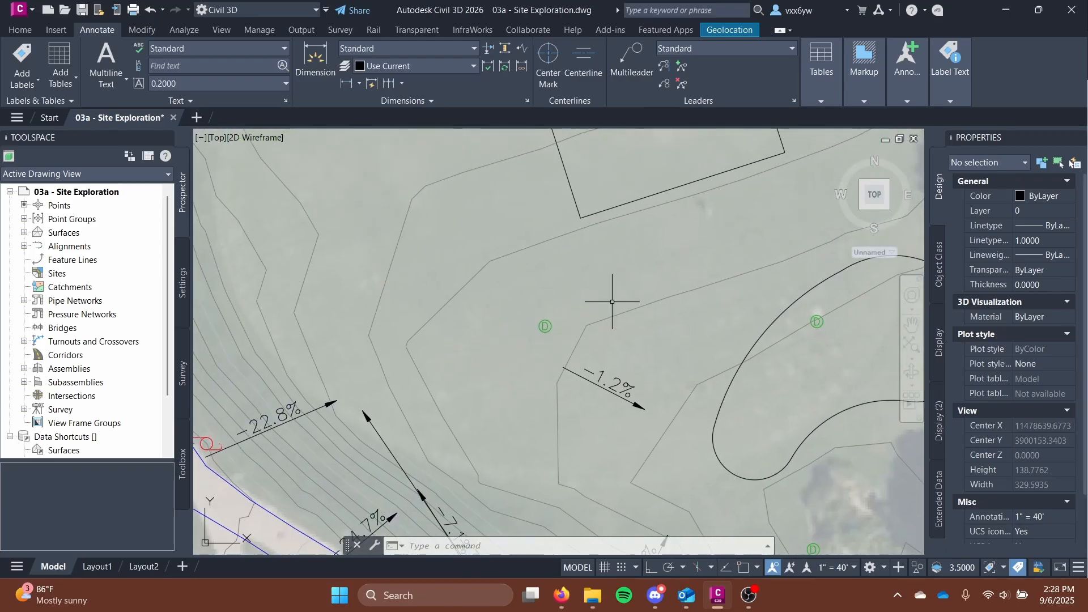
scroll(332, 359, "down", 1)
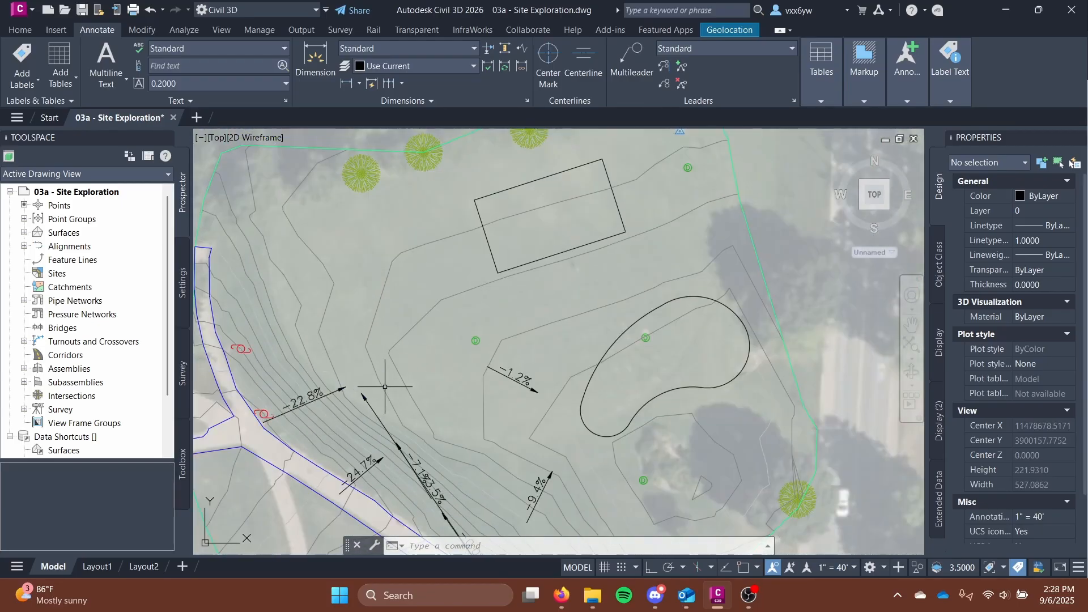
scroll(420, 355, "up", 2)
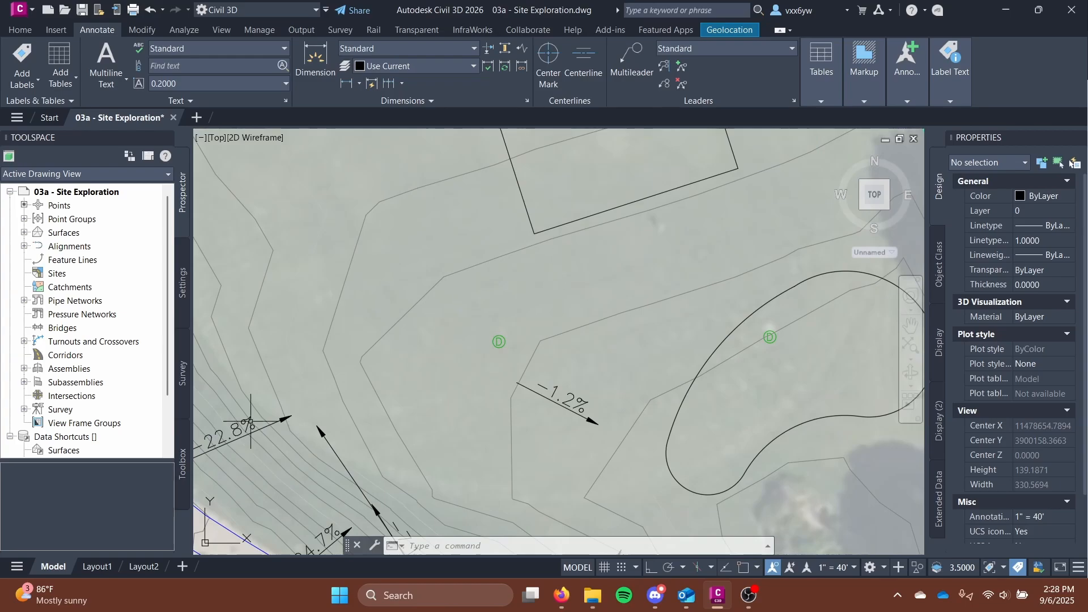
middle_click_drag(251, 422, 546, 383)
scroll(547, 383, "up", 2)
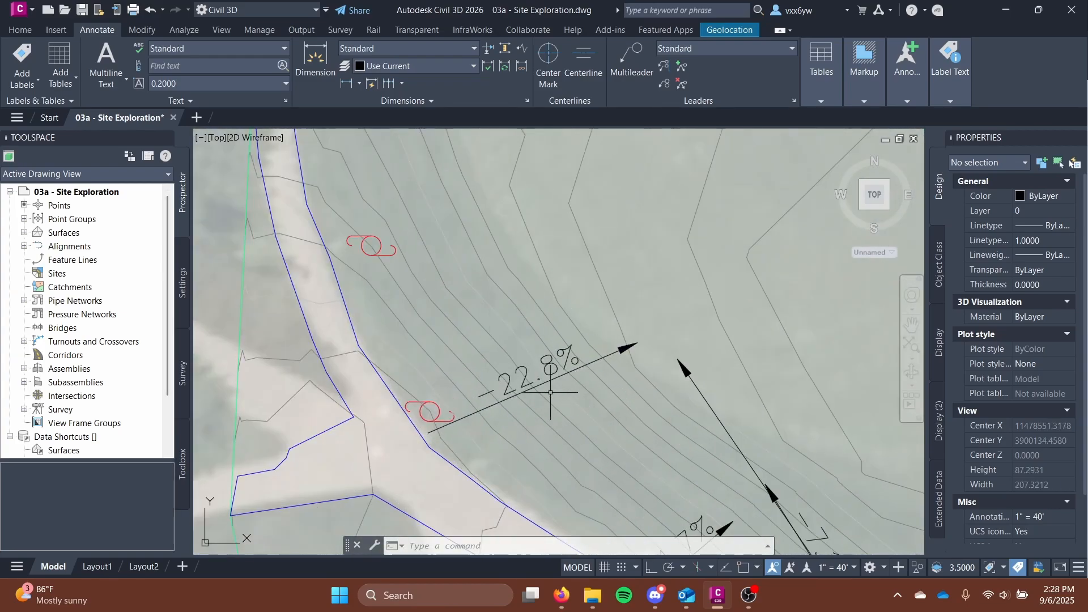
scroll(540, 378, "down", 5)
scroll(553, 400, "up", 3)
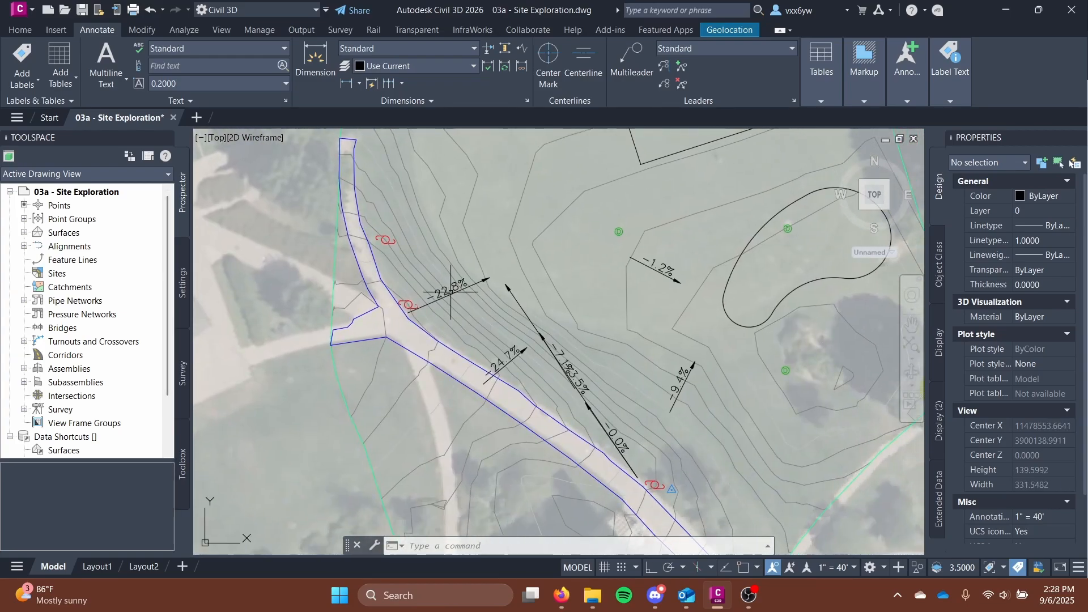
scroll(553, 400, "up", 2)
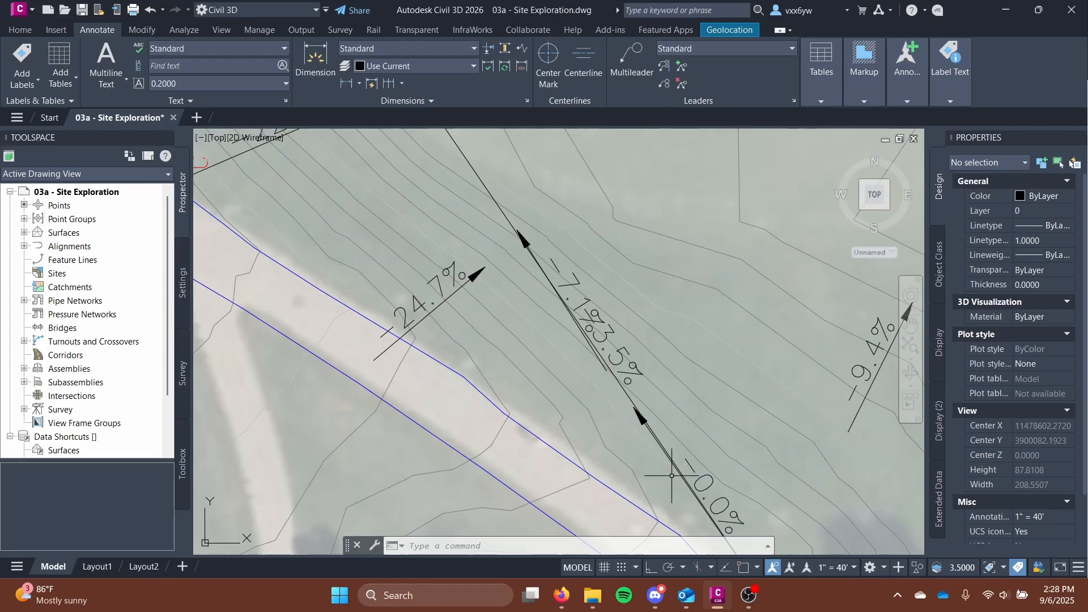
scroll(486, 386, "down", 2)
middle_click_drag(486, 385, 529, 485)
scroll(502, 440, "down", 2)
mouse_move(507, 223)
middle_mouse_down()
mouse_move(478, 369)
mouse_move(415, 374)
mouse_move(459, 235)
mouse_move(430, 124)
middle_mouse_up()
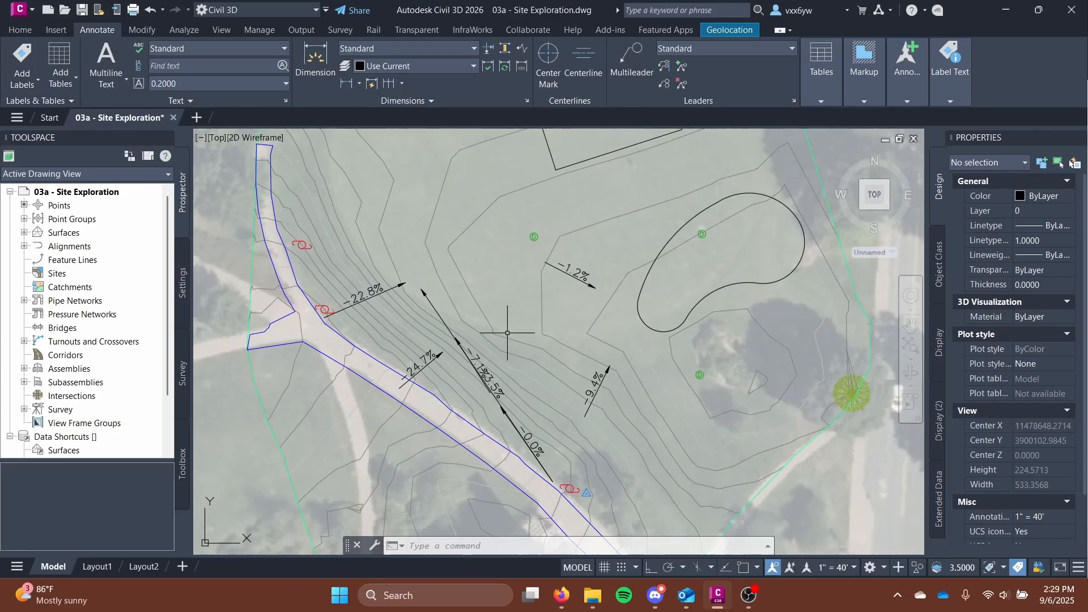
scroll(490, 351, "up", 2)
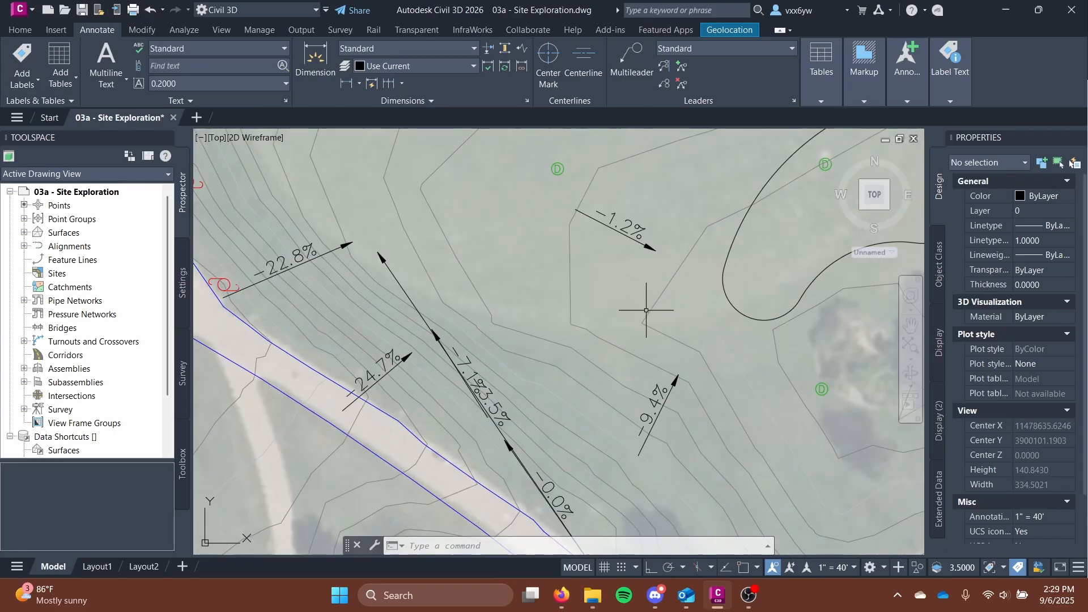
Step: Review the contours and slope labels along the walkway bank up close and in an overview of the whole site
left_click(9, 31)
scroll(427, 318, "down", 2)
middle_click_drag(425, 377, 419, 320)
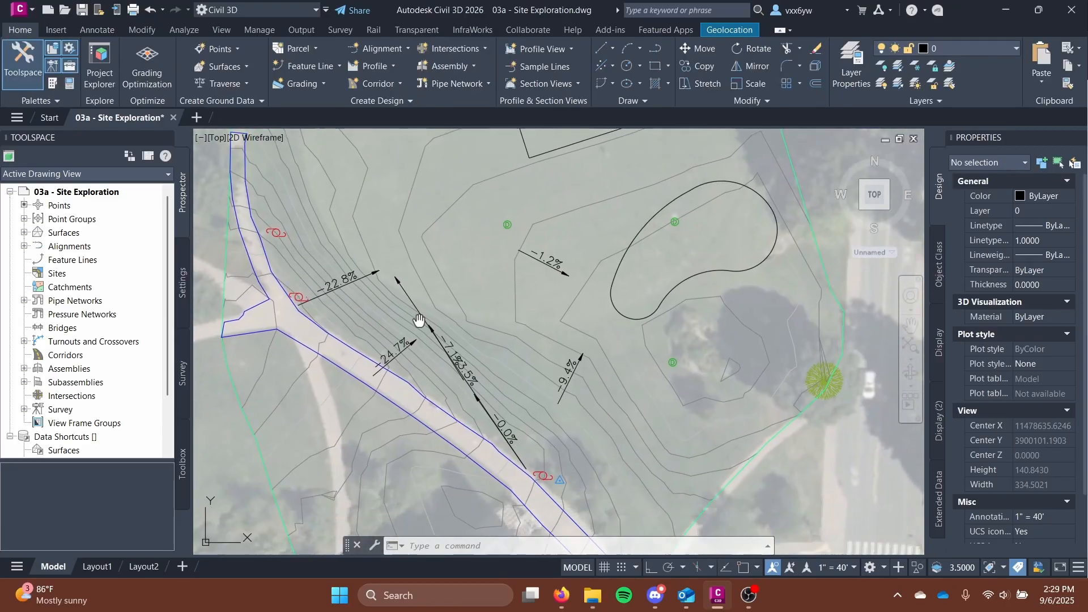
scroll(489, 427, "up", 2)
mouse_move(488, 428)
middle_mouse_down()
mouse_move(377, 263)
mouse_move(442, 360)
mouse_move(530, 456)
middle_mouse_up()
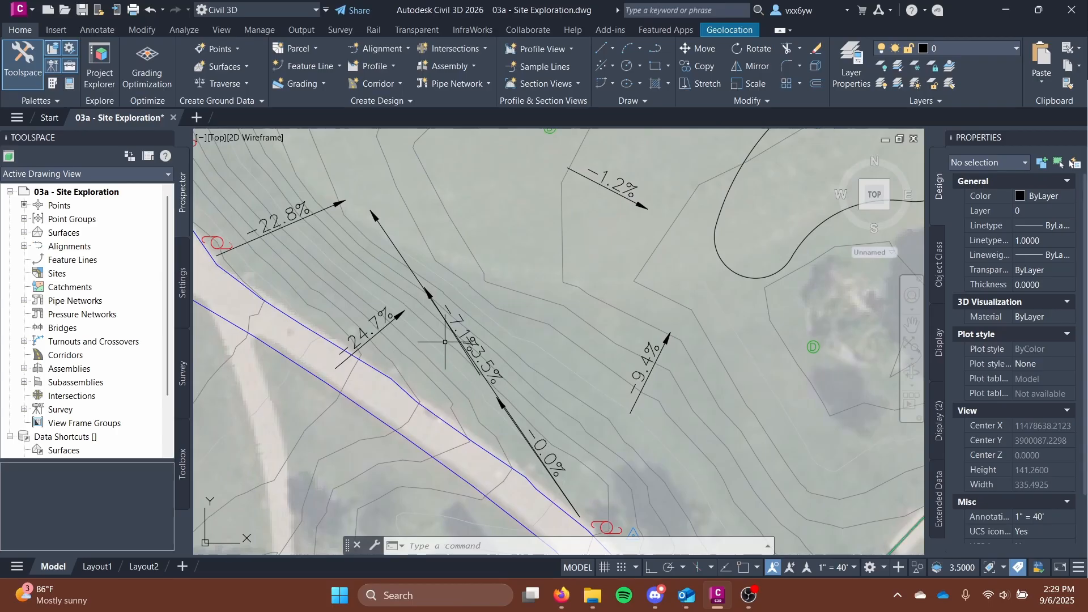
mouse_move(445, 342)
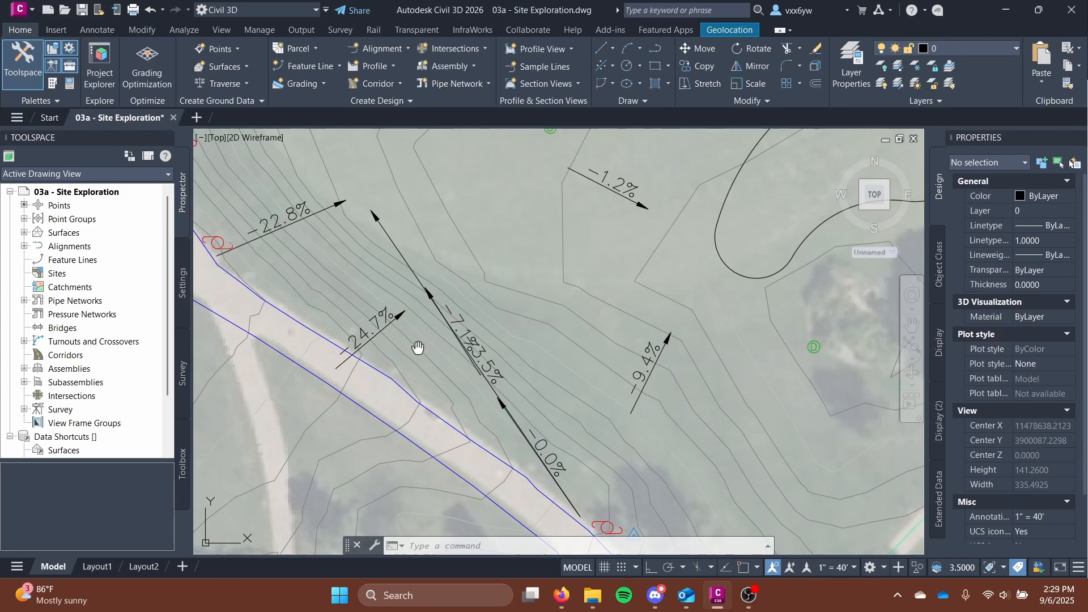
middle_click_drag(416, 347, 542, 435)
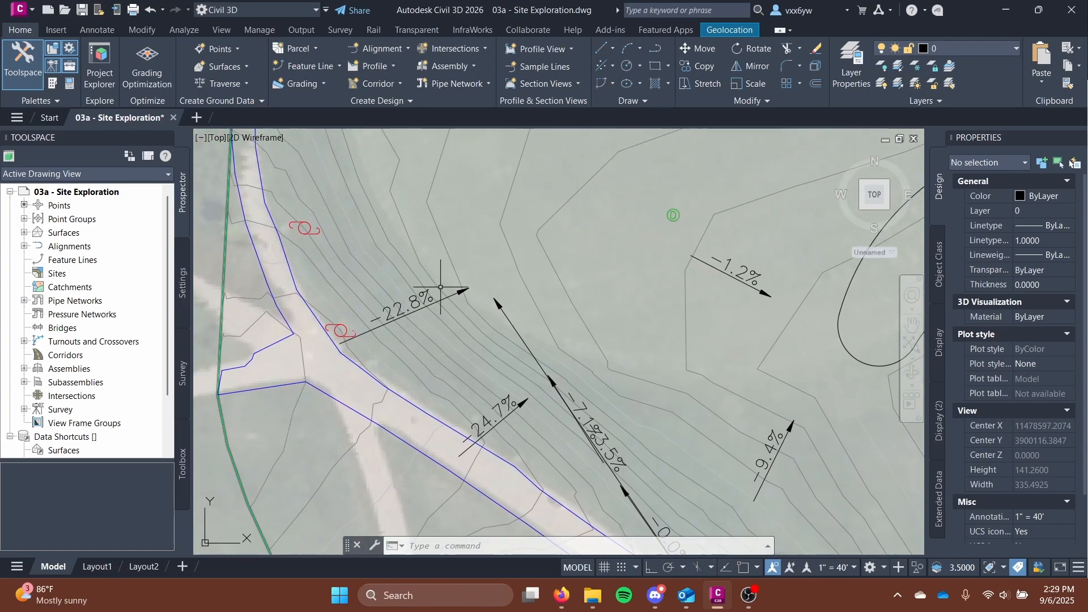
scroll(391, 315, "up", 2)
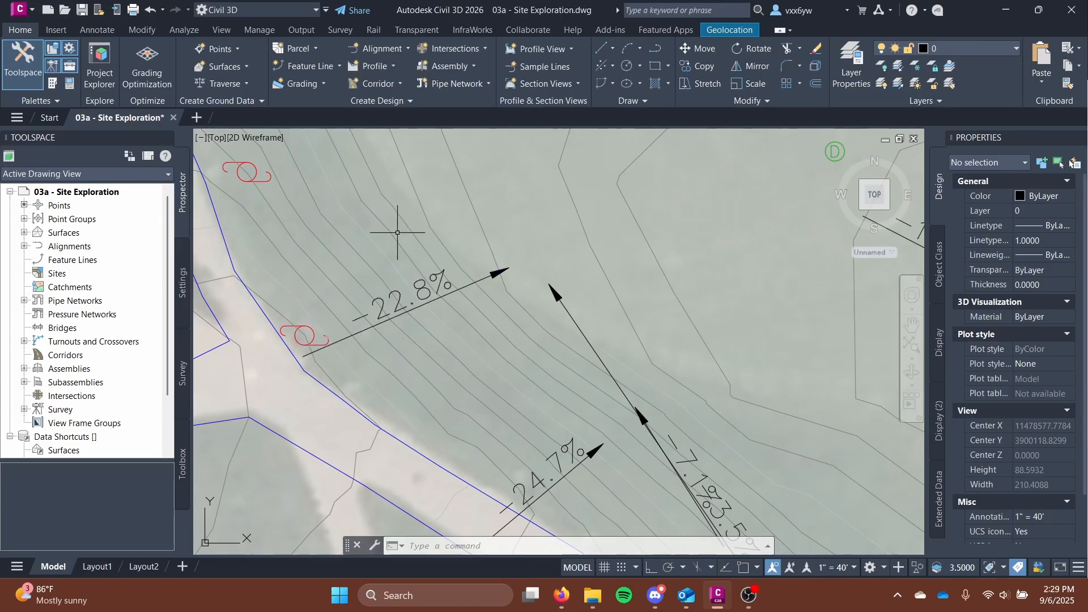
scroll(432, 280, "down", 4)
mouse_move(437, 303)
middle_mouse_down()
mouse_move(364, 356)
mouse_move(371, 341)
mouse_move(395, 338)
middle_mouse_up()
scroll(365, 358, "down", 2)
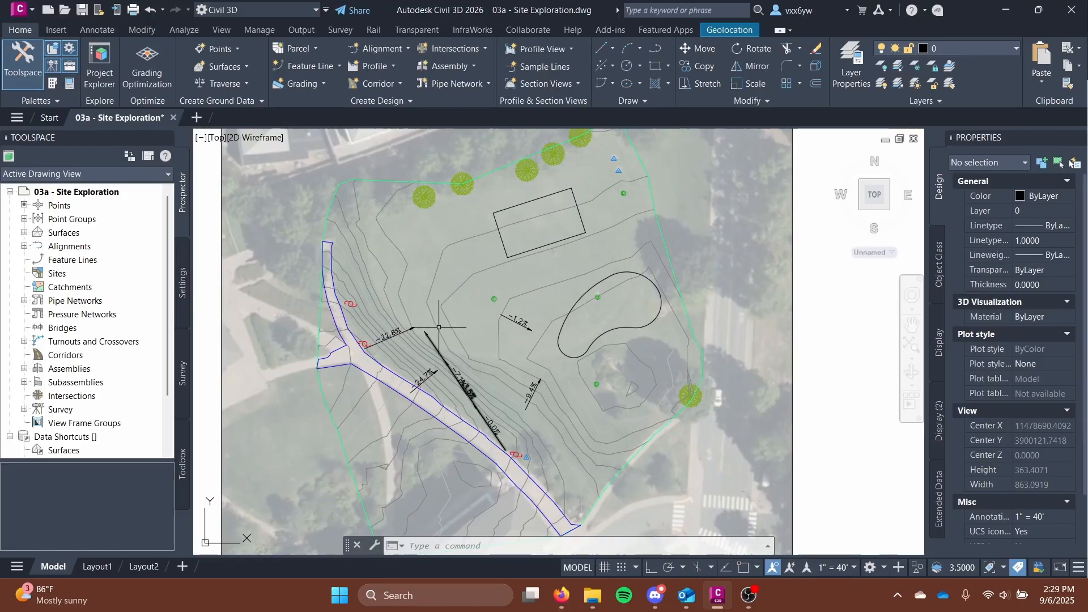
mouse_move(464, 320)
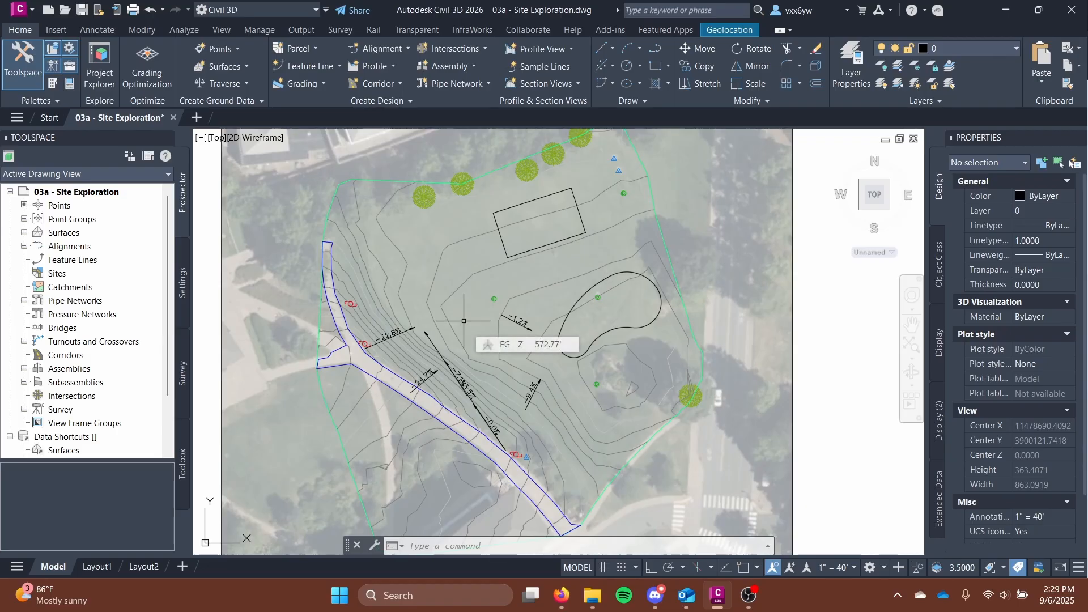